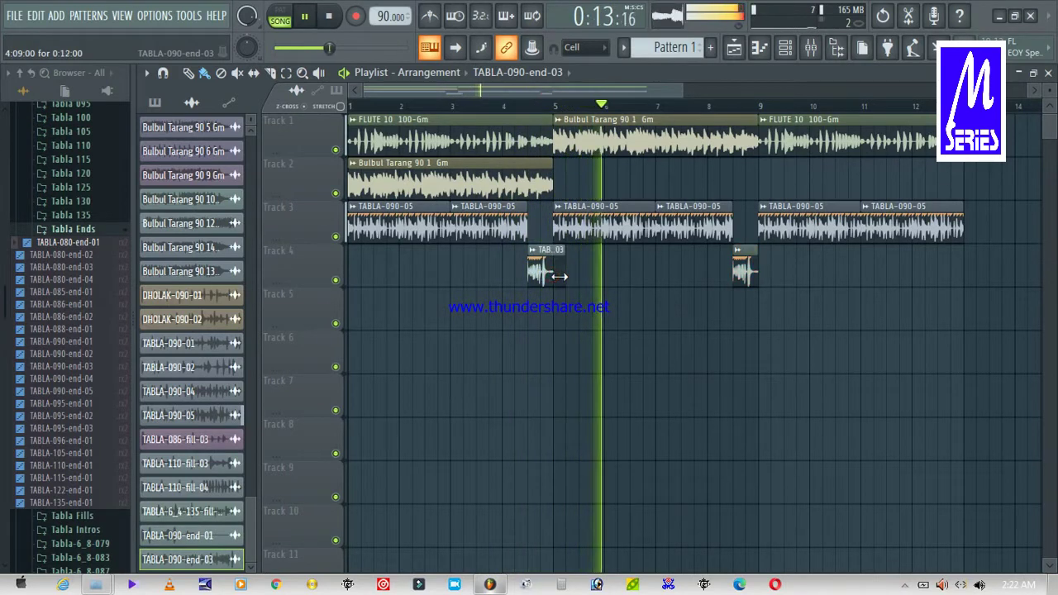
Examine the volume of the TABLA-090-05 channel on Track 3 while the arrangement plays
key("space")
left_click(590, 213)
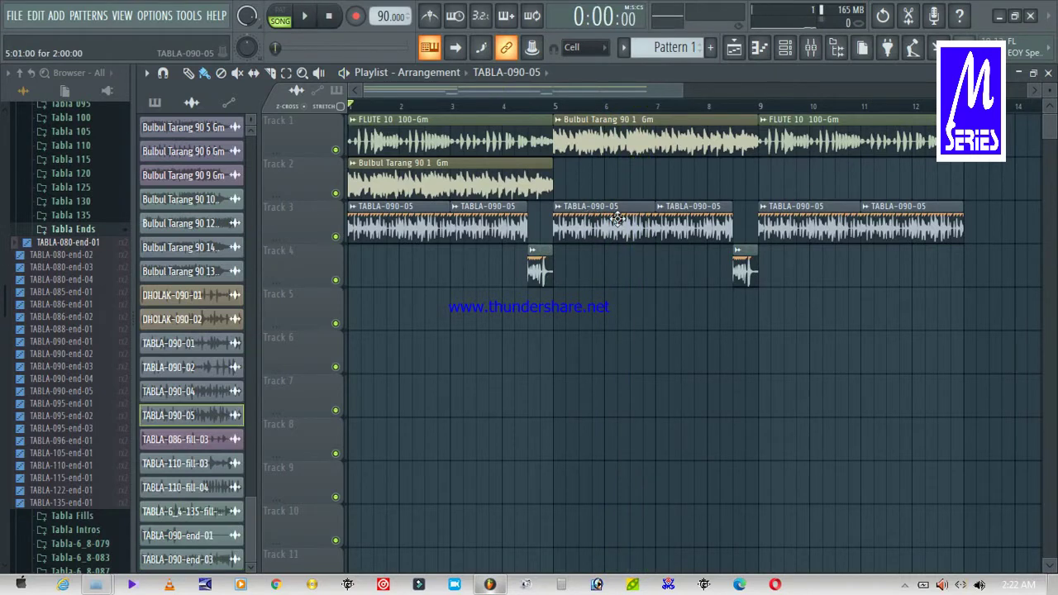
double_click(617, 217)
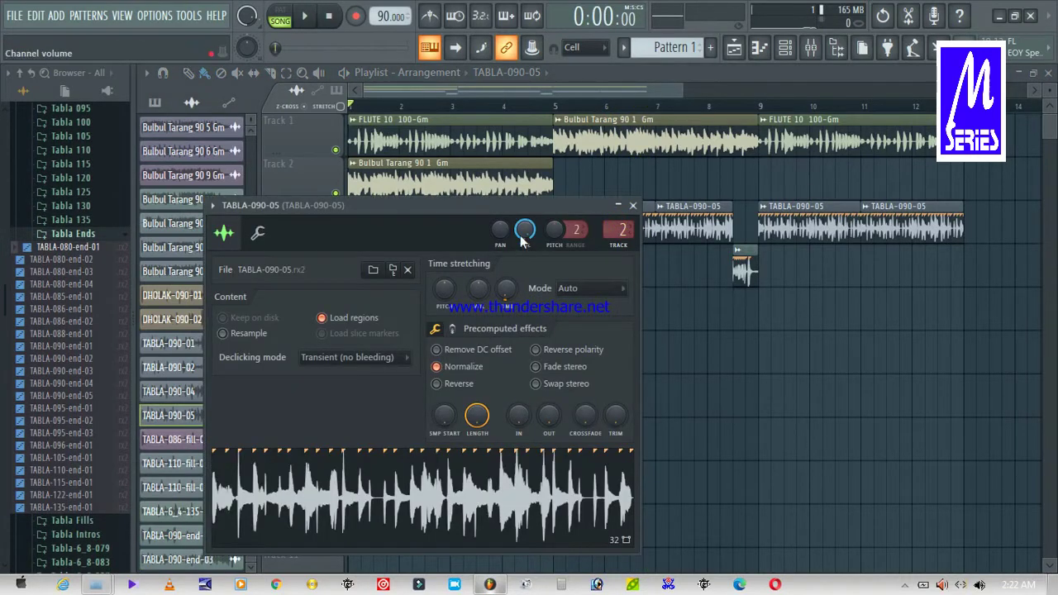
key("space")
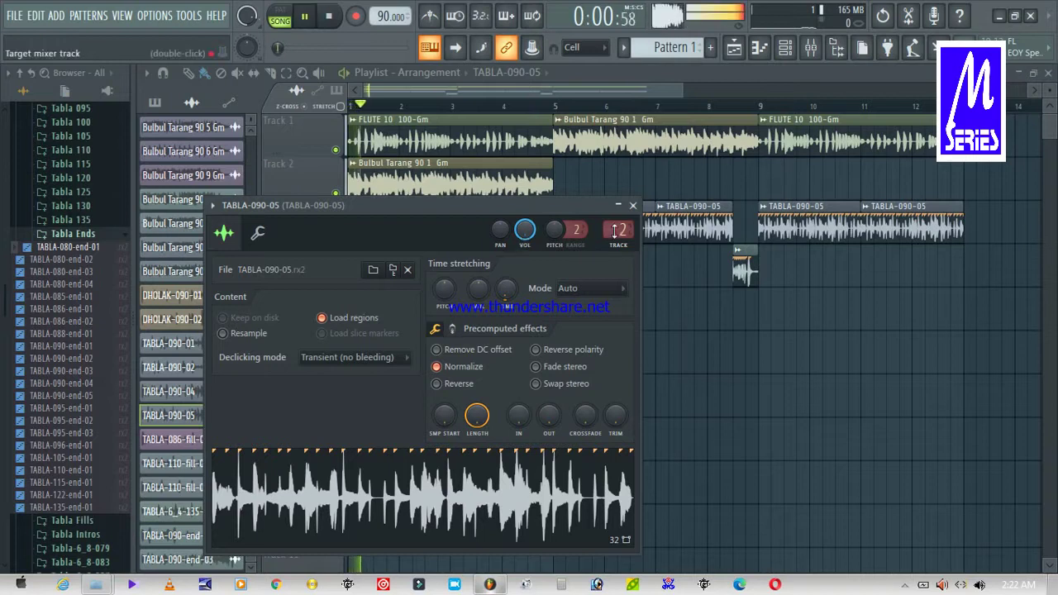
left_click(634, 205)
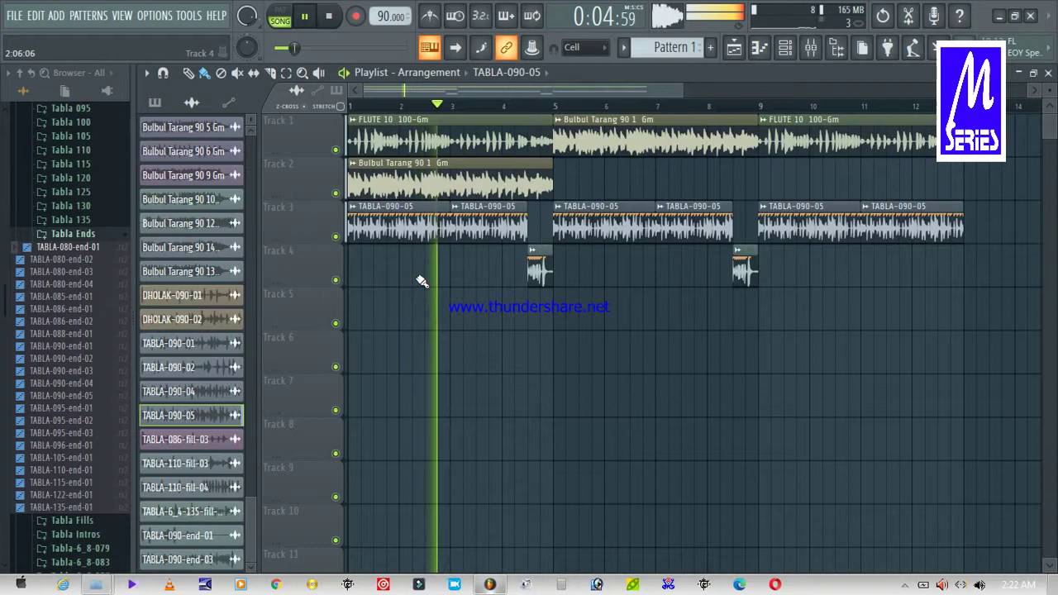
key("space")
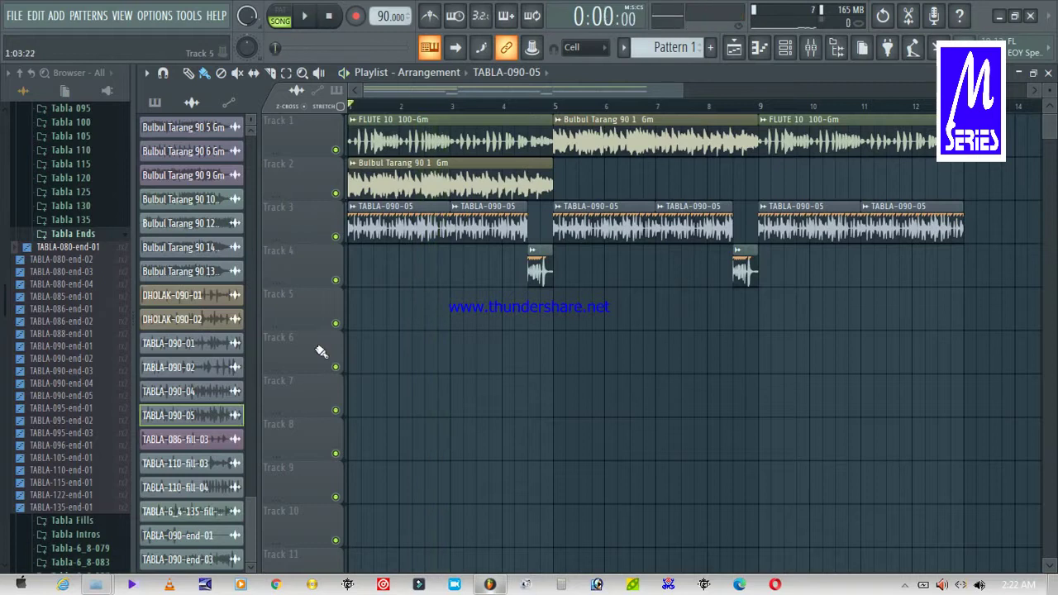
Browse to the Dholak-6_8-094 folder and audition its loops, including DHOLAK-6_8-094-04
left_click(86, 234)
left_click_drag(1, 325, 2, 289)
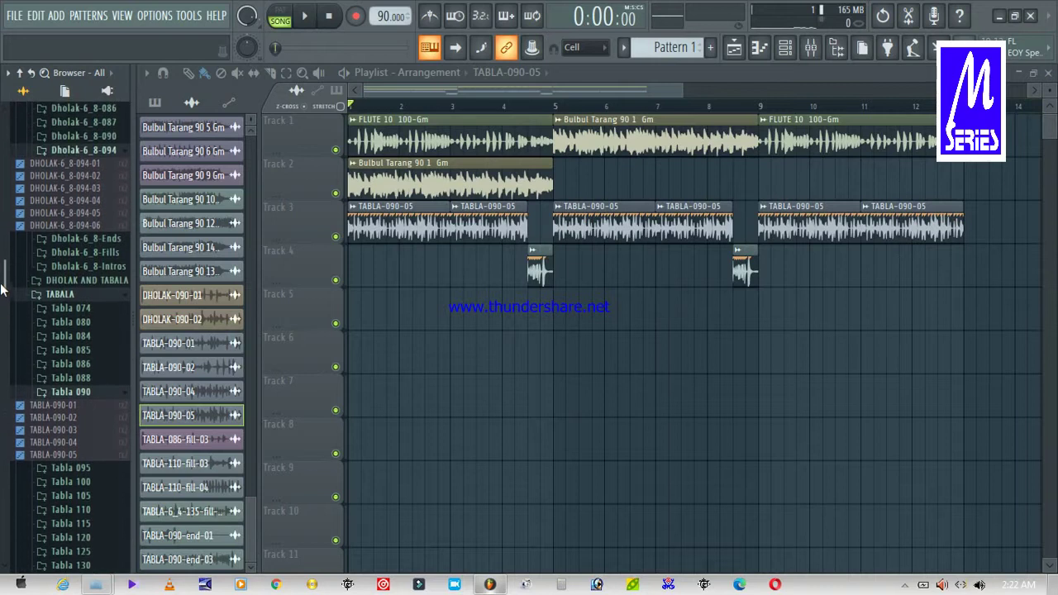
left_click(93, 214)
left_click(81, 201)
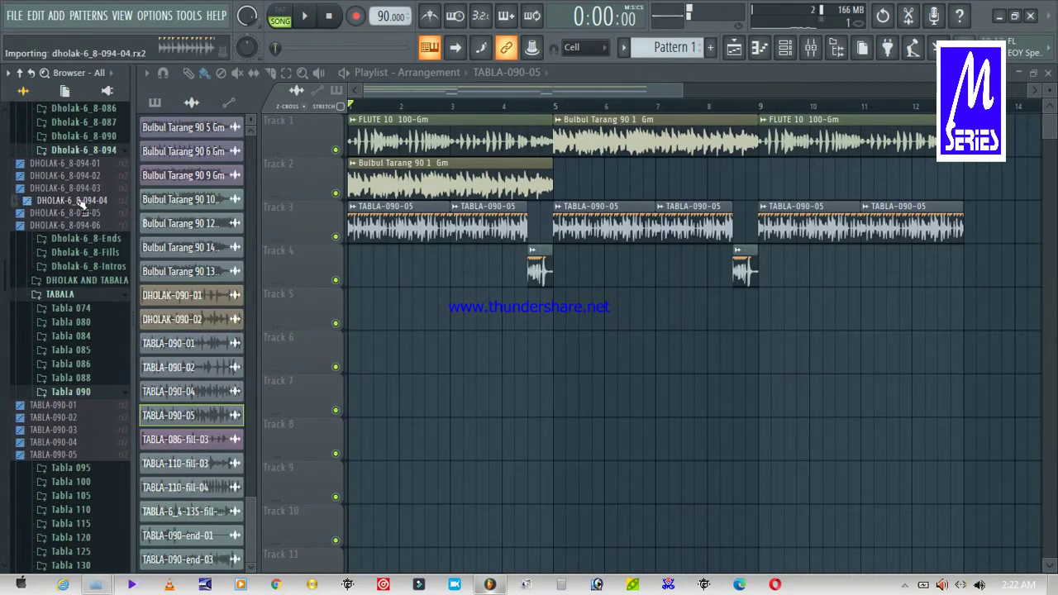
left_click(96, 152)
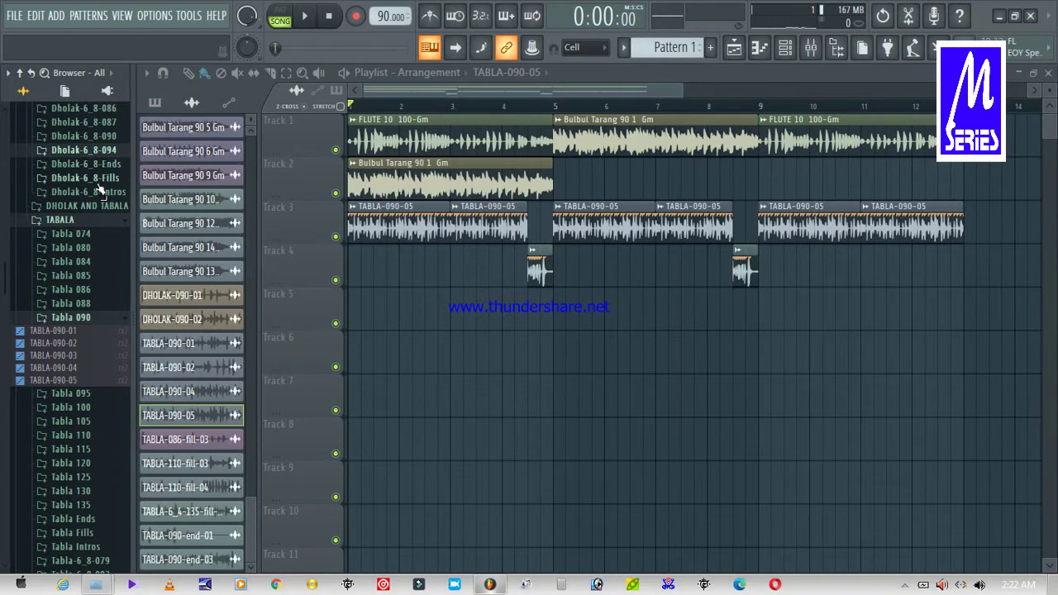
Open the Dholak 095 sample folder and audition the DHOLAK-095-01b, 02 and 01a loops
left_click_drag(9, 279, 1, 248)
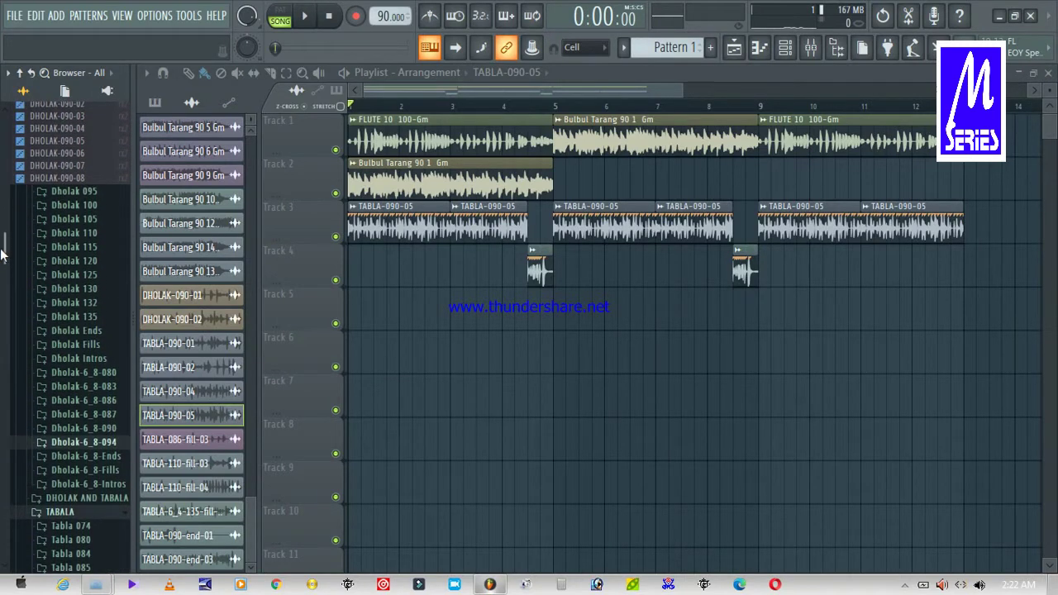
left_click(86, 194)
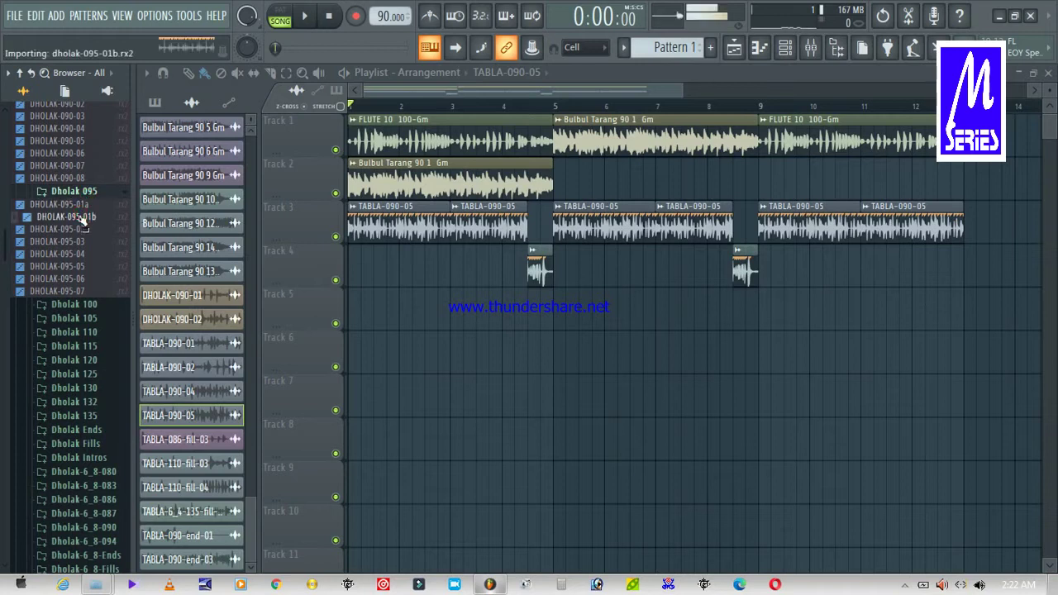
left_click(78, 230)
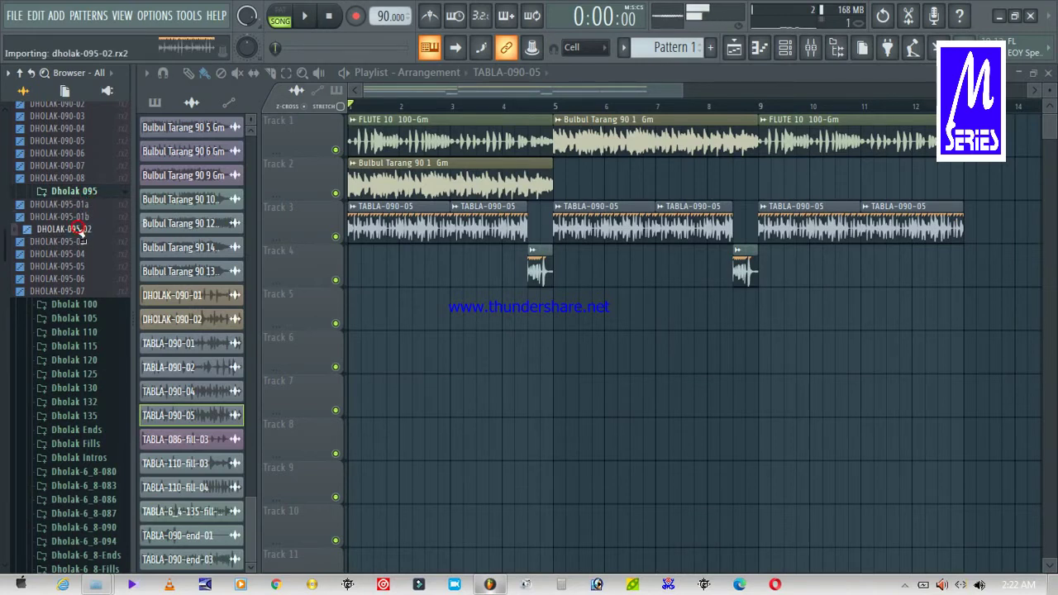
left_click(80, 204)
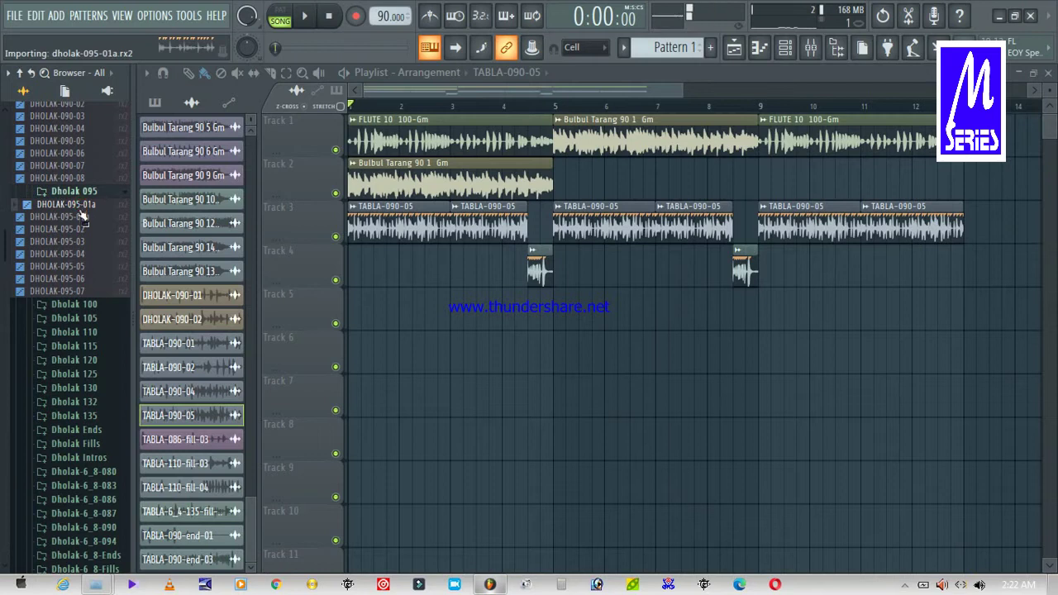
Try the DHOLAK-095-01b loop at bar 1 of Track 4 and check its channel volume during playback
left_click_drag(81, 217, 355, 274)
key("space")
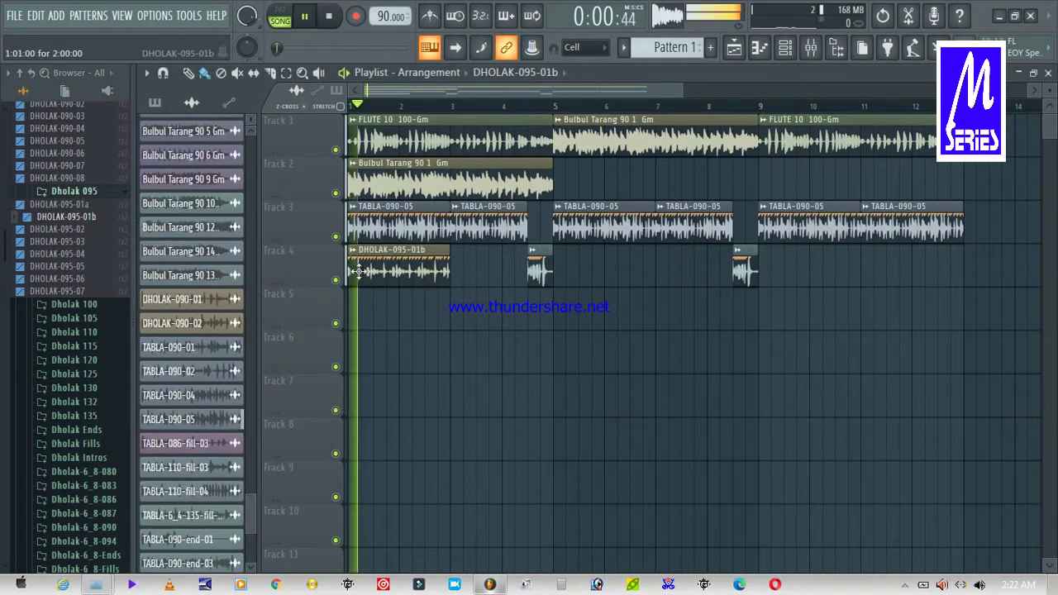
double_click(395, 275)
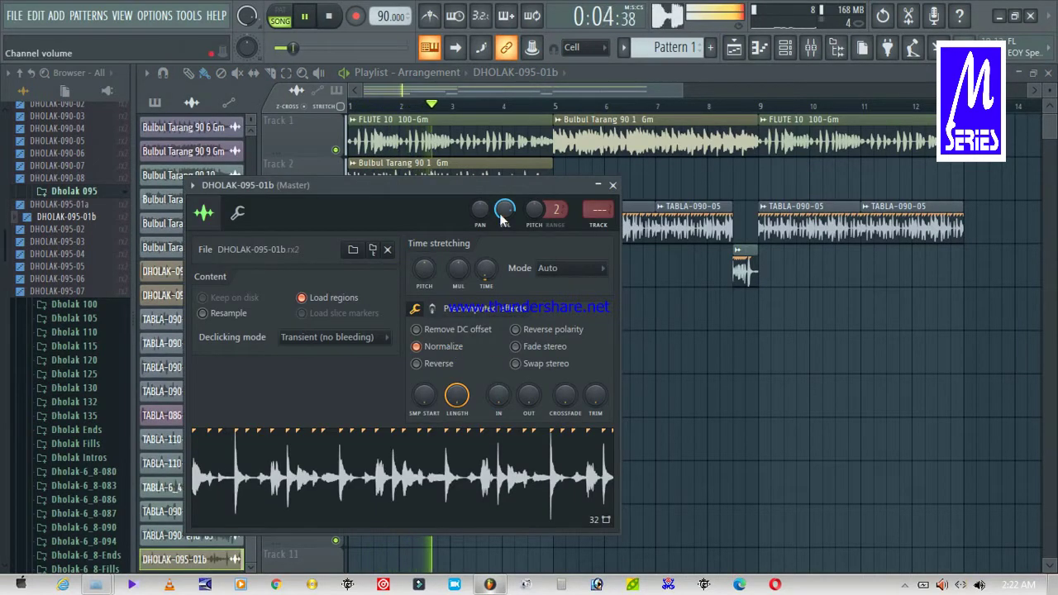
left_click(612, 187)
key("space")
key("space")
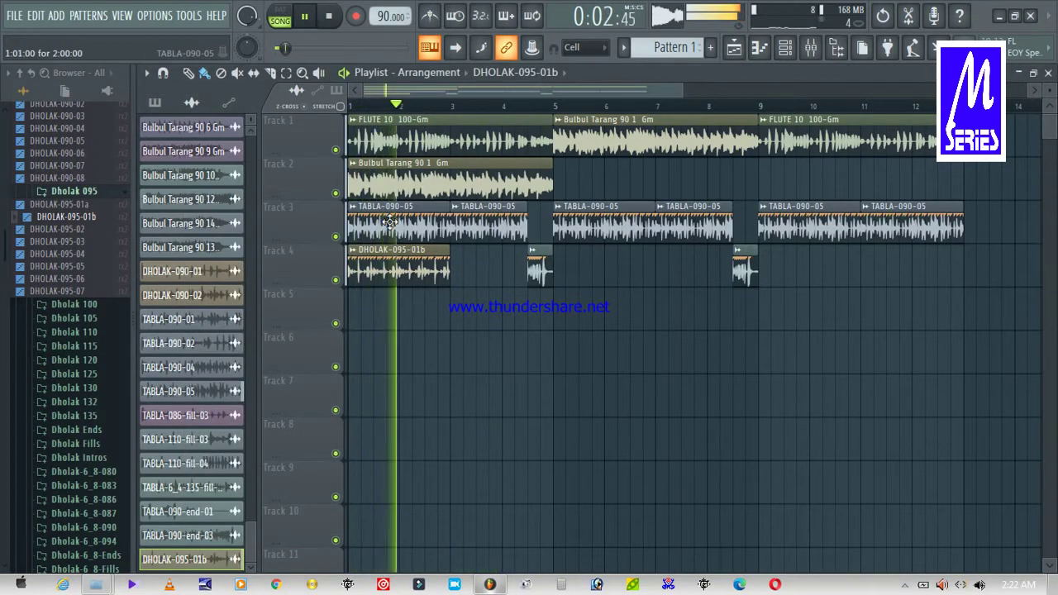
Try panning the TABLA-090-05 channel off-centre and play the arrangement with it
double_click(389, 221)
left_click_drag(499, 230, 499, 256)
key("space")
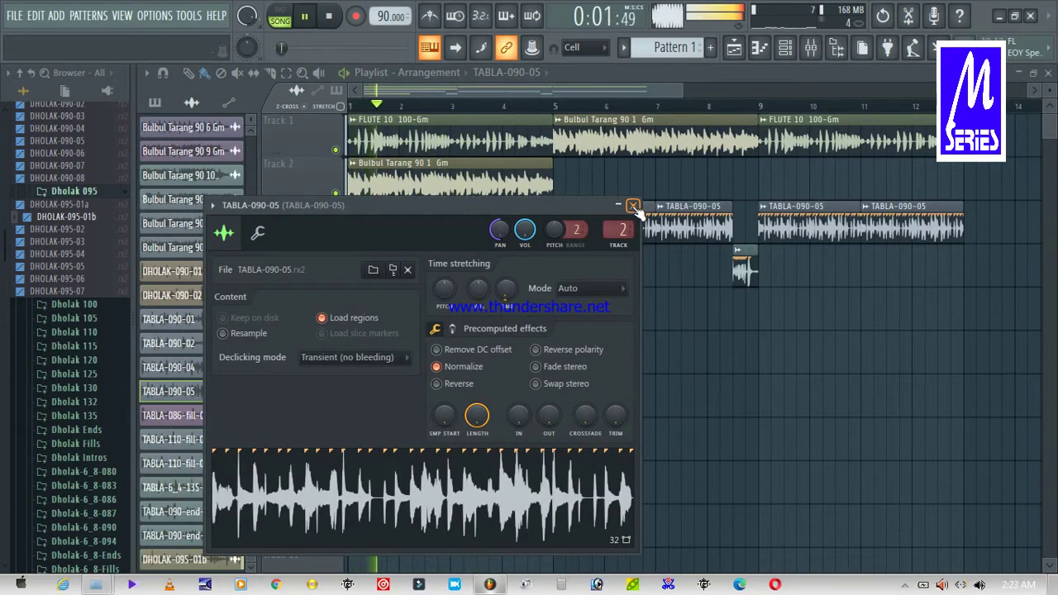
left_click(633, 206)
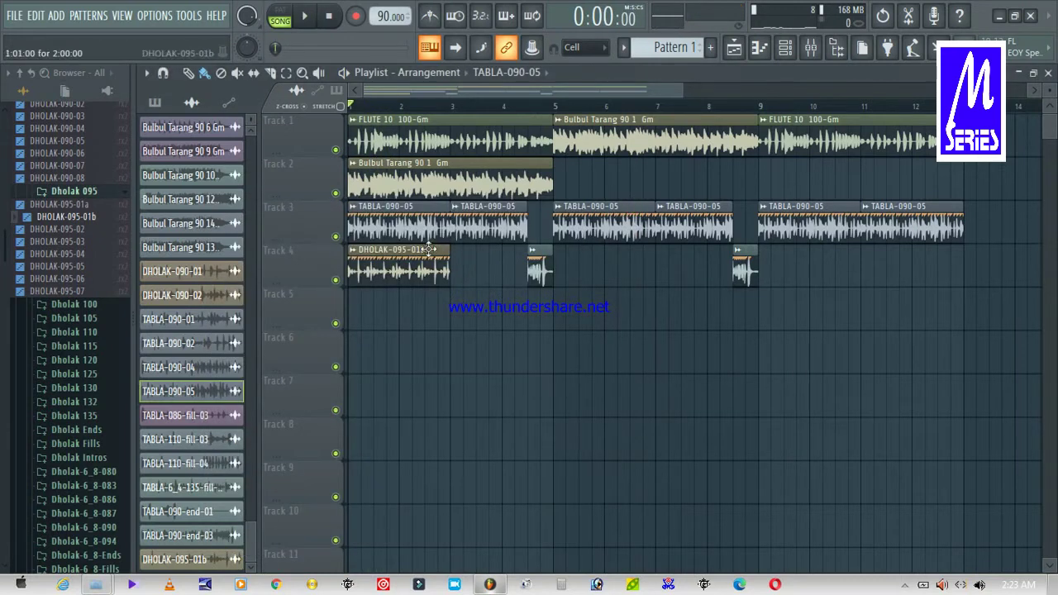
Return the TABLA-090-05 channel's panning to centre and play the arrangement
double_click(374, 212)
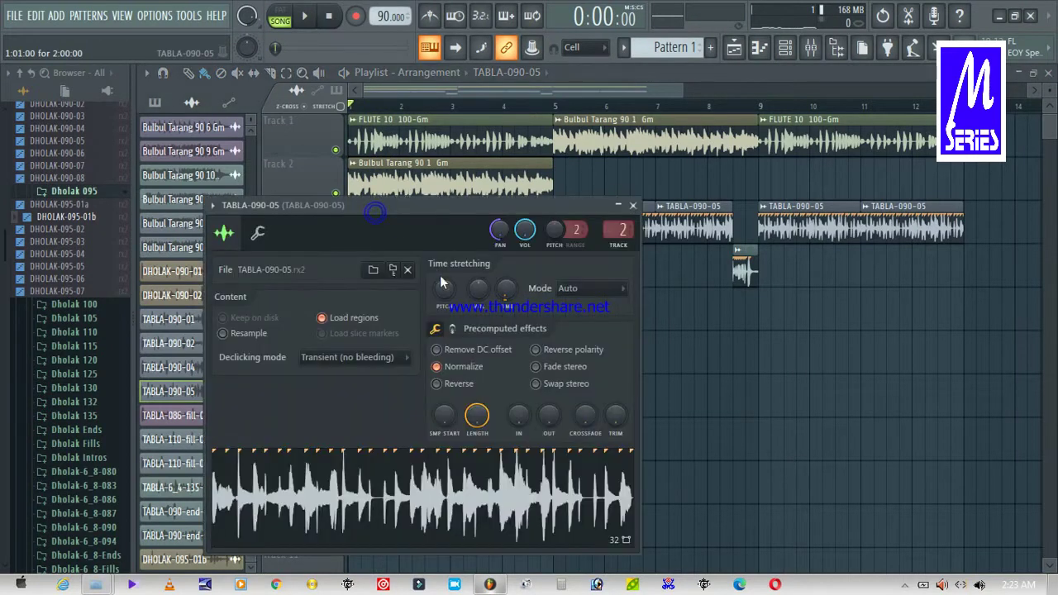
key("space")
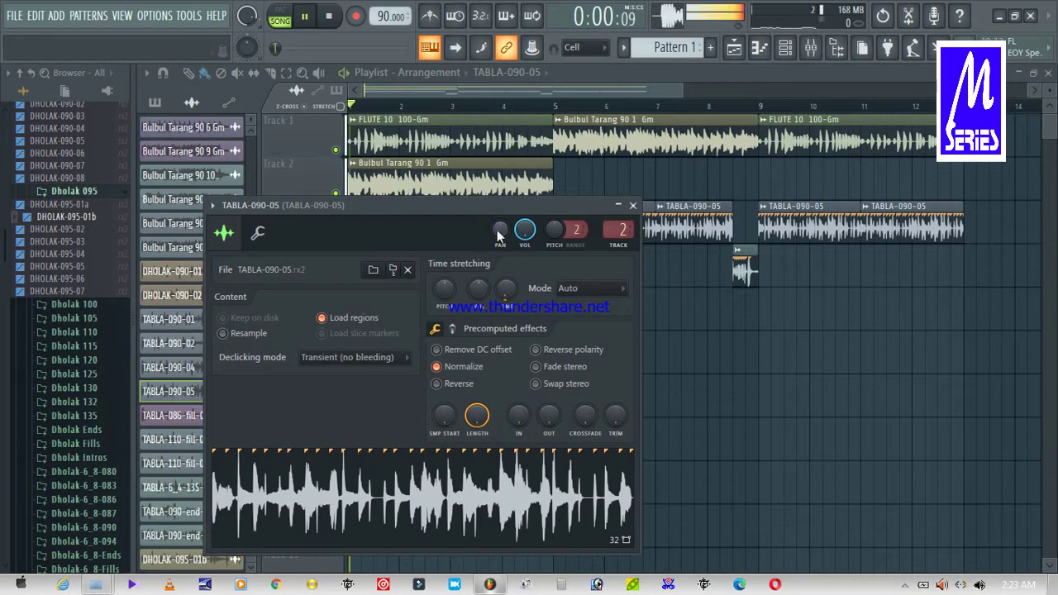
left_click(633, 206)
Examine the panning and volume of the FLUTE 10 100-Gm channel with the arrangement playing
double_click(425, 140)
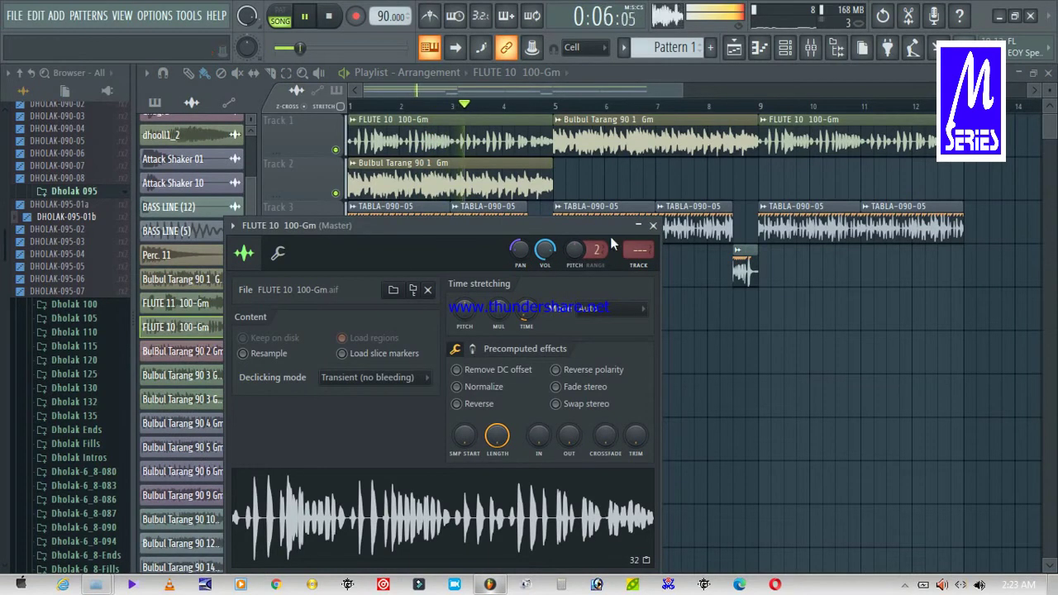
left_click(653, 225)
key("space")
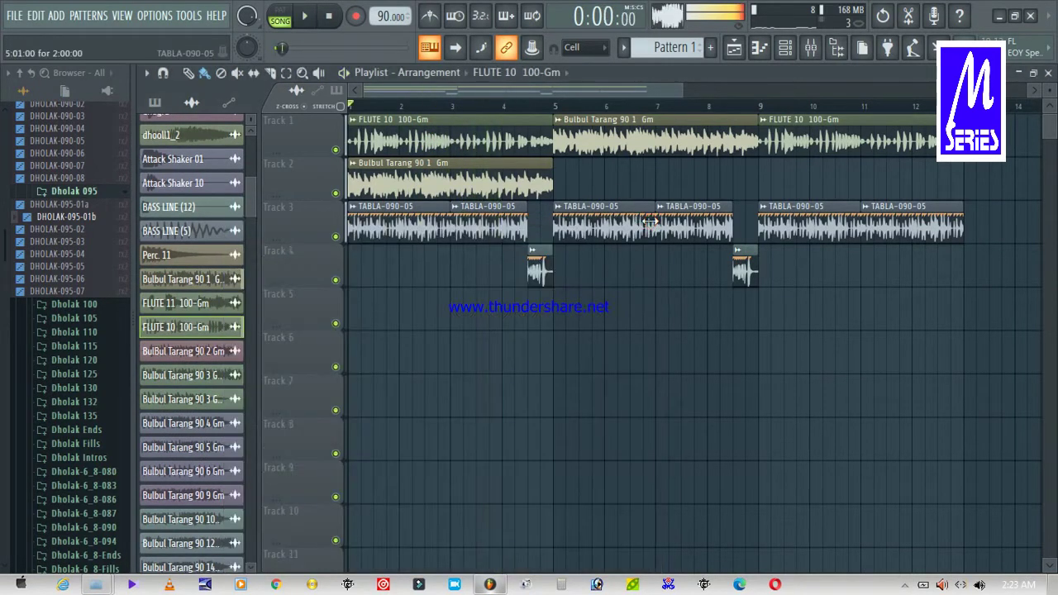
left_click(305, 140)
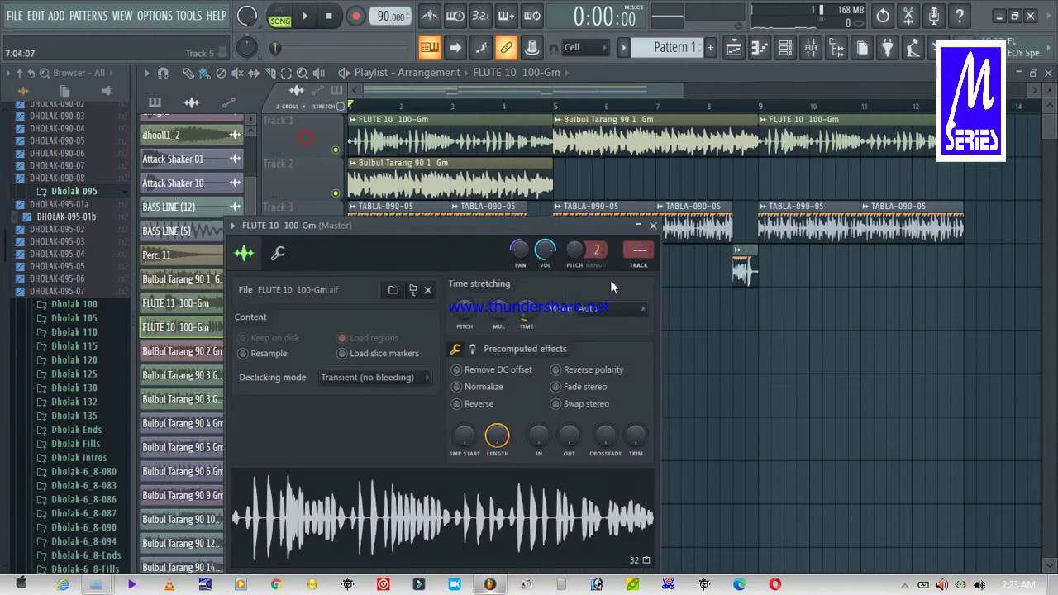
right_click(539, 255)
left_click(561, 260)
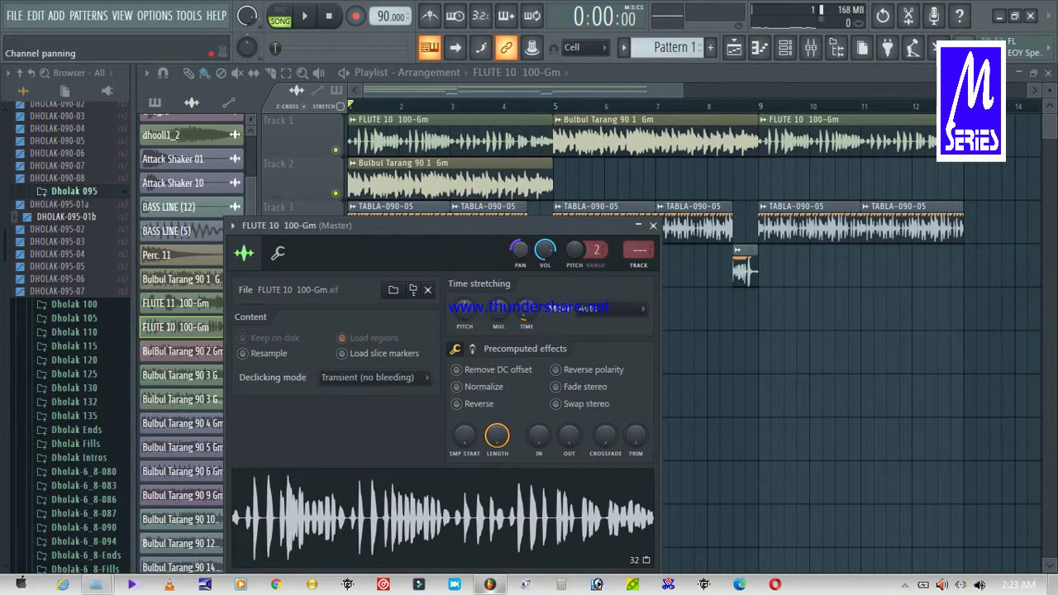
left_click(653, 225)
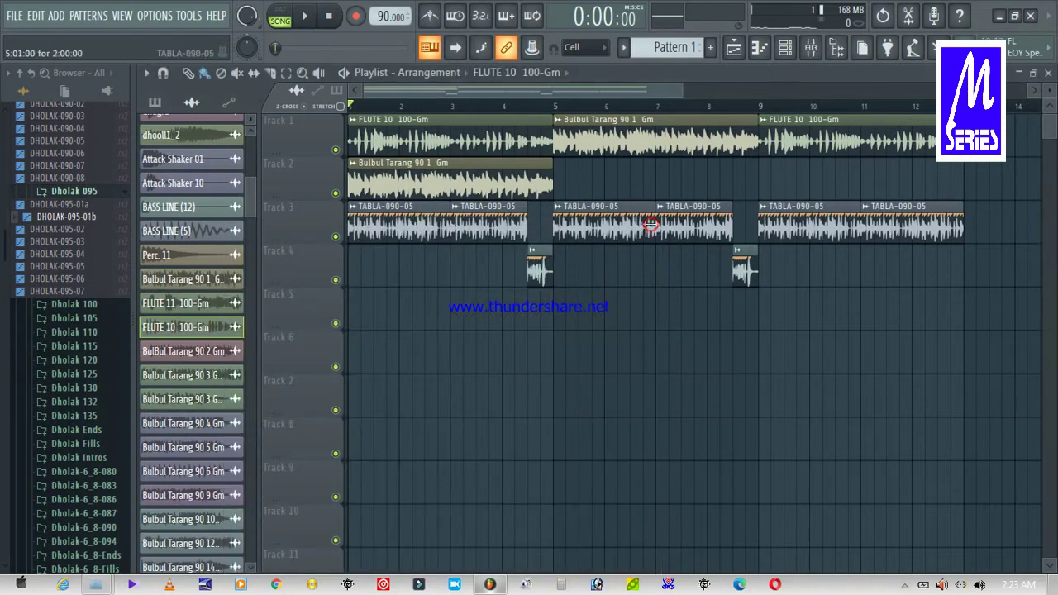
Play the arrangement and compare the volume and panning of the Bulbul Tarang 90 1 Gm and FLUTE 10 100-Gm channels
double_click(609, 142)
left_click(598, 314)
key("space")
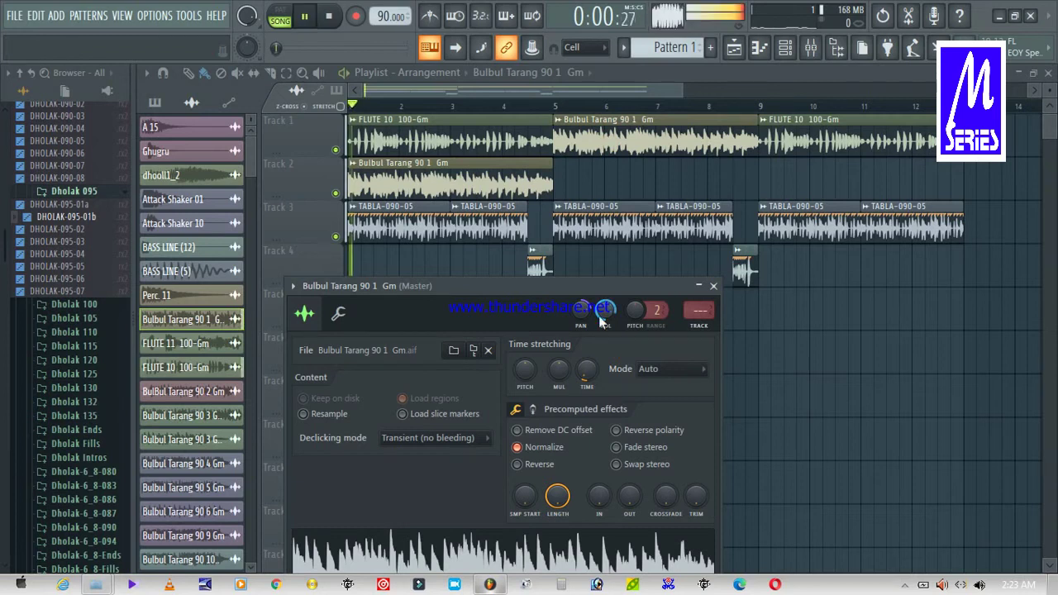
left_click(714, 286)
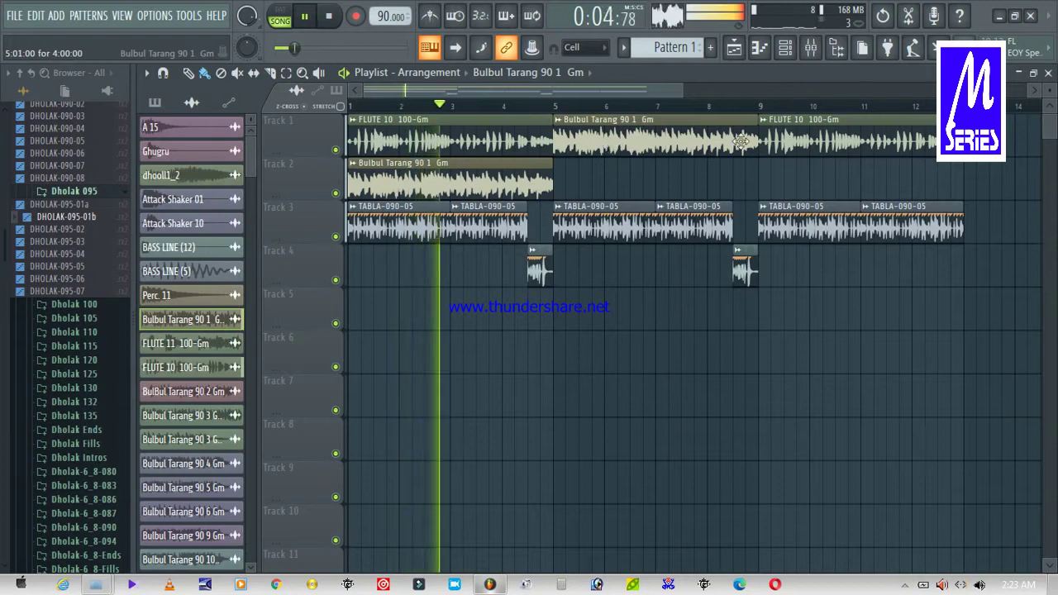
double_click(853, 144)
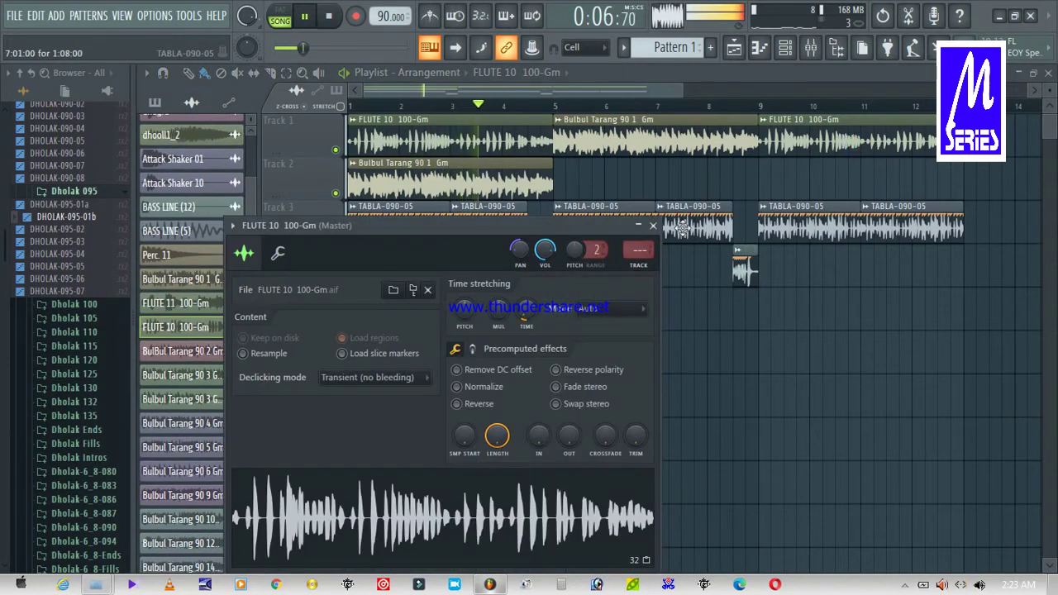
left_click(653, 226)
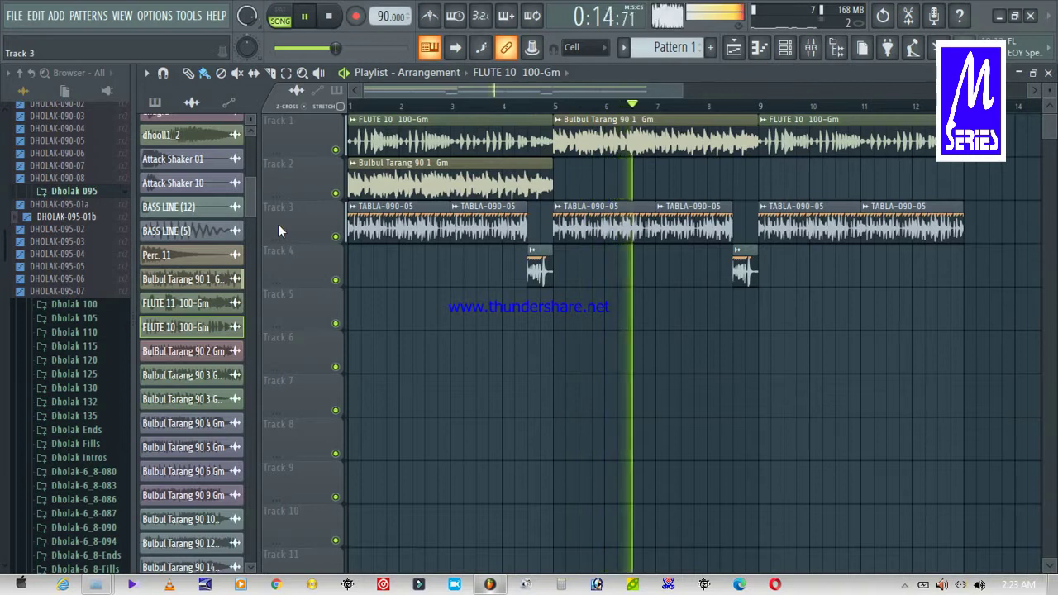
Stop playback and audition the Ghugru sample from the project's audio clips
left_click_drag(253, 199, 256, 155)
key("space")
right_click(199, 145)
left_click(234, 168)
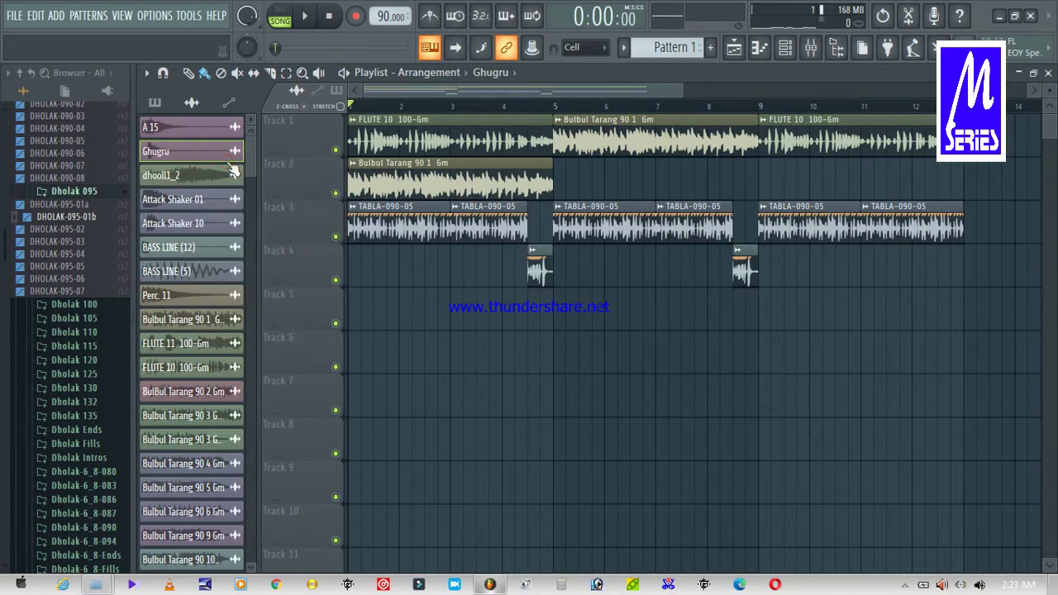
right_click(211, 161)
left_click(231, 174)
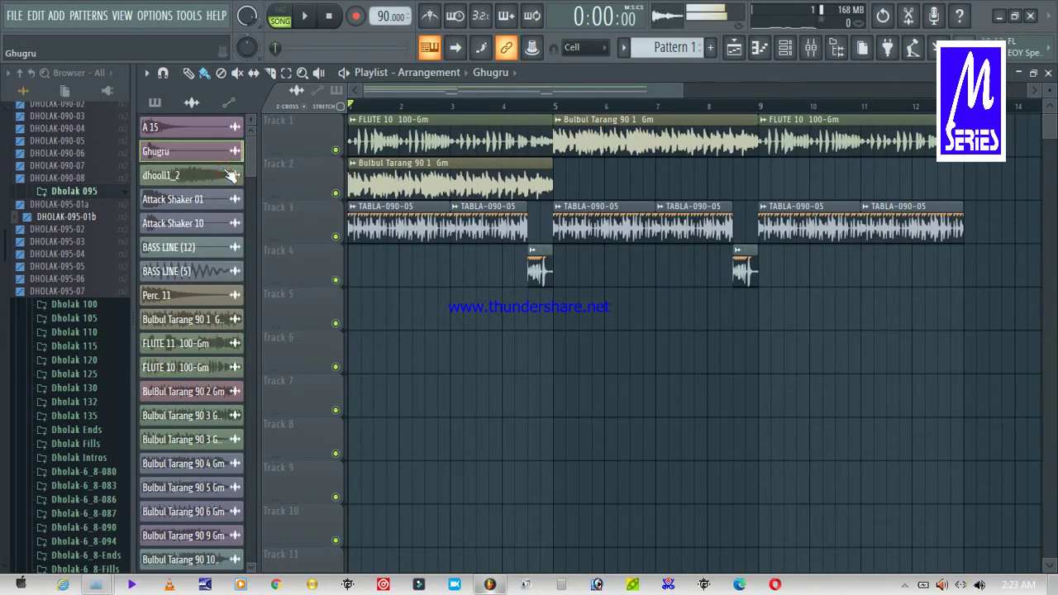
Paint one-bar Pattern 1 clips along Track 5 from bar 1 through bar 12
left_click(154, 102)
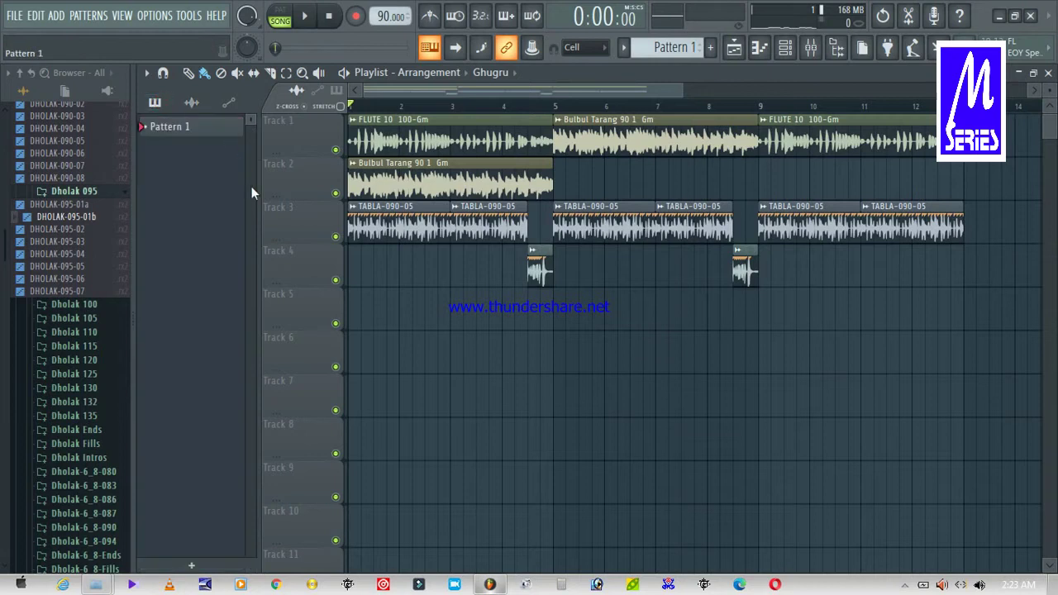
mouse_move(206, 140)
left_mouse_down()
mouse_move(413, 342)
mouse_move(348, 319)
mouse_move(452, 313)
mouse_move(675, 338)
mouse_move(825, 341)
mouse_move(932, 325)
left_mouse_up()
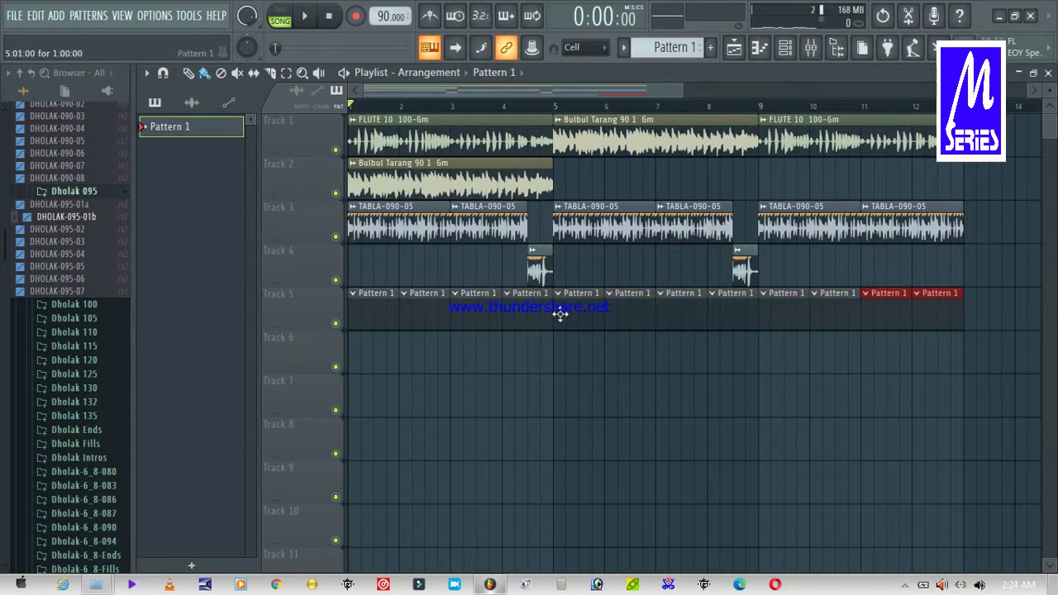
Program A 15 hits on steps 1 and 9 of Pattern 1 and play the arrangement with them
double_click(372, 301)
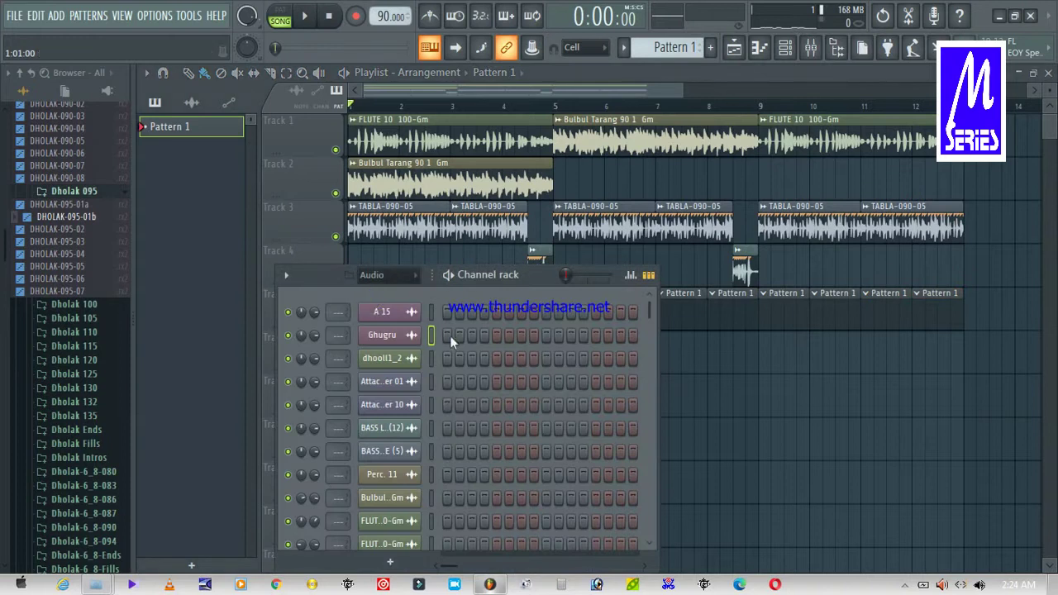
left_click(447, 311)
key("space")
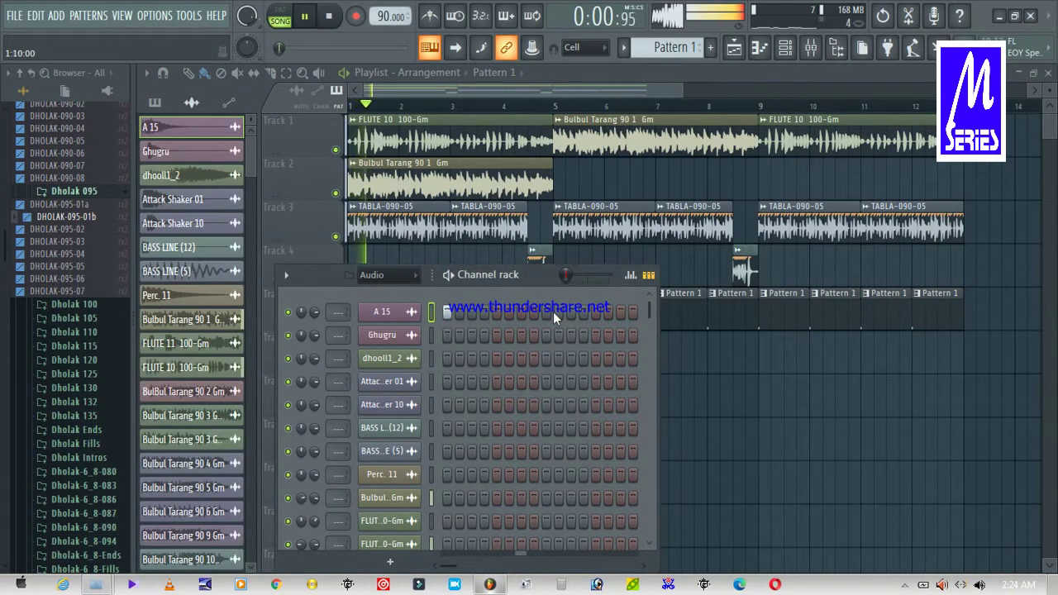
key("space")
key("space")
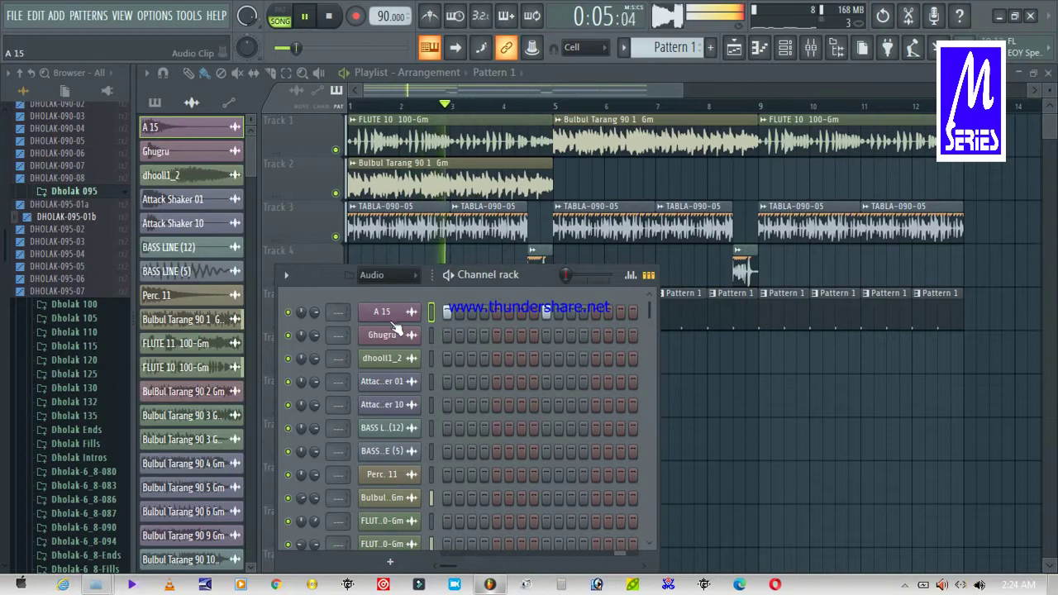
Program a Ghugru hit on step 5 of Pattern 1 and play the arrangement with it
left_click_drag(525, 277, 521, 219)
key("space")
left_click(489, 276)
key("space")
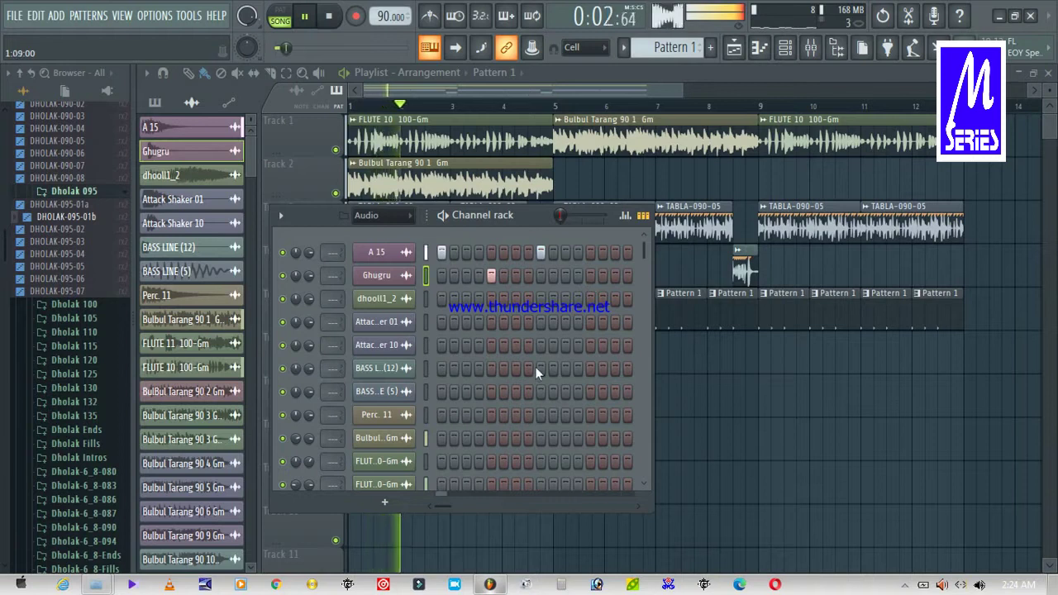
key("space")
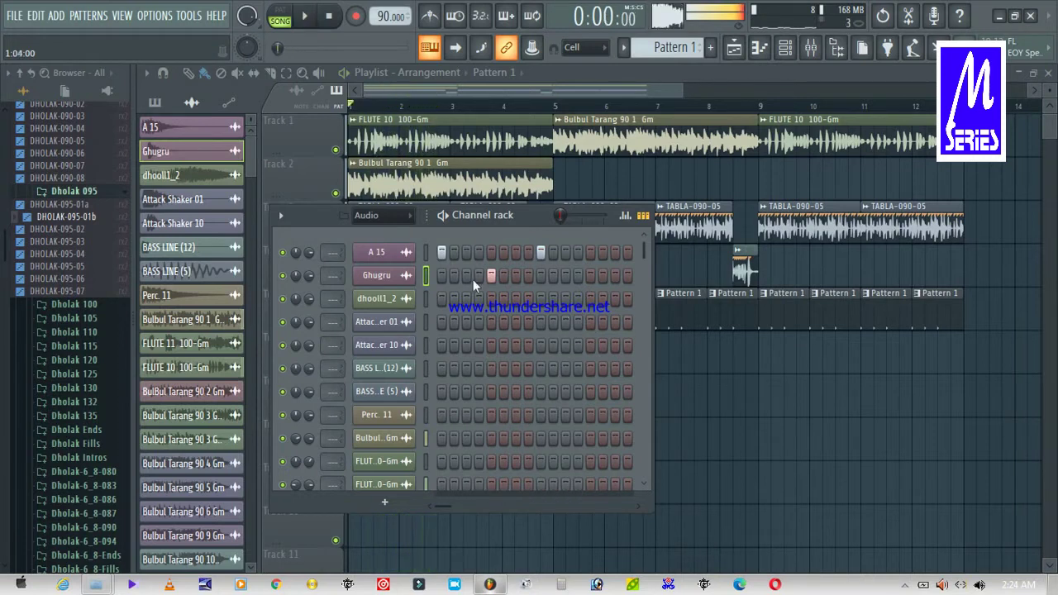
Normalize the Ghugru sample, offset its start past the quiet lead-in, and check it in playback
left_click(387, 276)
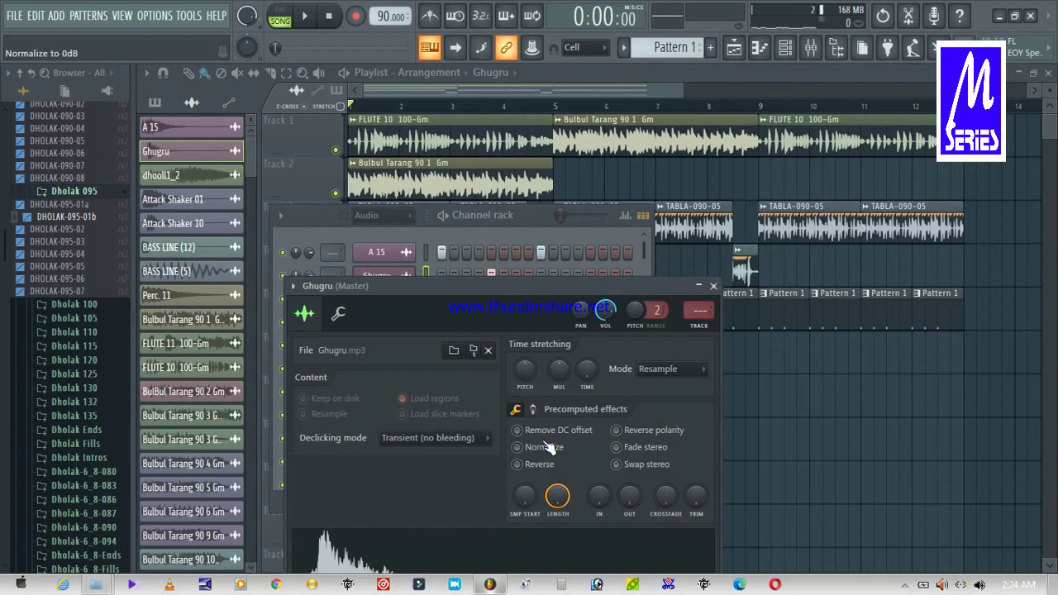
left_click_drag(531, 286, 525, 139)
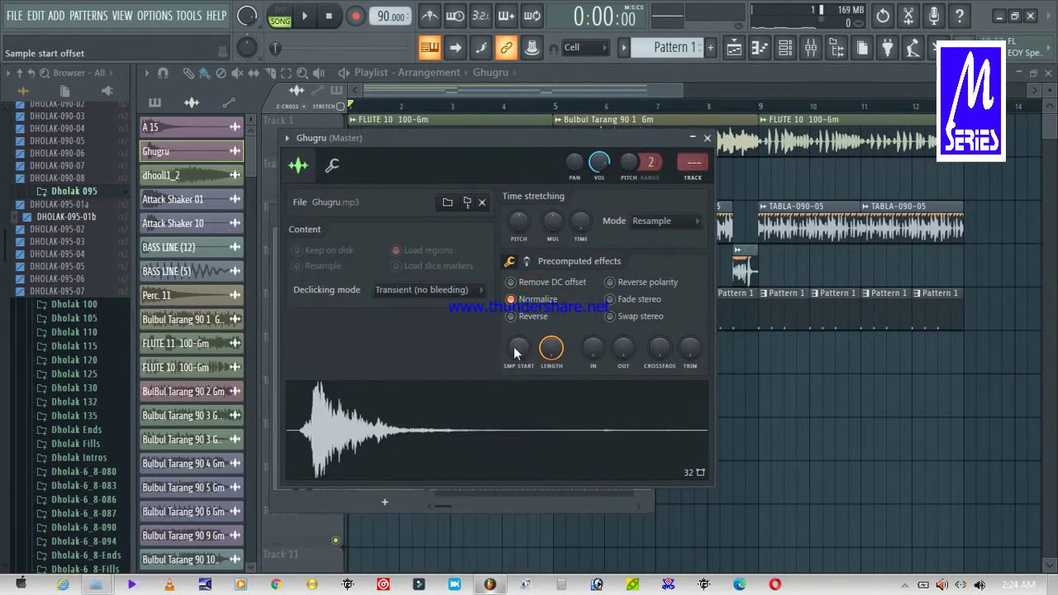
left_click_drag(513, 360, 513, 349)
key("space")
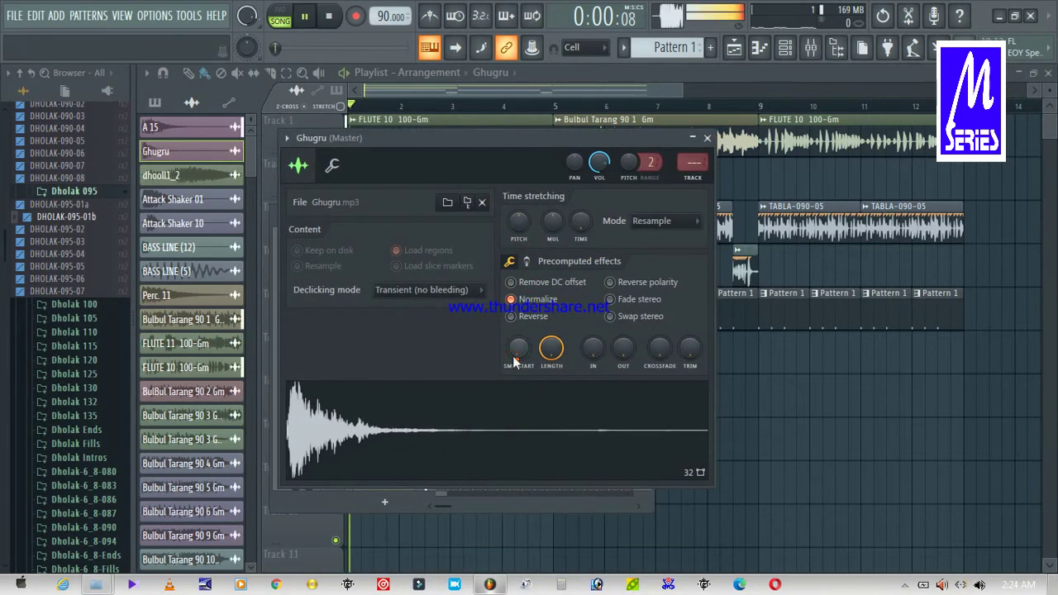
left_click(706, 137)
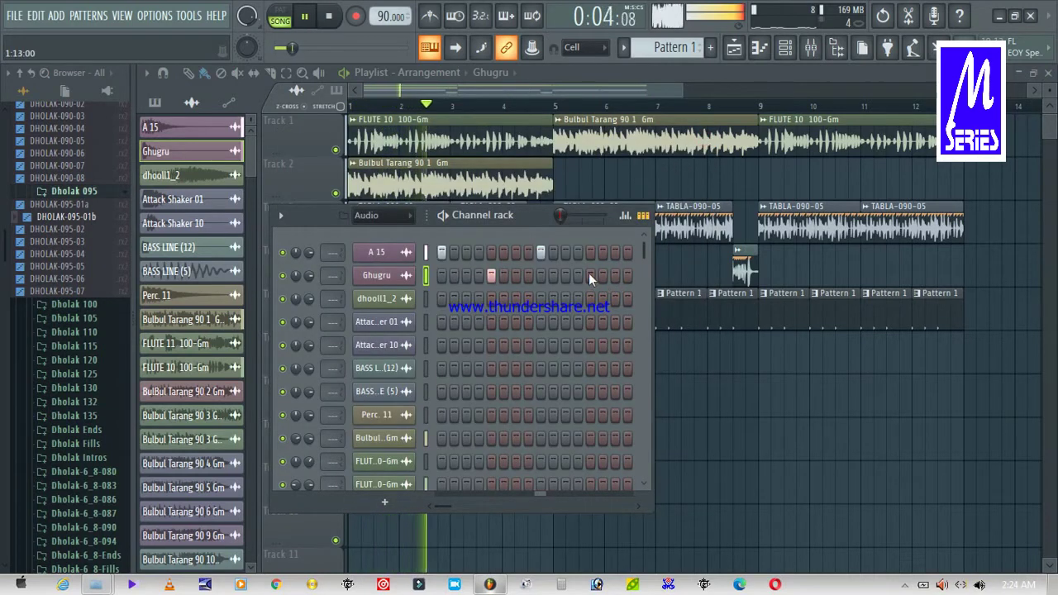
key("space")
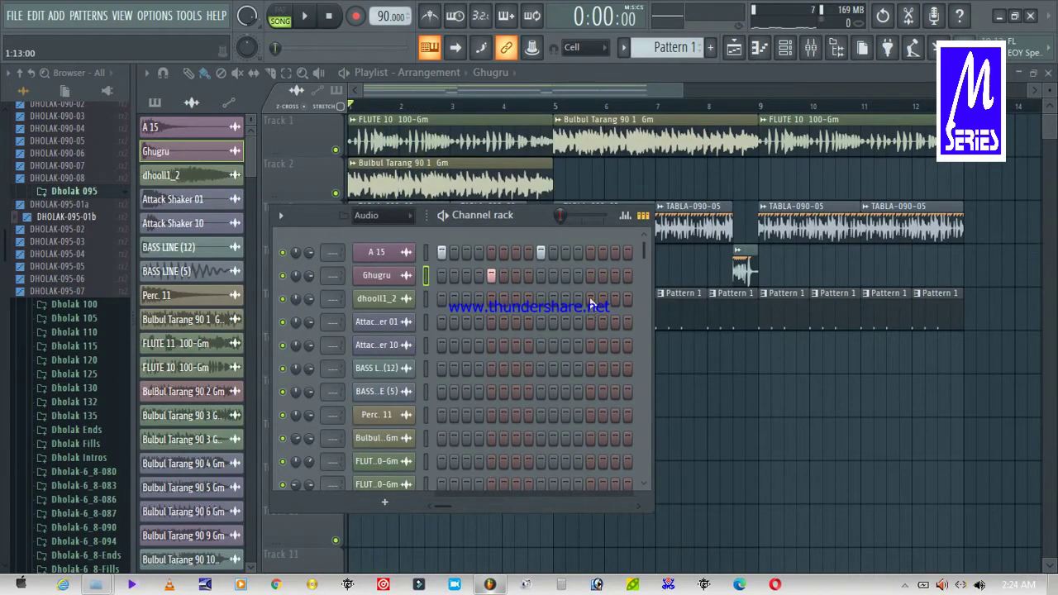
Program a dhooll1_2 hit on step 13 of Pattern 1 and listen to it in the arrangement
left_click(590, 298)
key("space")
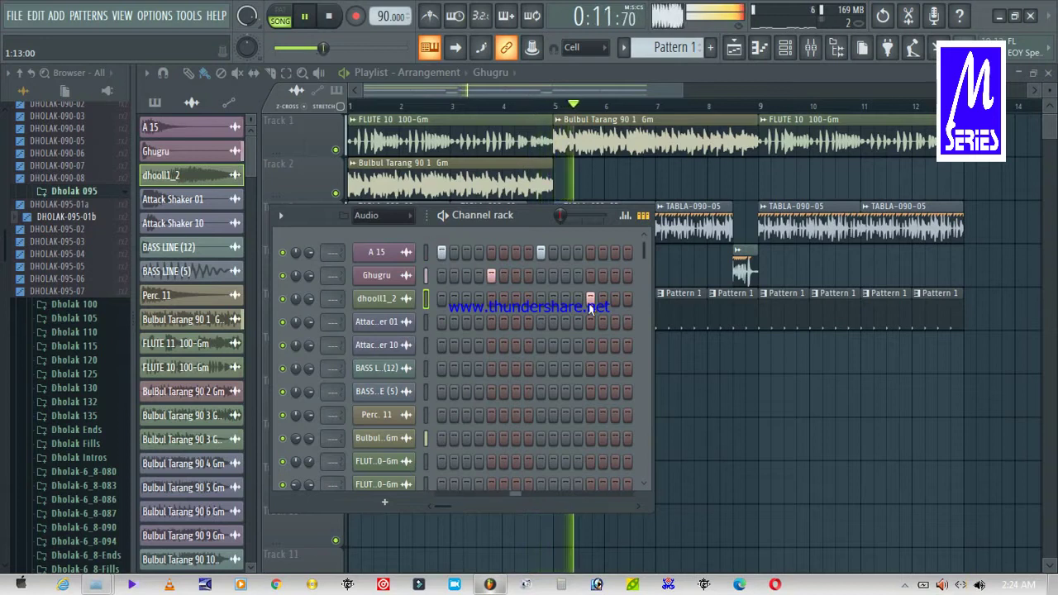
key("space")
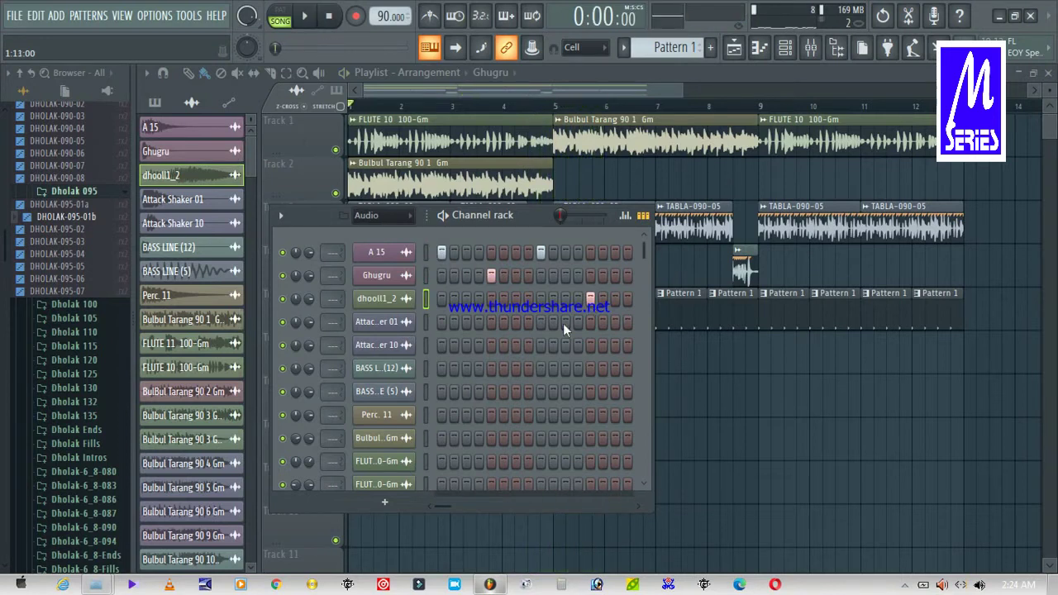
Program Attack Shaker 01 hits on steps 3, 7, 11 and 15 of Pattern 1 during playback
left_click(470, 321)
key("space")
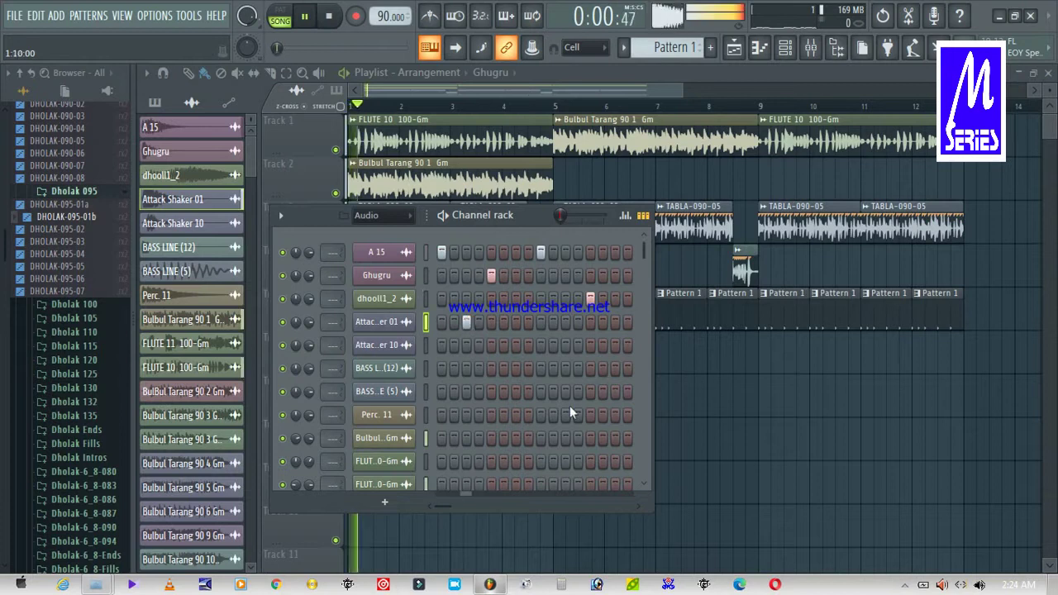
left_click(565, 322)
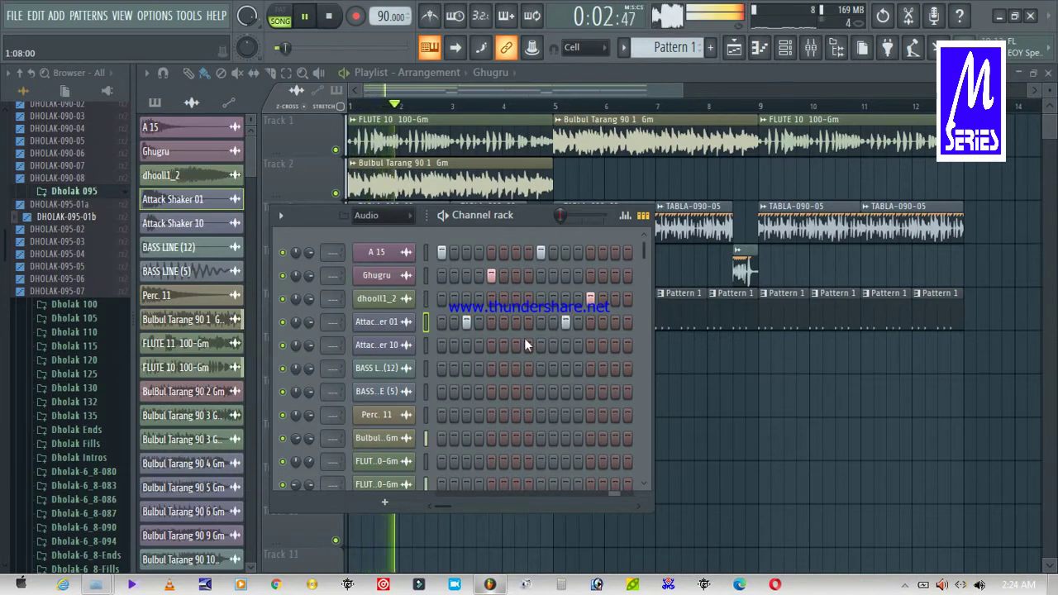
left_click(516, 322)
left_click(615, 322)
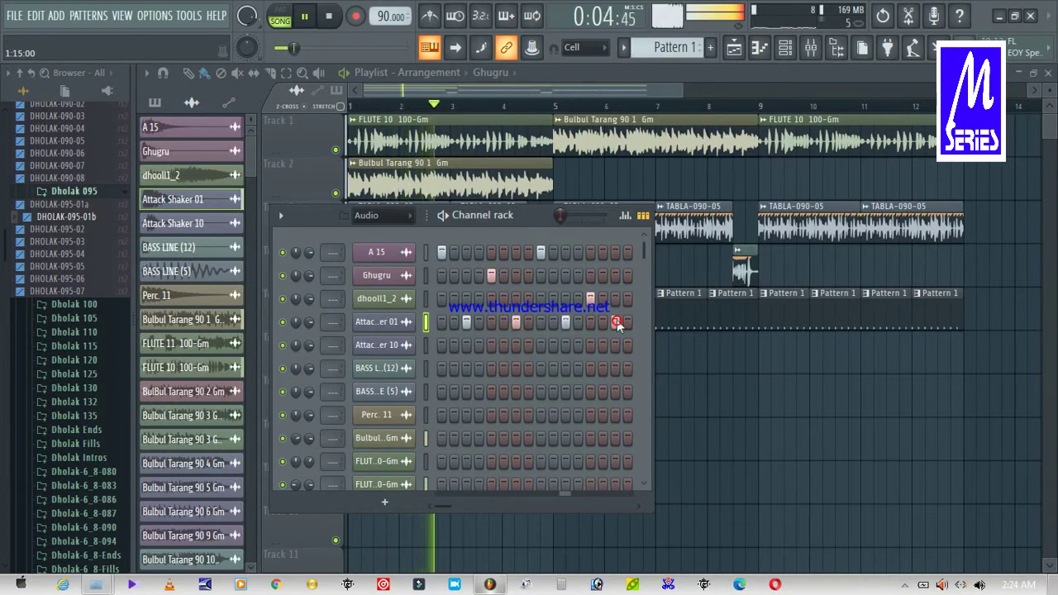
Program Attack Shaker 10 hits on steps 1, 2, 9 and 10 of Pattern 1 and replay the arrangement
left_click(441, 345)
key("space")
left_click(455, 345)
key("space")
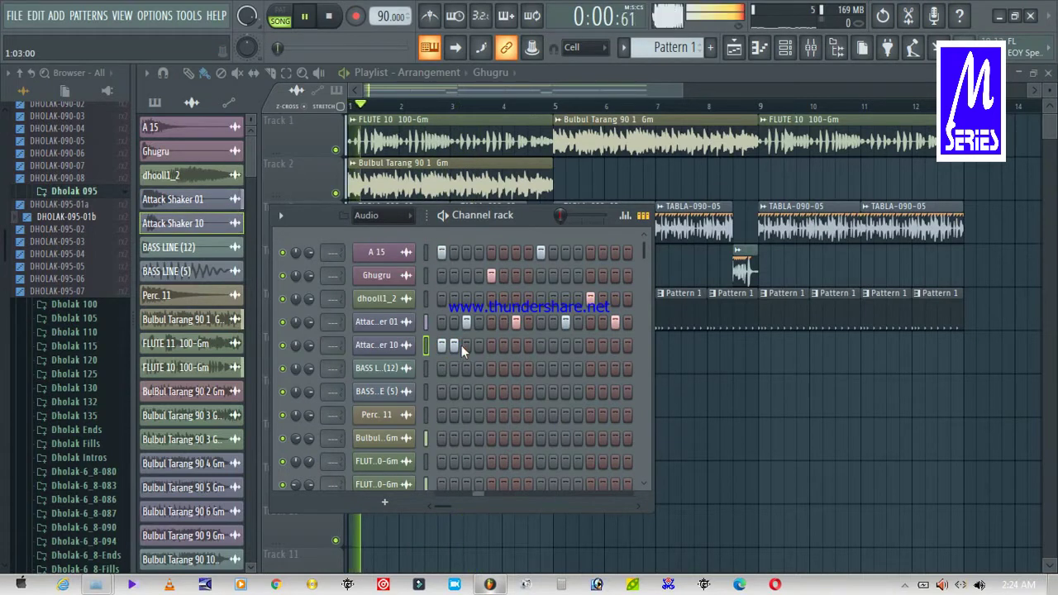
left_click(541, 344)
left_click(553, 345)
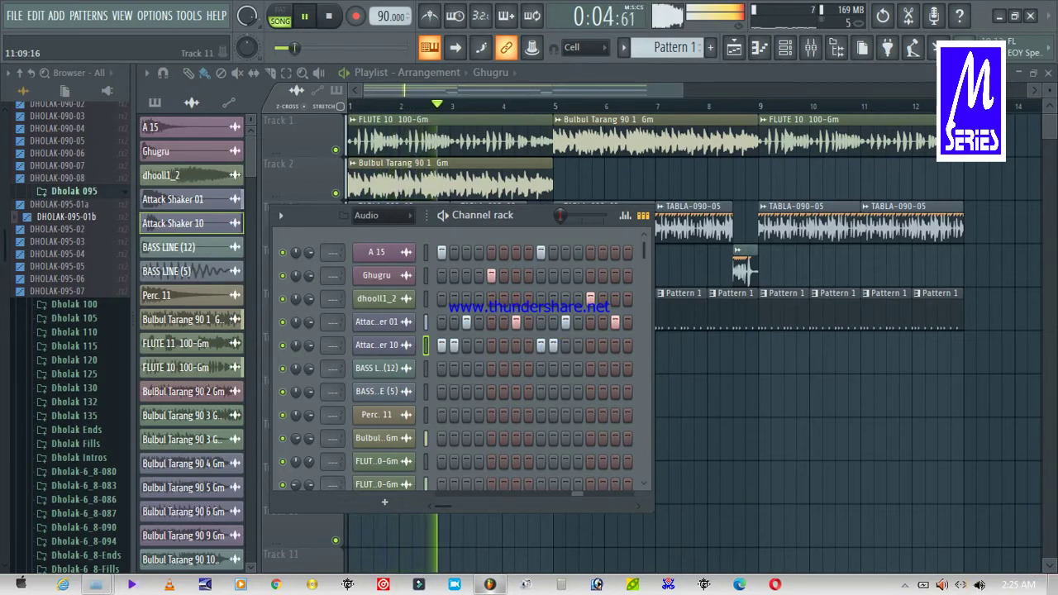
Try BASS LINE (12) and BASS LINE (5) hits on step 4 of Pattern 1 during playback
left_click(477, 369)
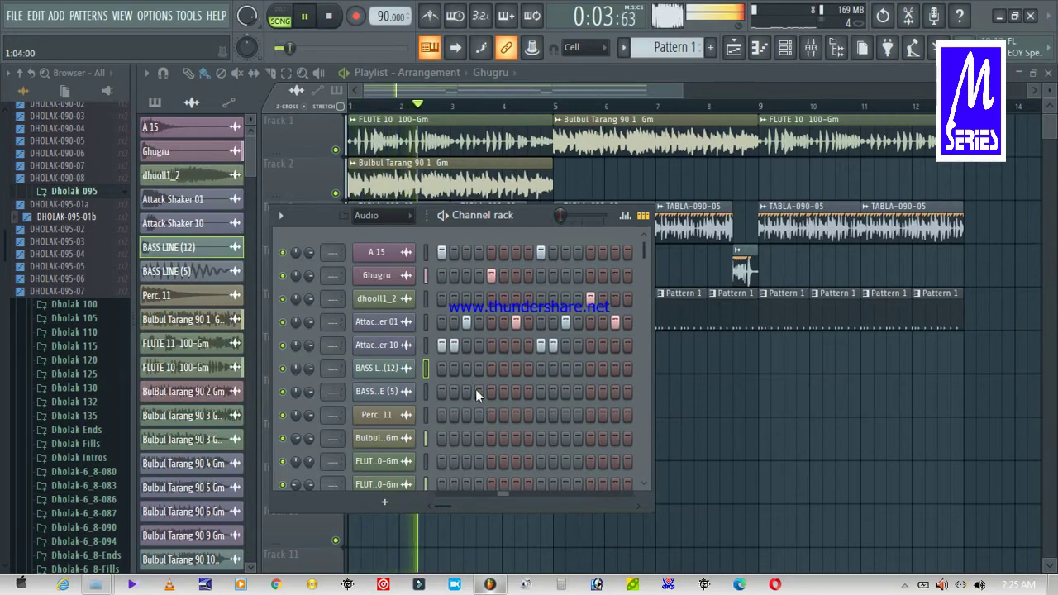
left_click(476, 391)
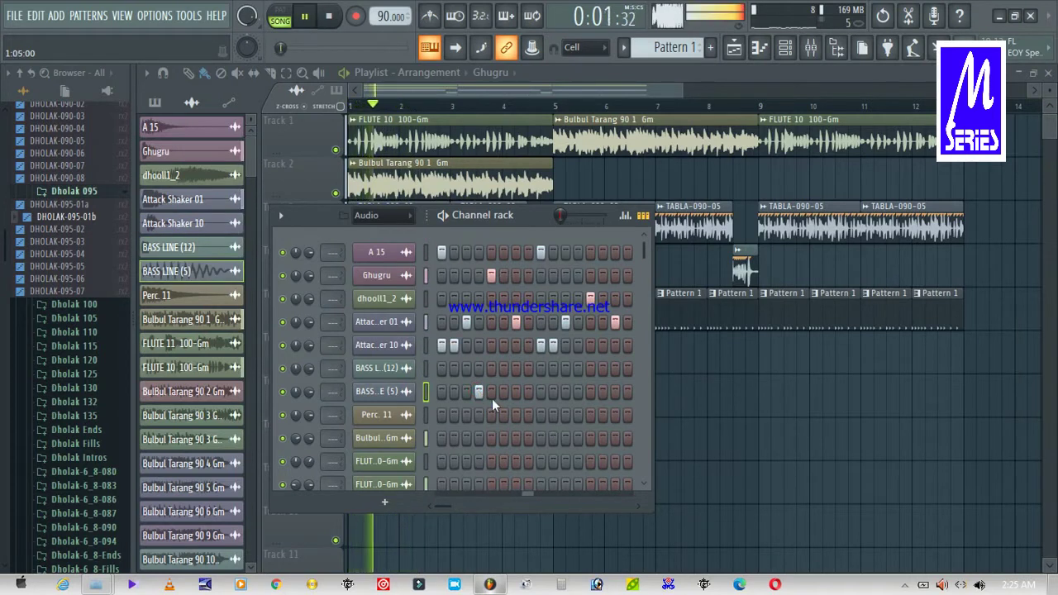
left_click(477, 391)
Program Perc. 11 hits on steps 4 and 12 of Pattern 1
left_click(479, 414)
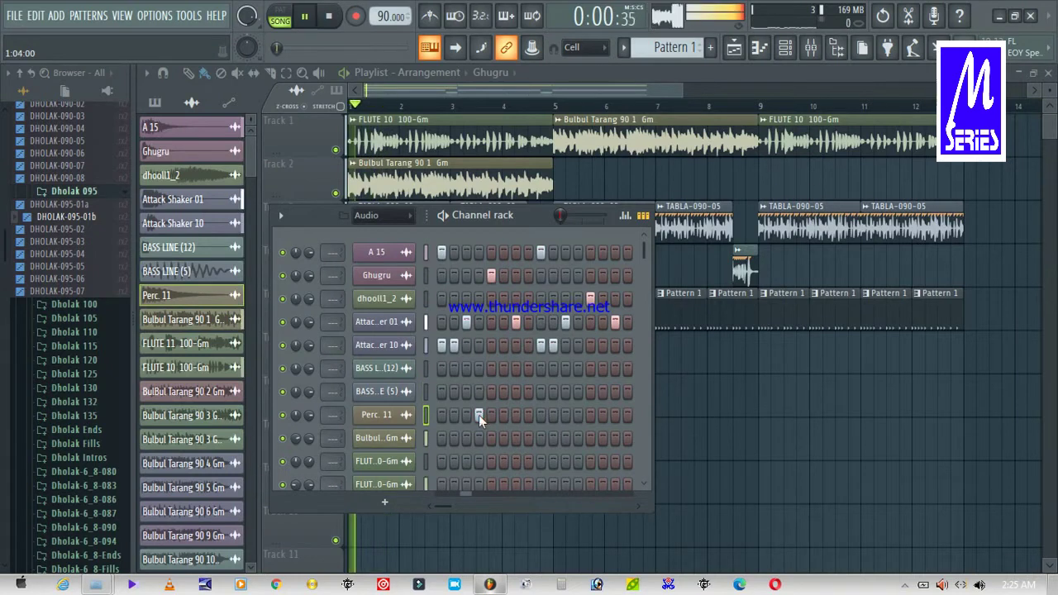
left_click(580, 413)
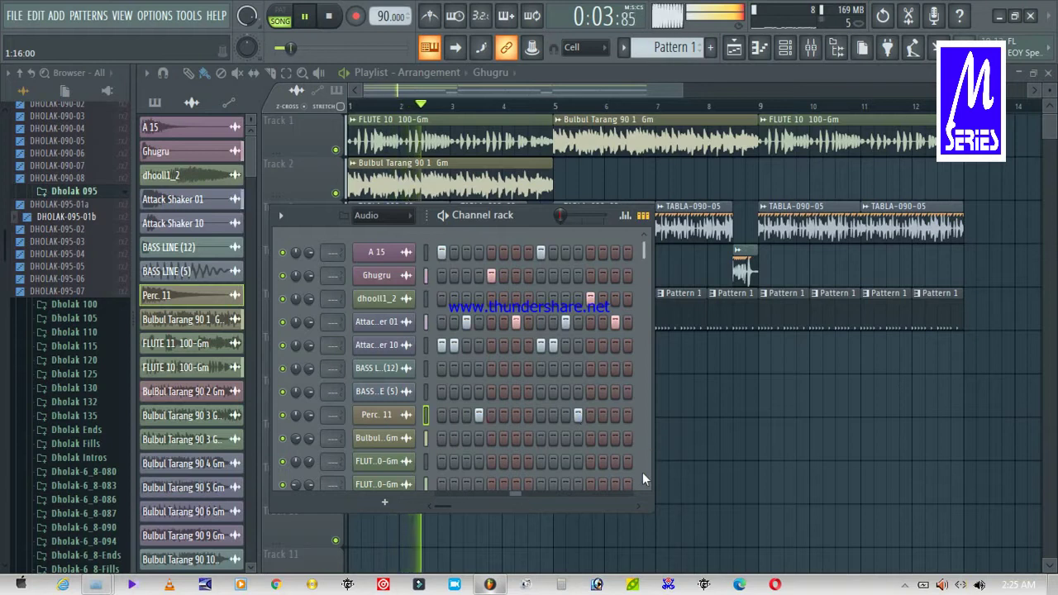
Try extra Perc. 11 hits on steps 15 and 16, remove them and stop playback
left_click(627, 415)
left_click(616, 415)
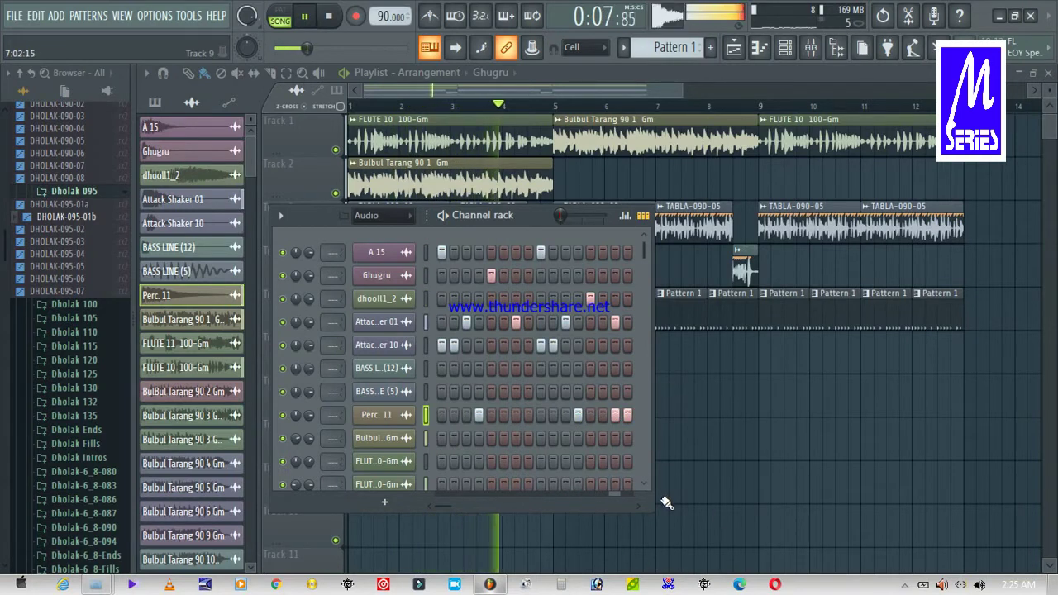
left_click(628, 415)
left_click(615, 416)
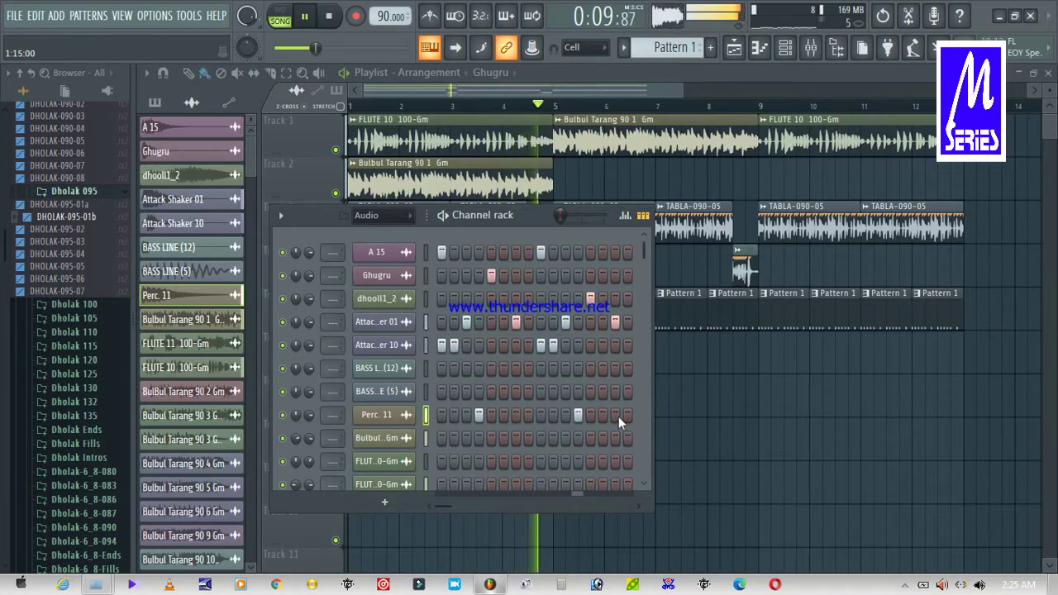
key("space")
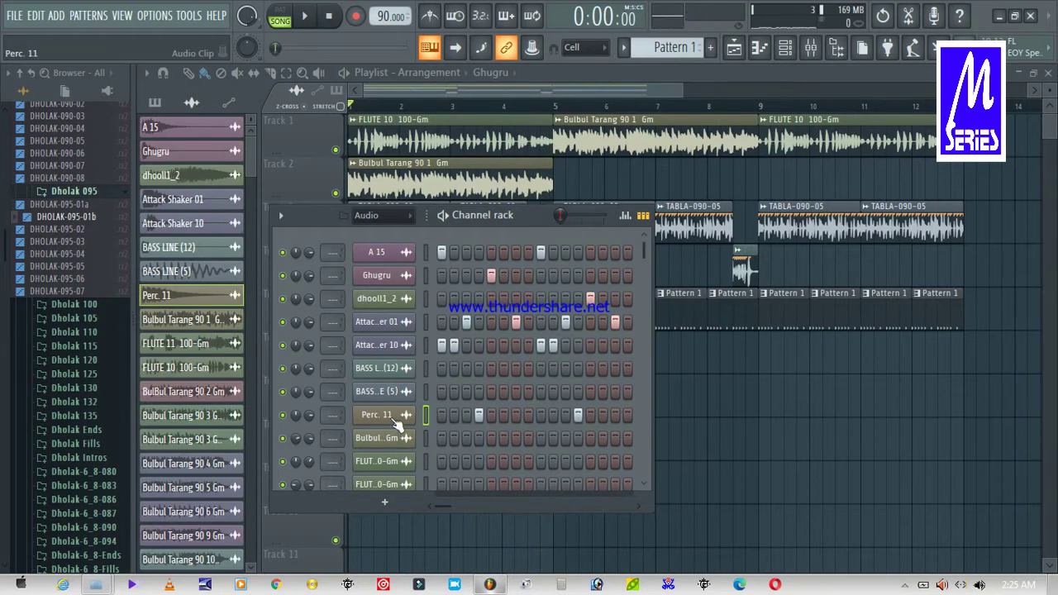
Pan the Perc. 11 hit on step 4 to the right and the one on step 12 about 78% left, checking in playback
left_click(376, 415)
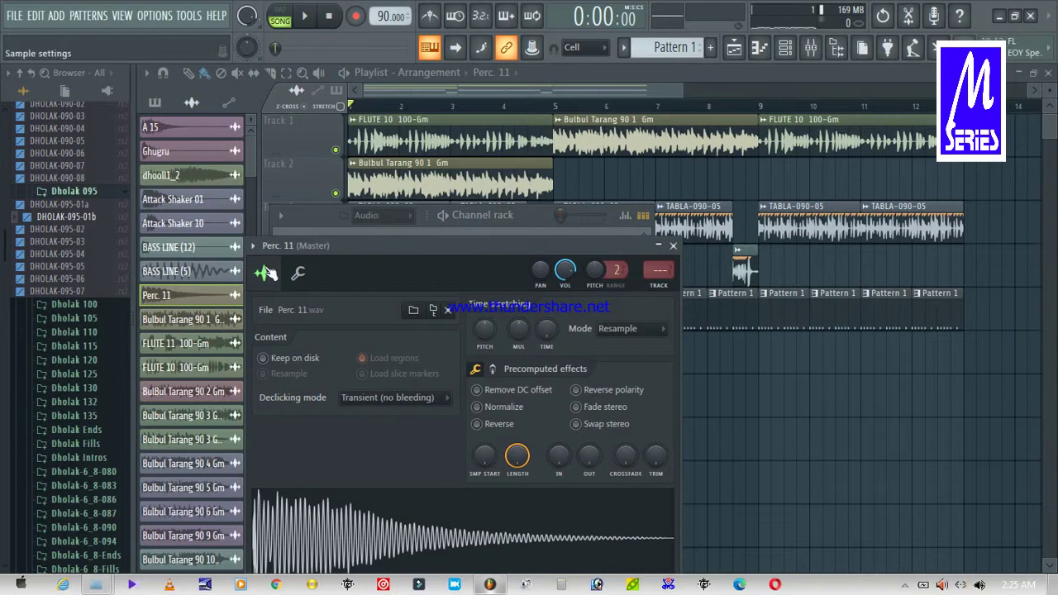
left_click(255, 248)
left_click(279, 268)
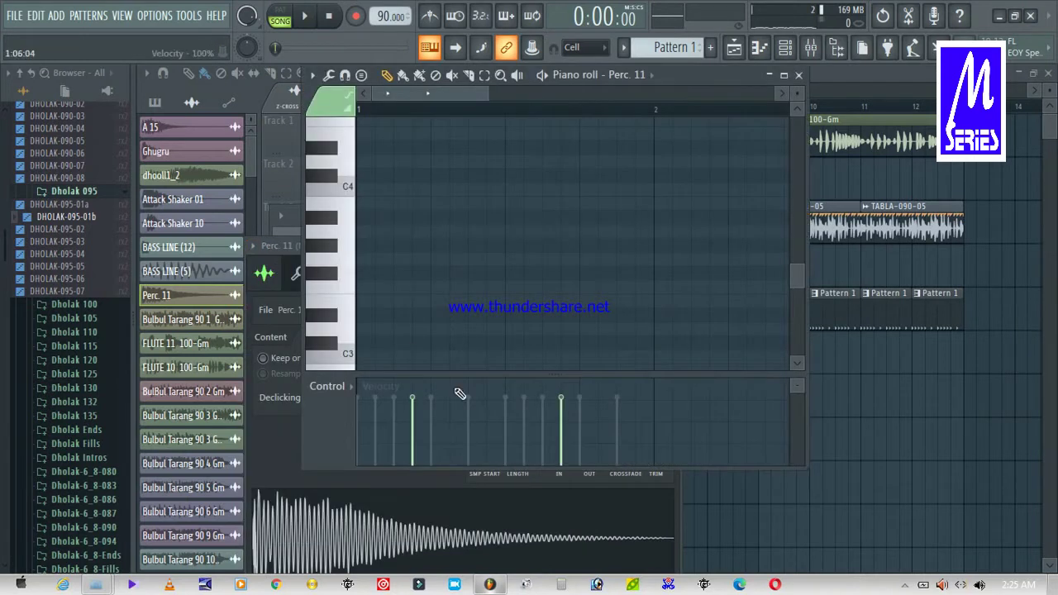
left_click(347, 399)
left_click(355, 412)
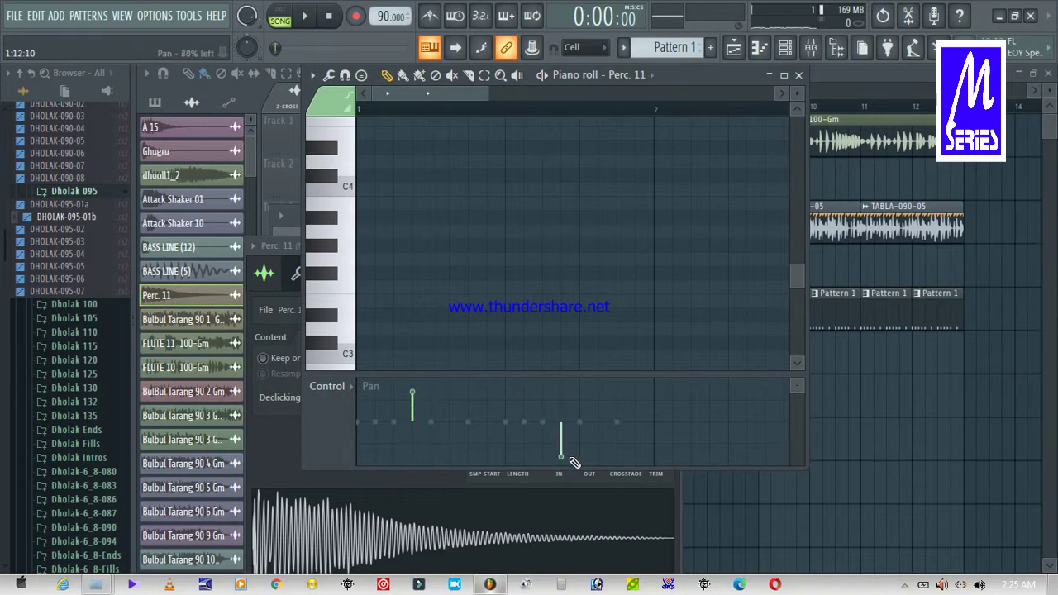
key("space")
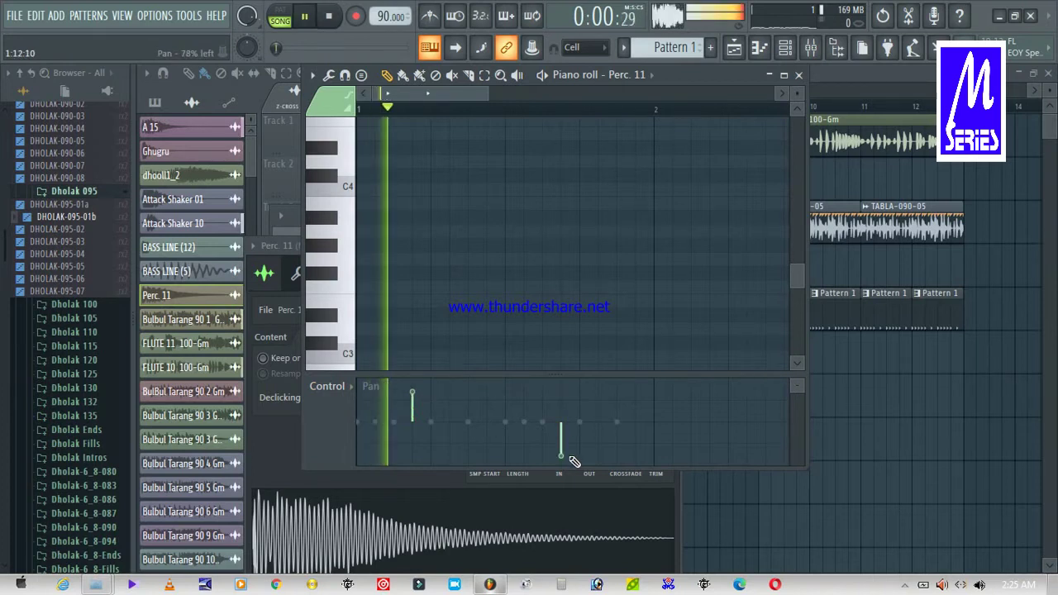
left_click(798, 76)
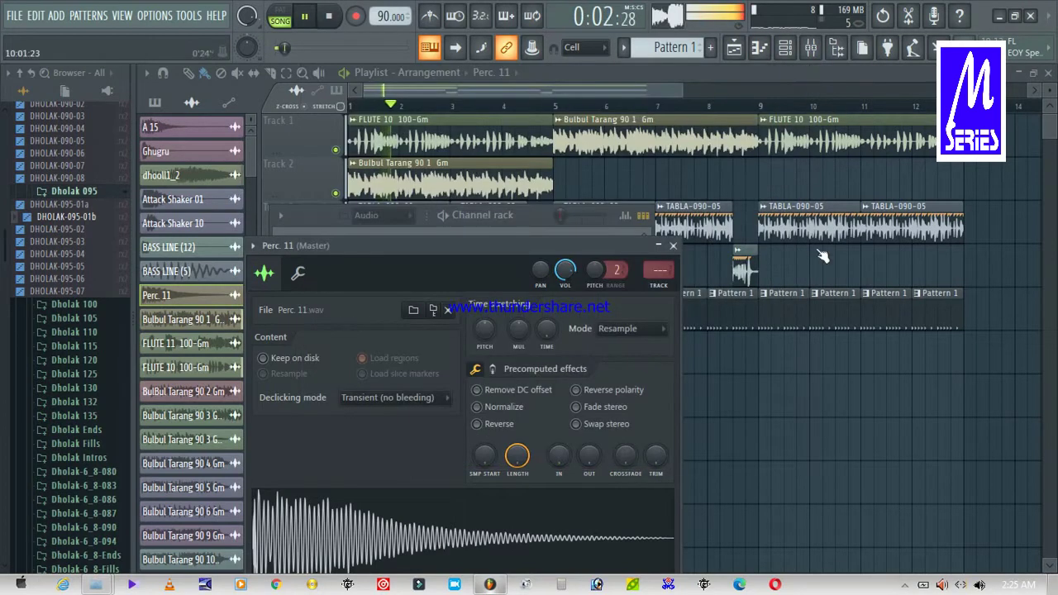
left_click(672, 246)
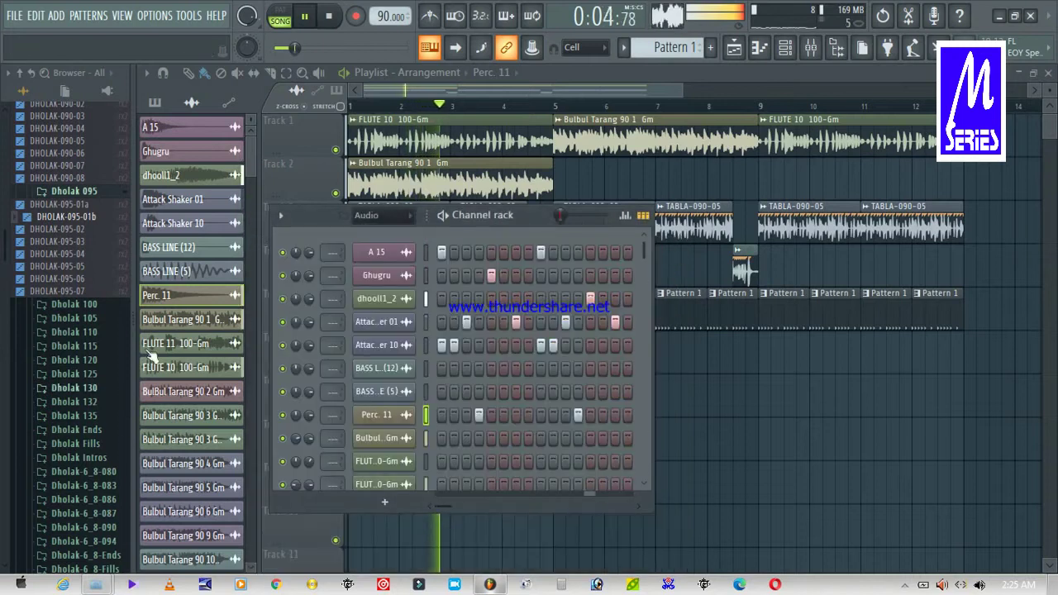
Pan the A 15 hit on step 1 about 53% right and the one on step 9 to the left, checking in playback
left_click(384, 256)
key("space")
left_click(273, 266)
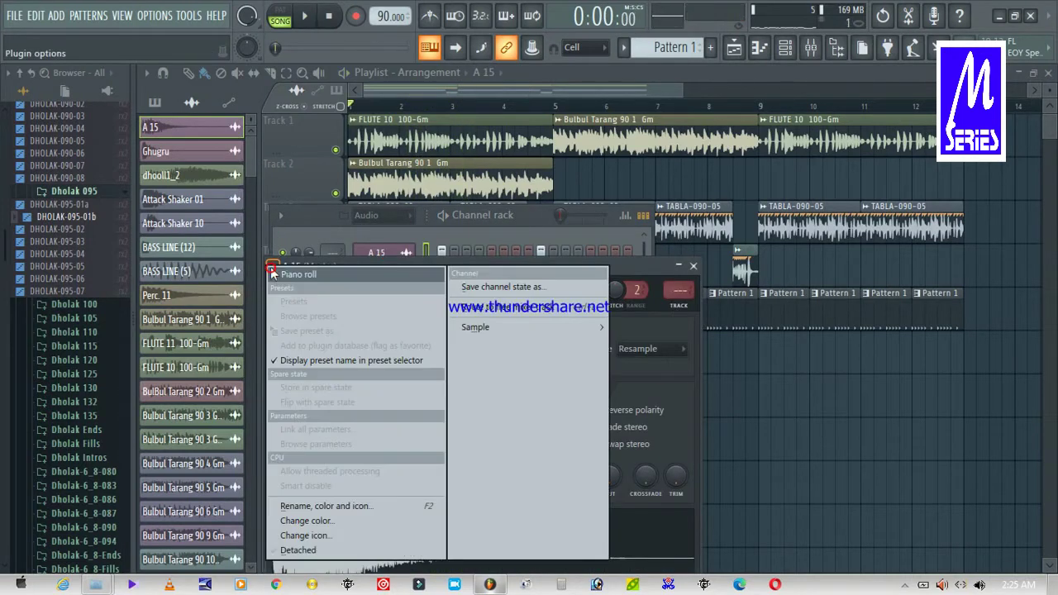
left_click(291, 289)
left_click(325, 388)
left_click(351, 413)
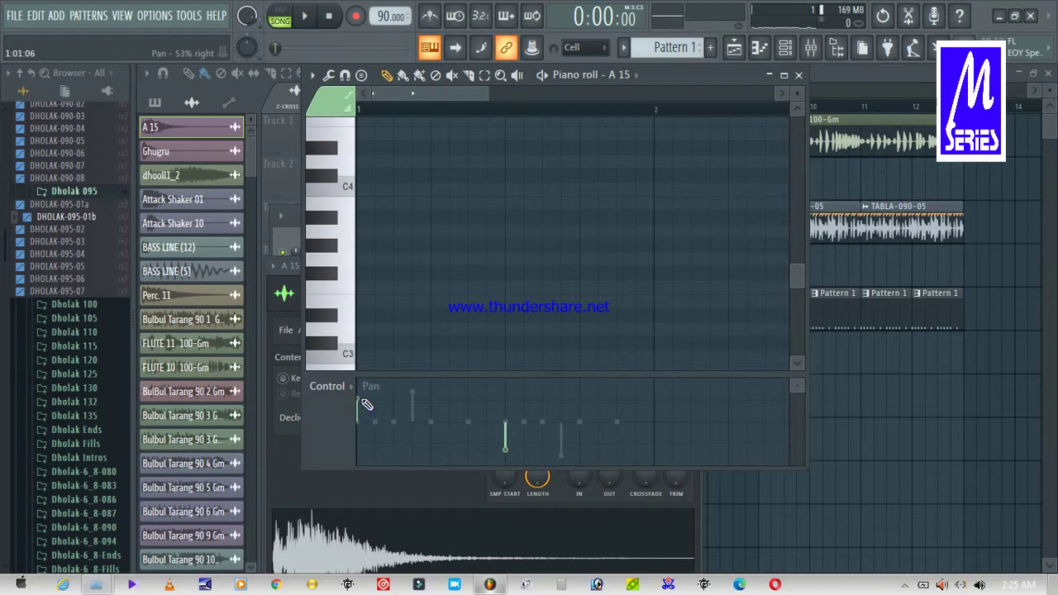
key("space")
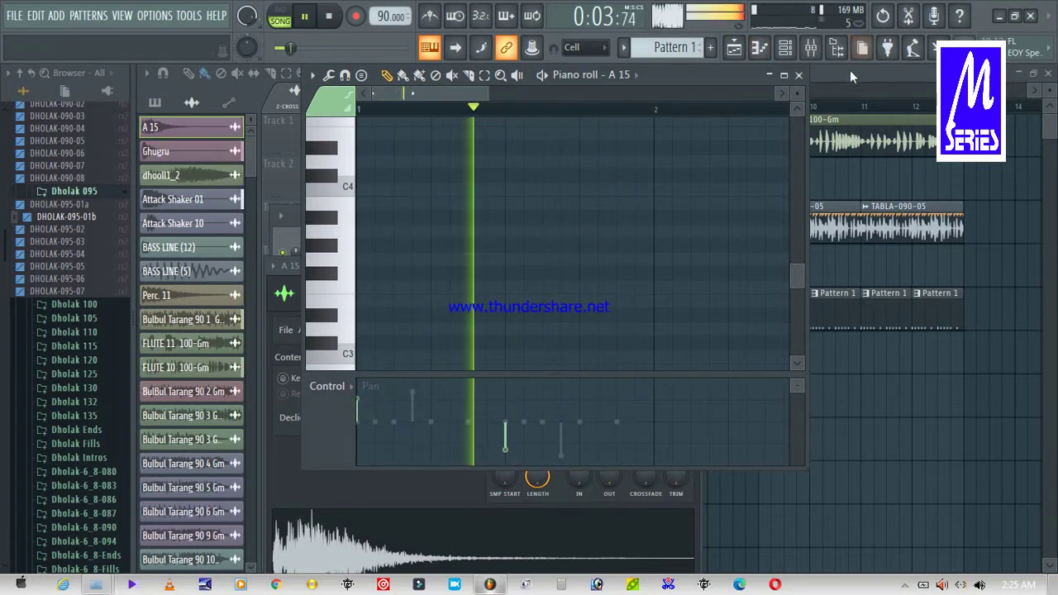
left_click(798, 75)
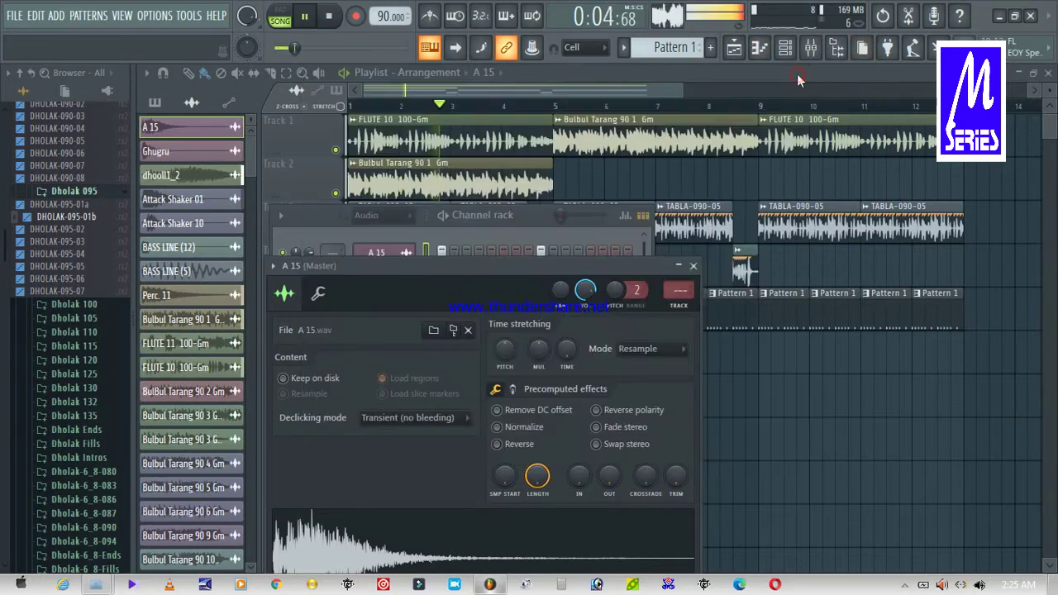
left_click(692, 265)
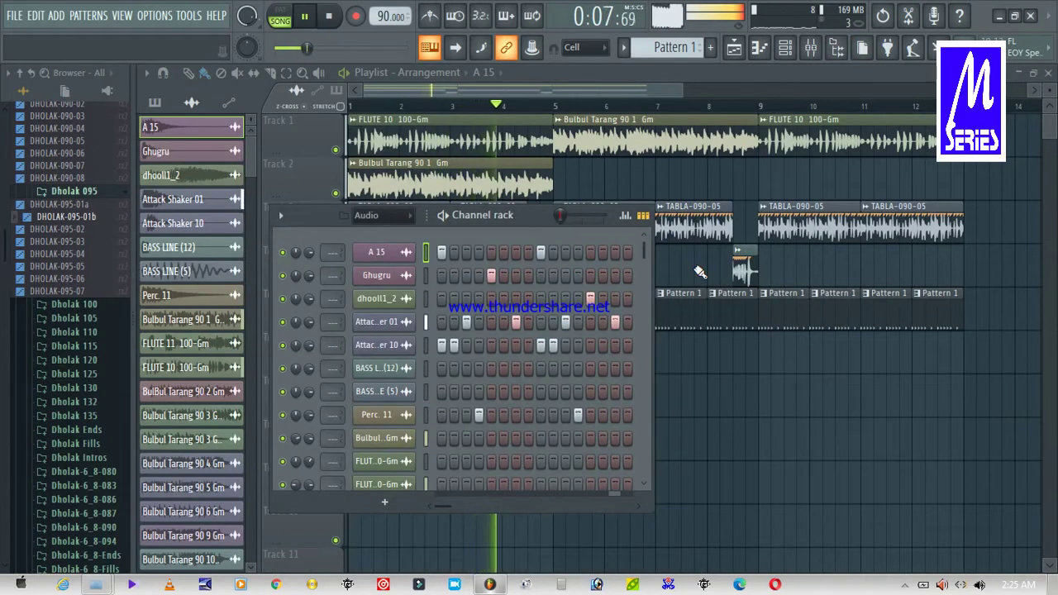
key("space")
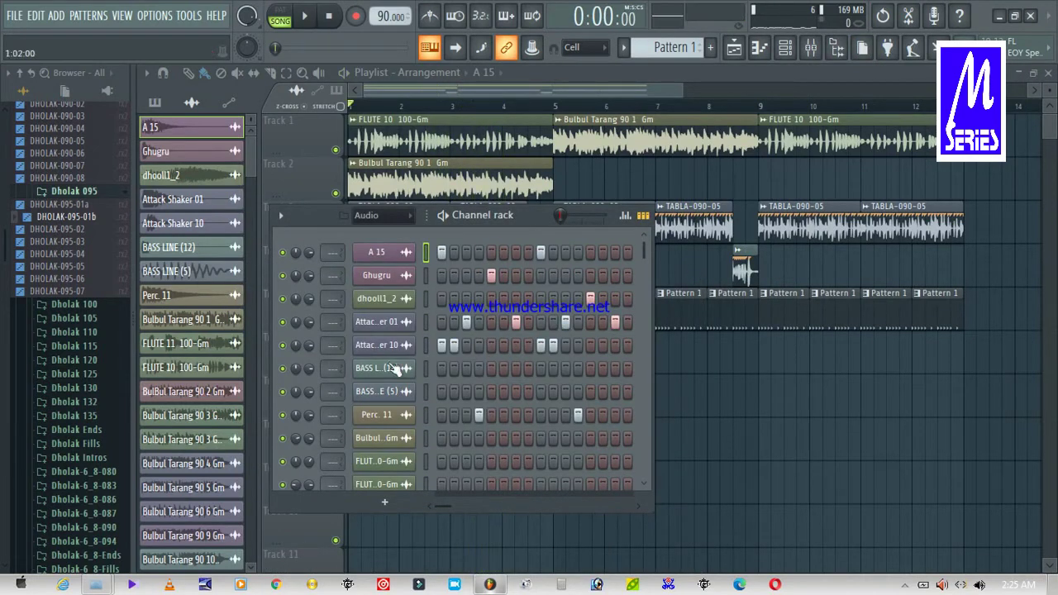
Pan the Ghugru hit on step 5 to the left and check it in playback
left_click(389, 280)
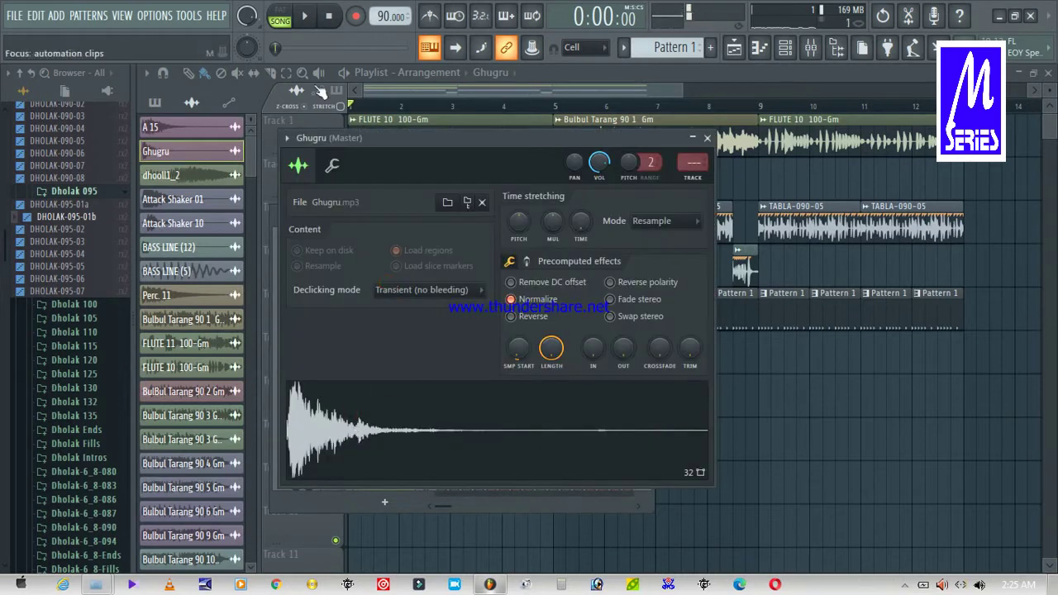
left_click(291, 140)
left_click(320, 163)
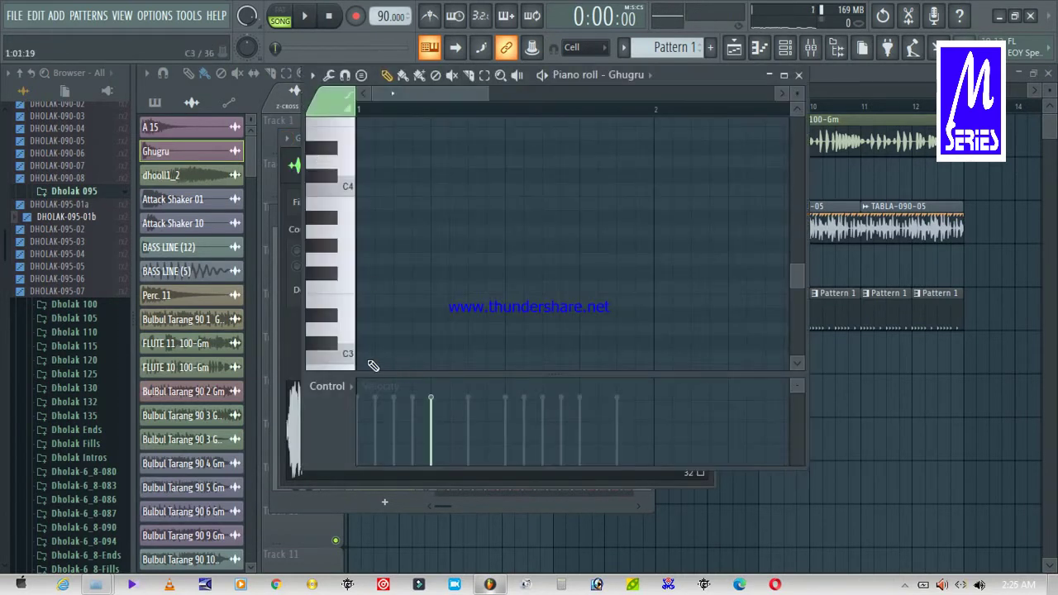
left_click(330, 386)
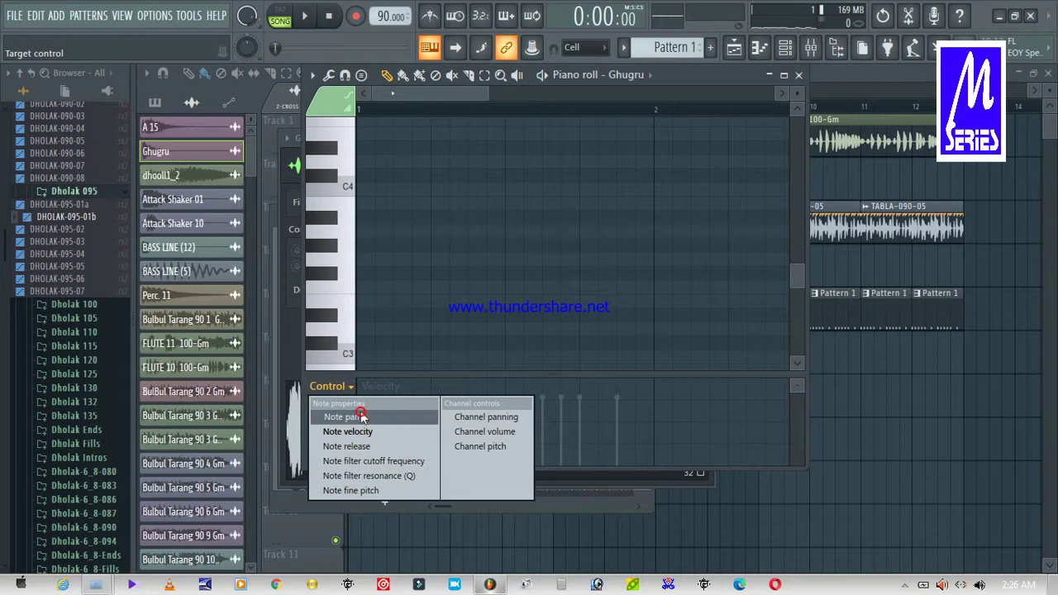
left_click(360, 415)
key("space")
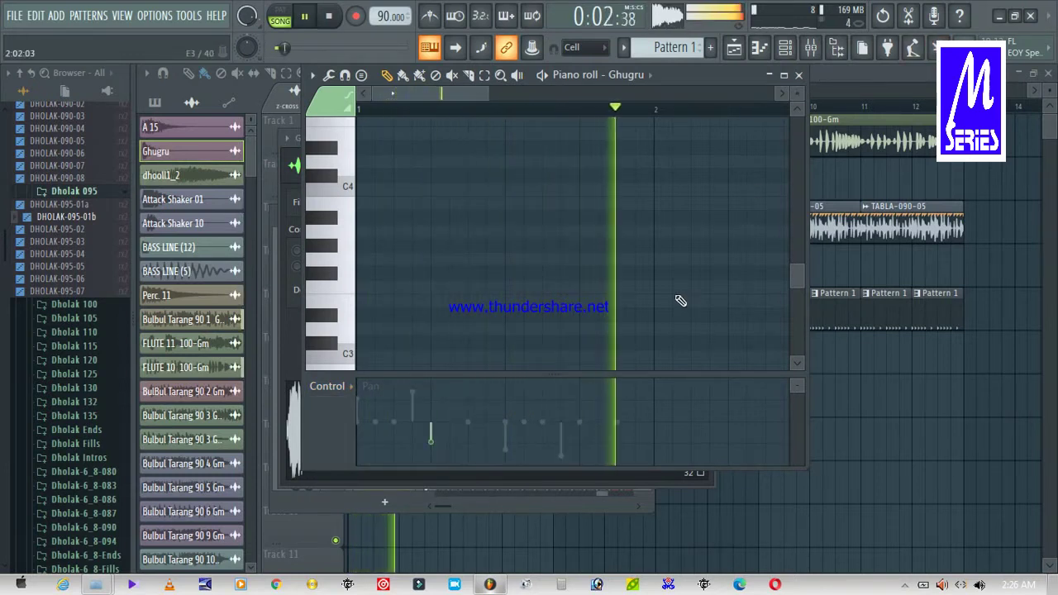
left_click(799, 75)
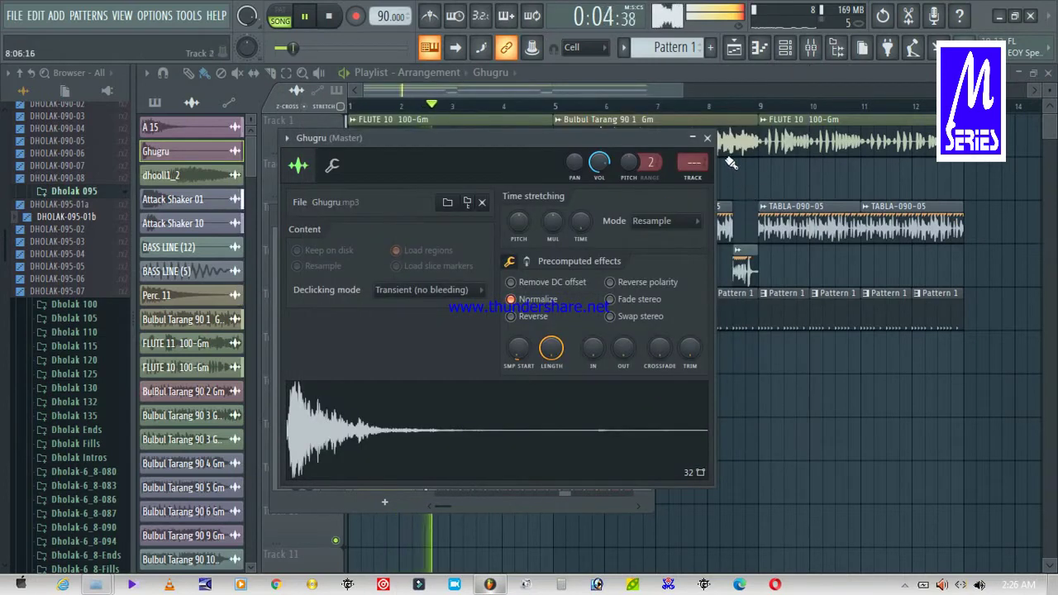
left_click(707, 138)
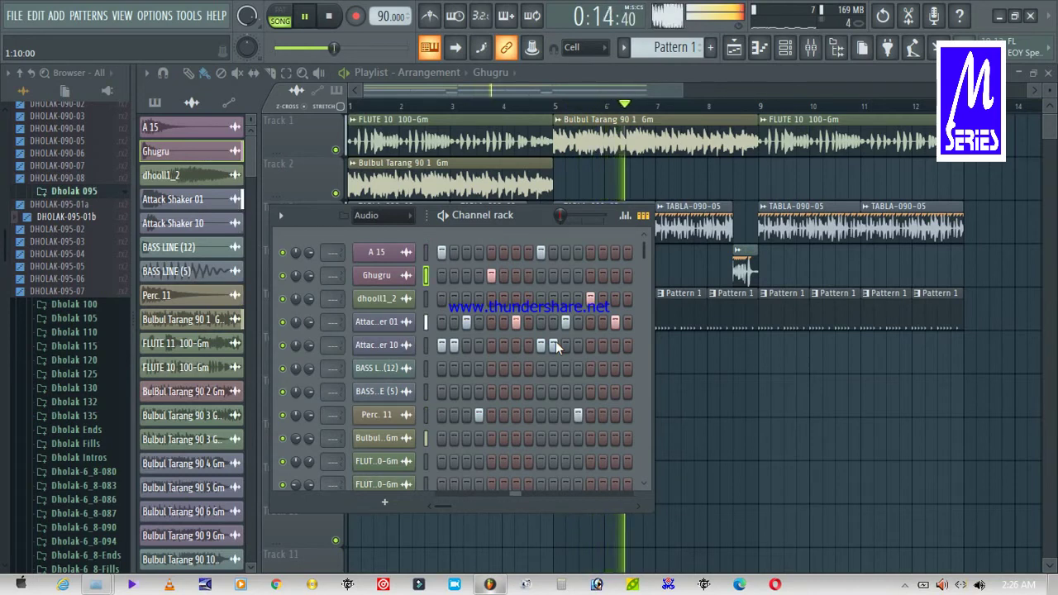
Pan the Attack Shaker 01 hits on steps 3, 7, 11 and 15 about 50% left and start playback
left_click(381, 320)
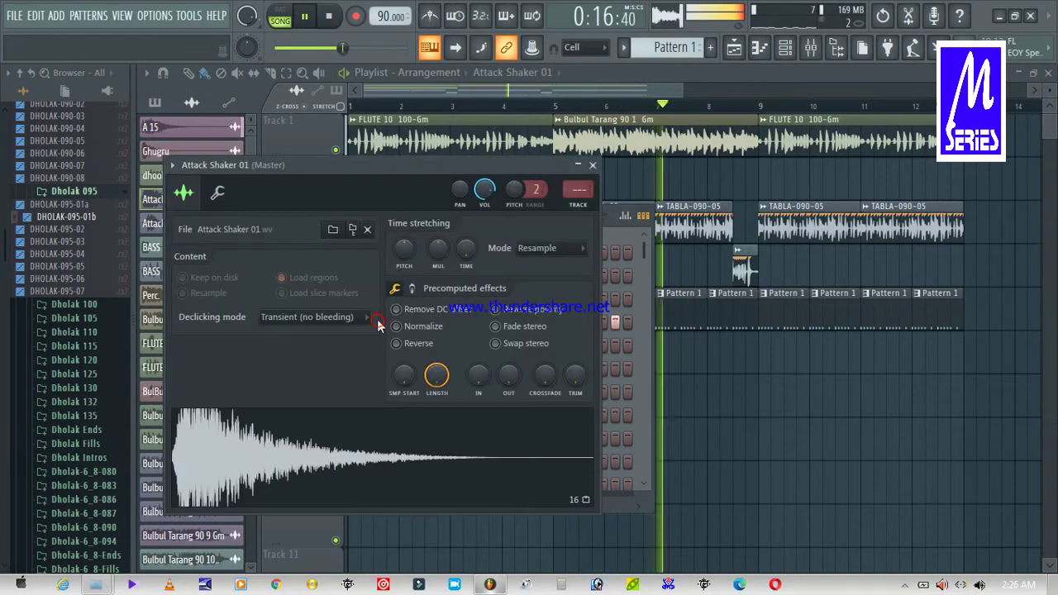
key("space")
left_click(176, 165)
left_click(199, 183)
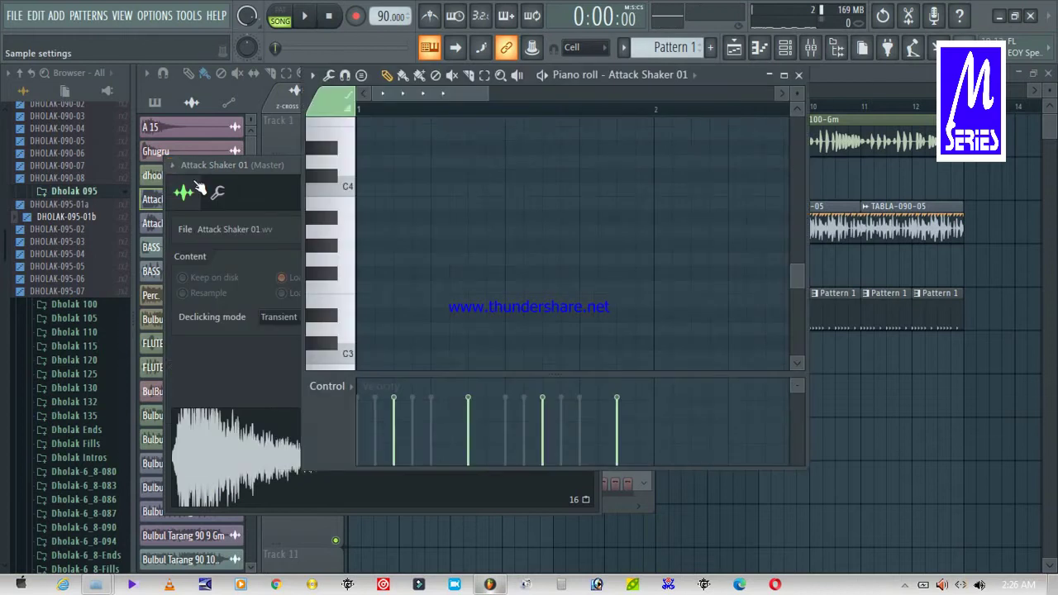
left_click(329, 385)
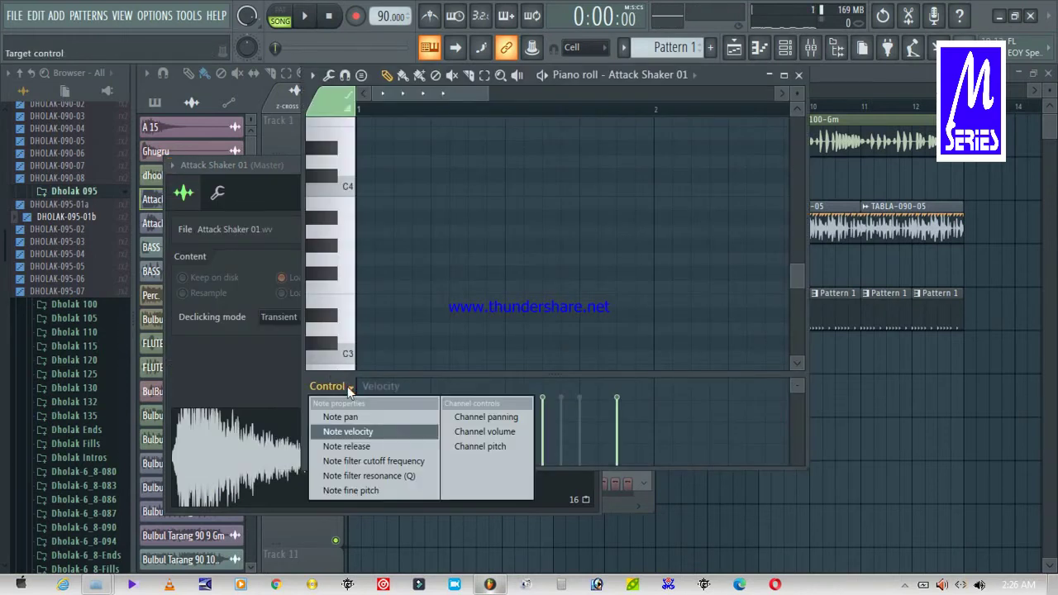
left_click(367, 422)
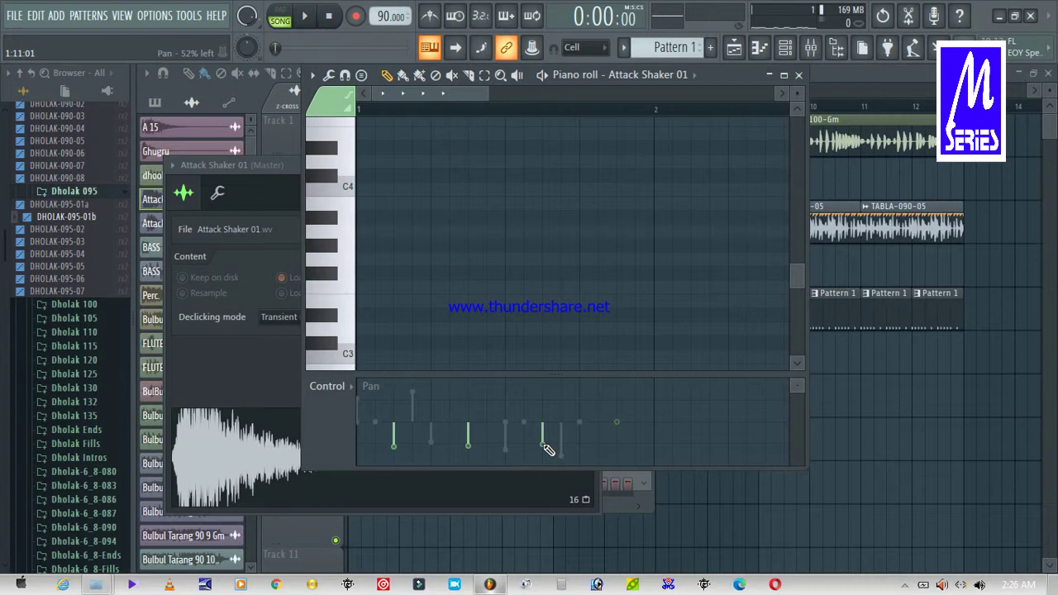
left_click(621, 446)
key("space")
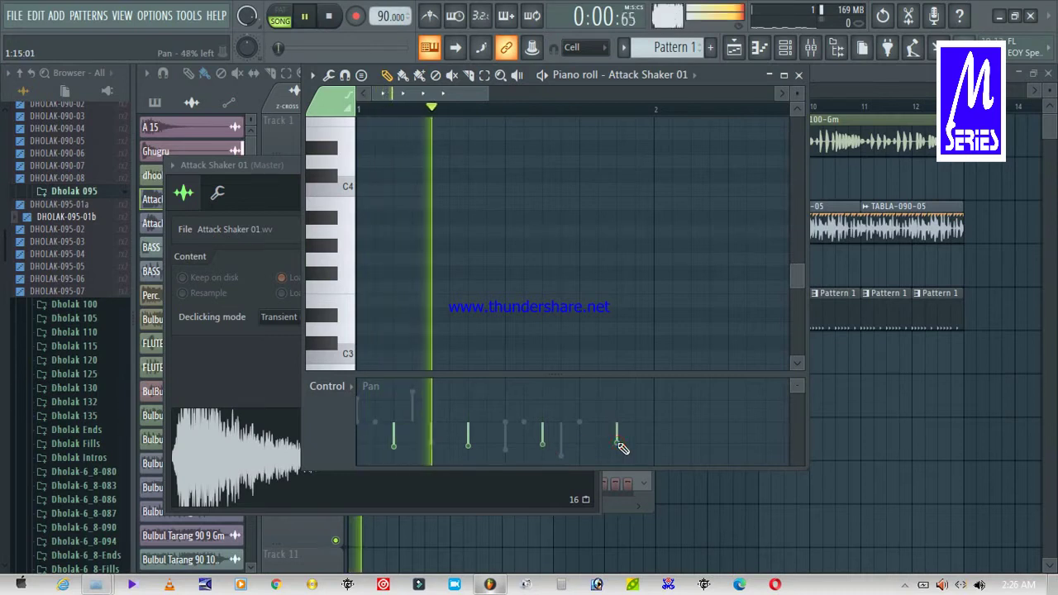
Pan the Attack Shaker 01 hits on steps 3 and 11 100% left and those on steps 7 and 15 100% right, checking in playback
left_click_drag(621, 446, 621, 394)
left_click_drag(472, 437, 467, 374)
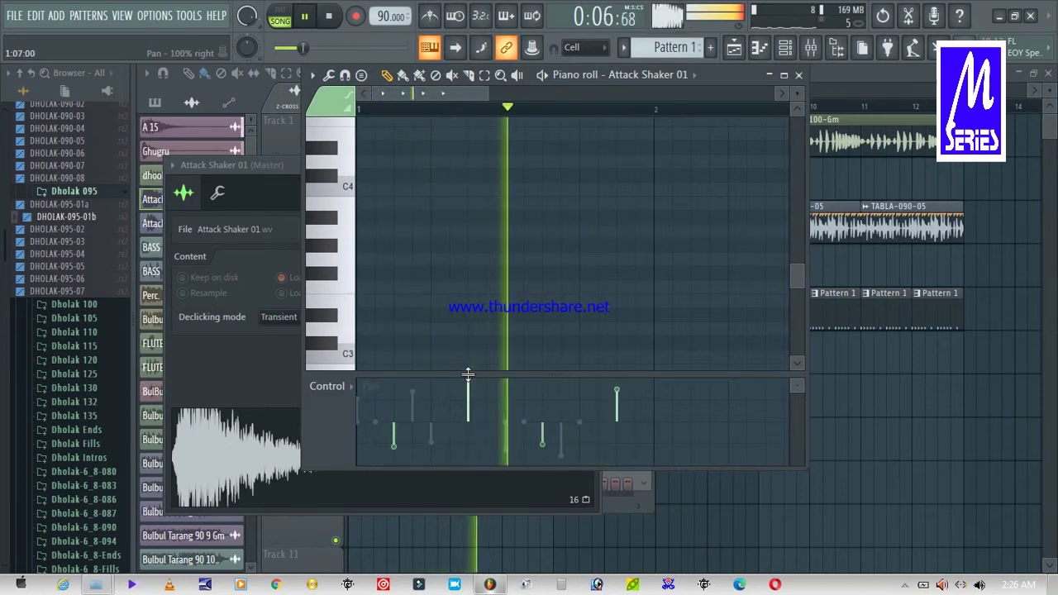
left_click_drag(540, 437, 542, 463)
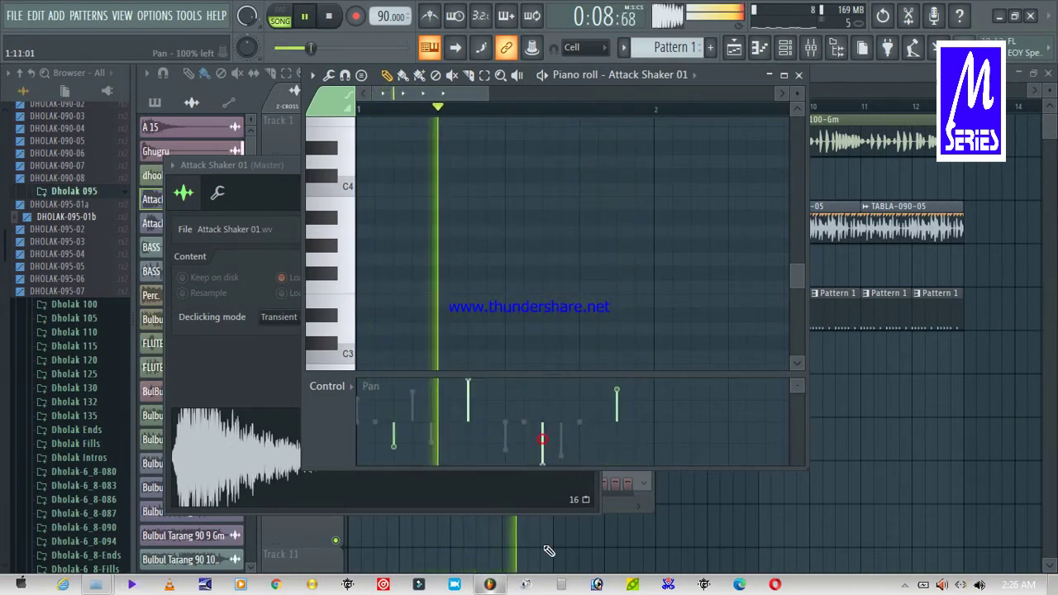
left_click_drag(395, 449, 399, 533)
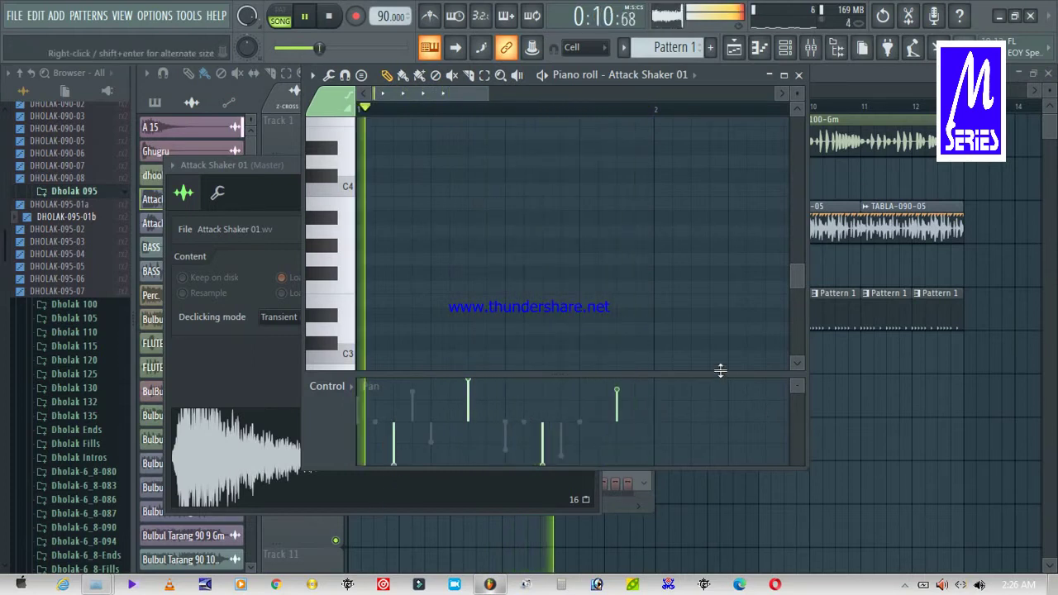
left_click(618, 385)
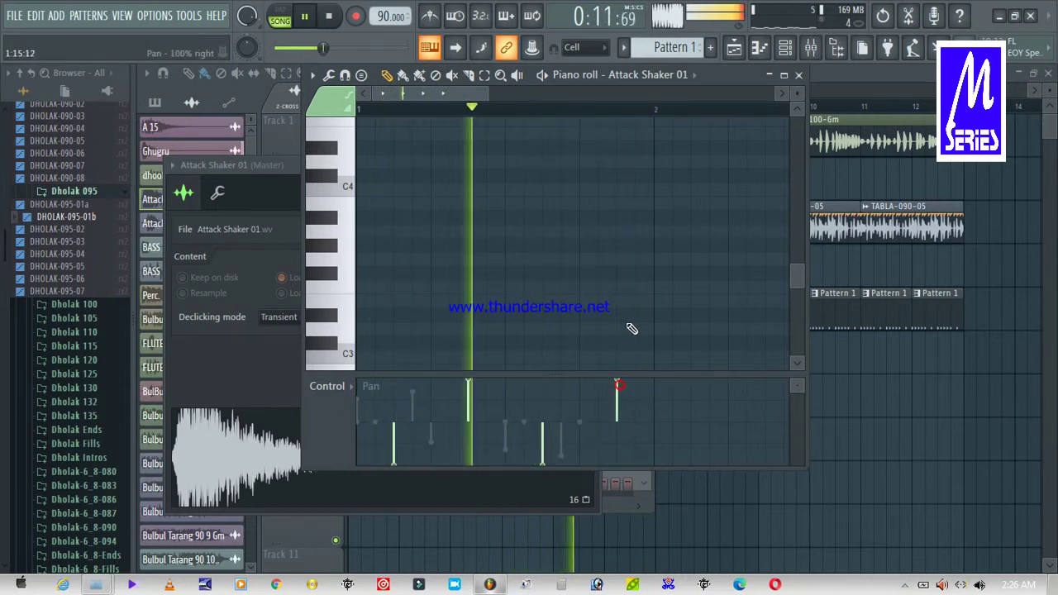
left_click(798, 74)
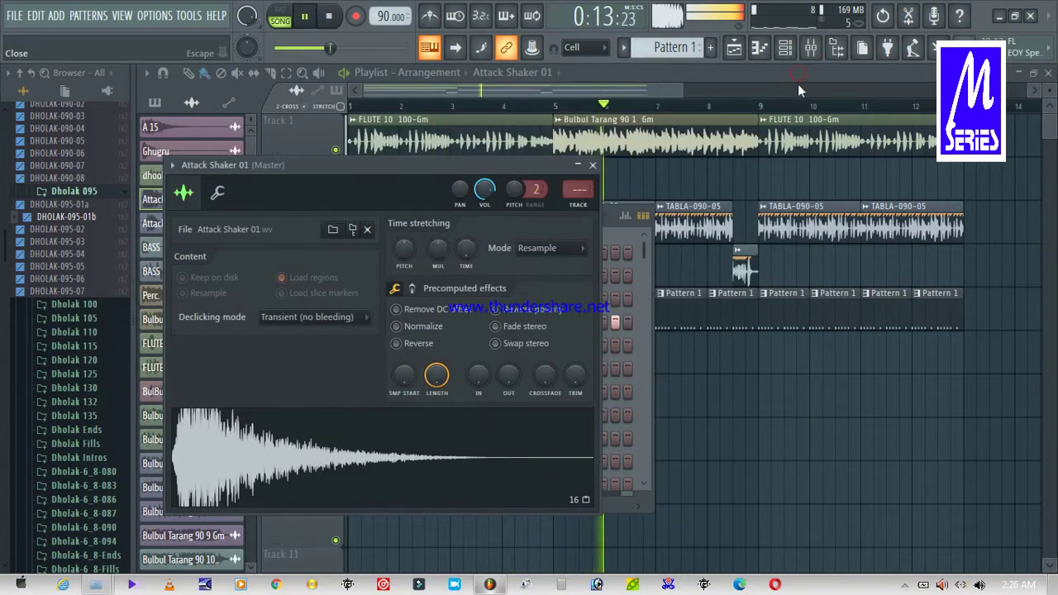
left_click(592, 165)
key("space")
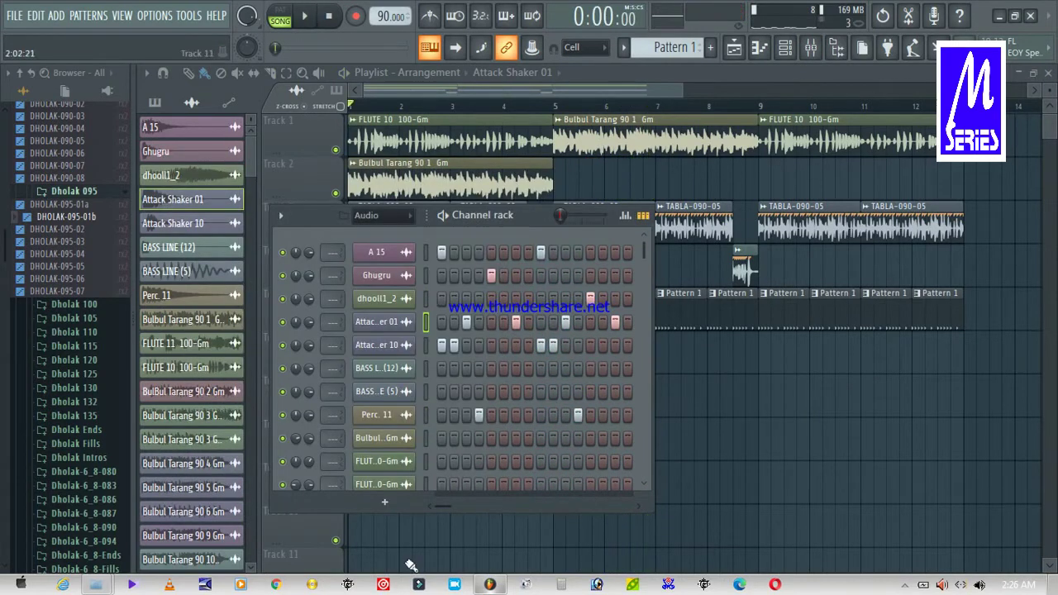
left_click(395, 417)
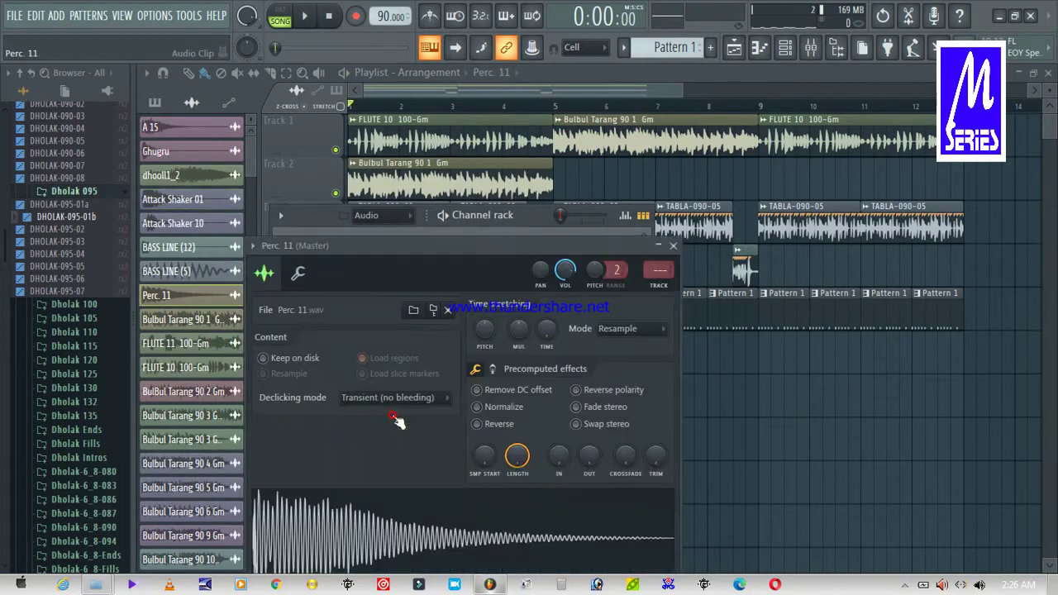
left_click(674, 246)
left_click(380, 252)
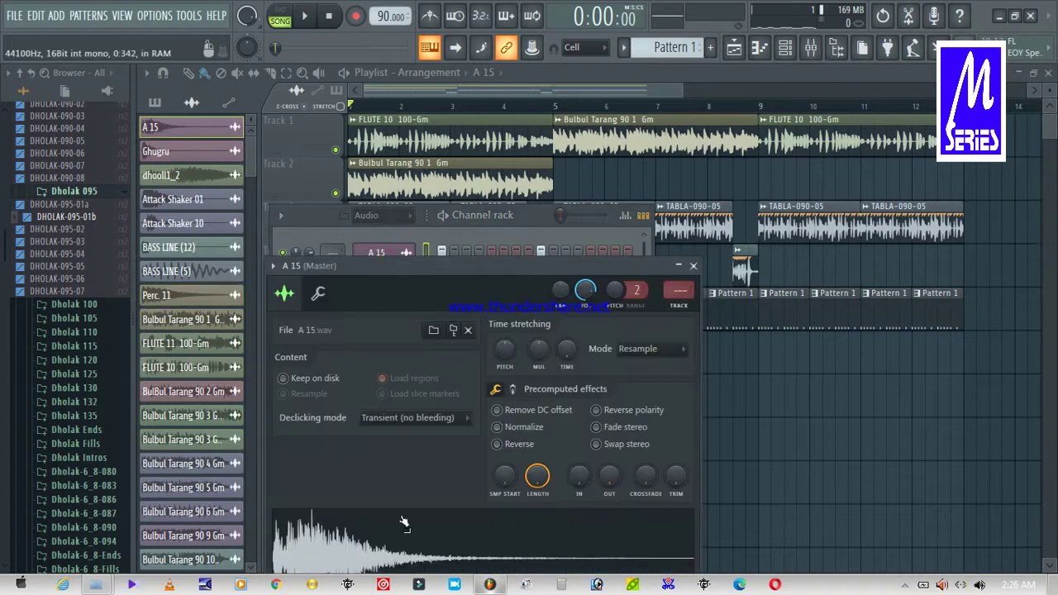
left_click(693, 267)
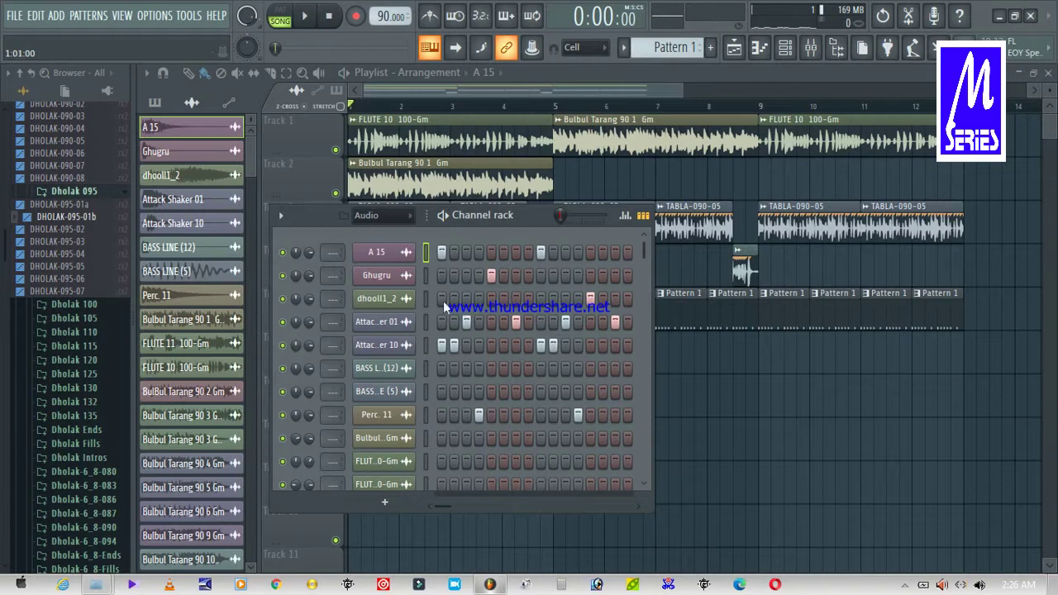
Adjust the sample start of dhooll1_2, show its other precomputed effects and listen to it in playback
left_click(400, 301)
left_click_drag(381, 361, 380, 349)
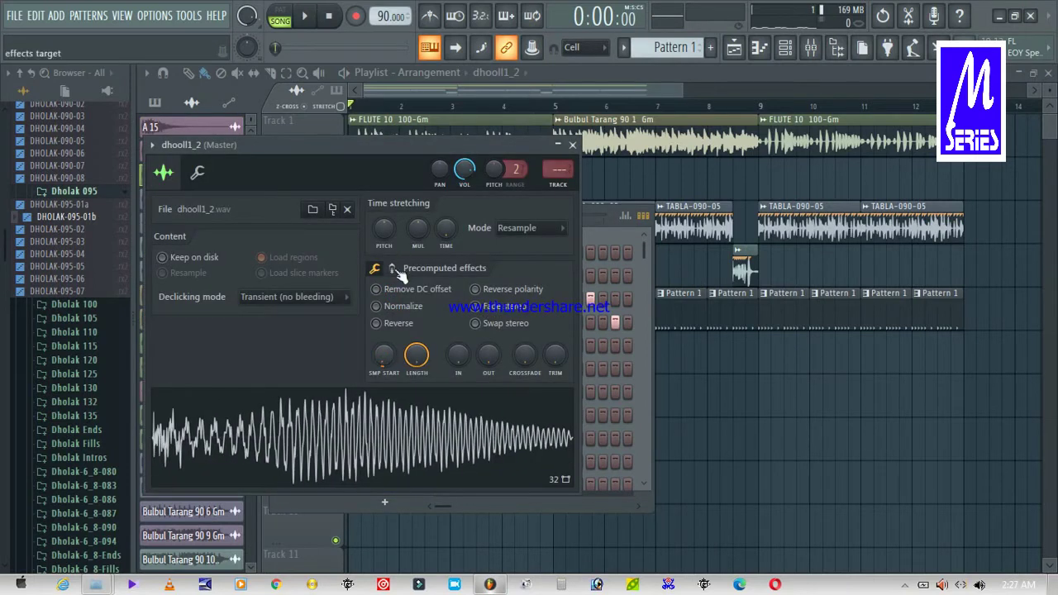
left_click(393, 270)
key("space")
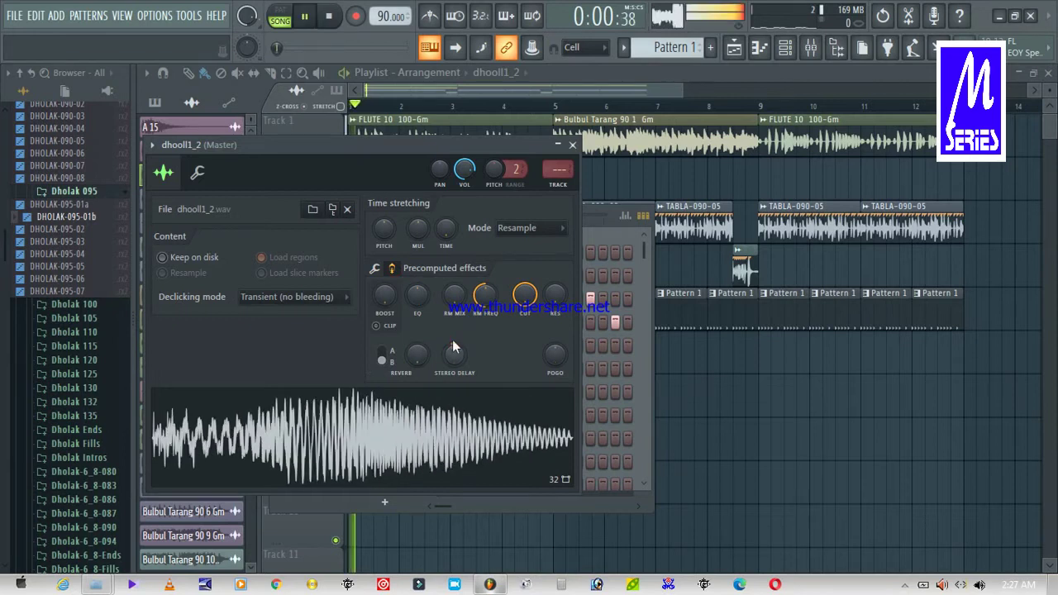
left_click(572, 145)
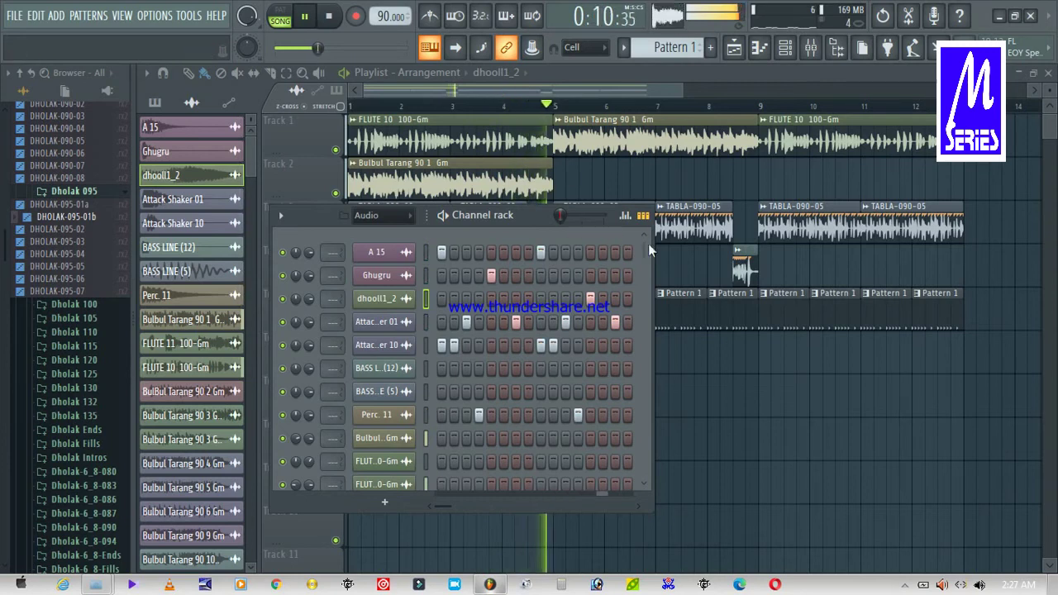
Stop playback, find the Bd 40 sample in the browser and add it as a new channel after Bulbul Tarang 90 6 Gm
left_click_drag(645, 258, 640, 506)
key("space")
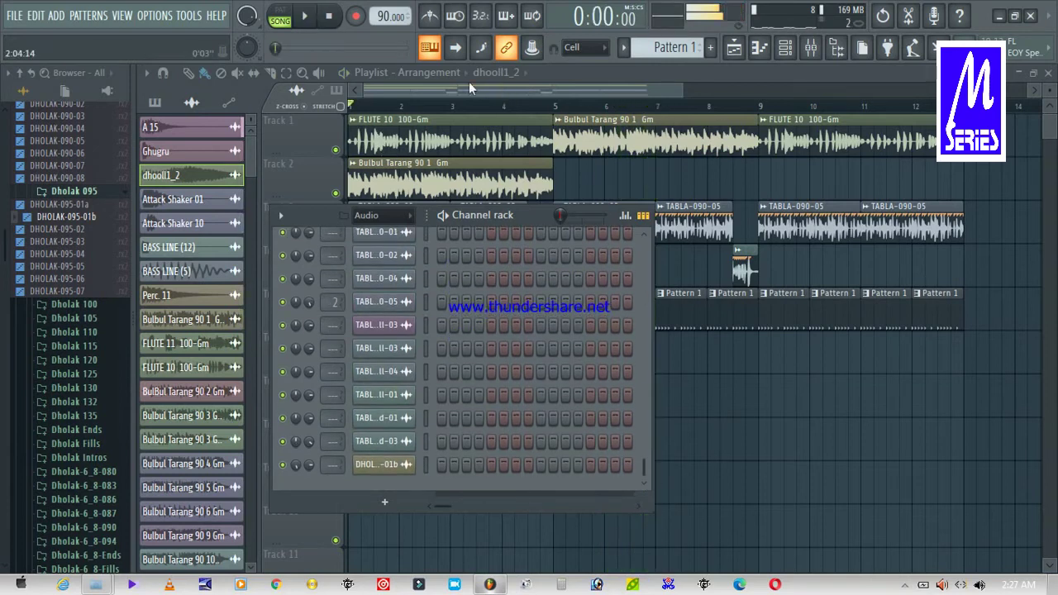
key("F6")
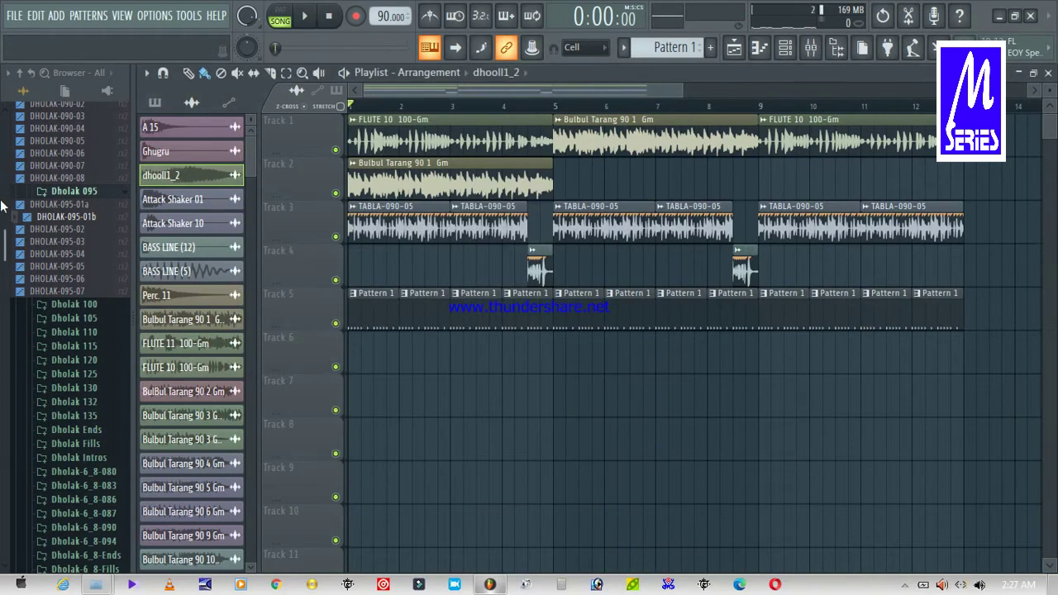
left_click_drag(3, 246, 2, 471)
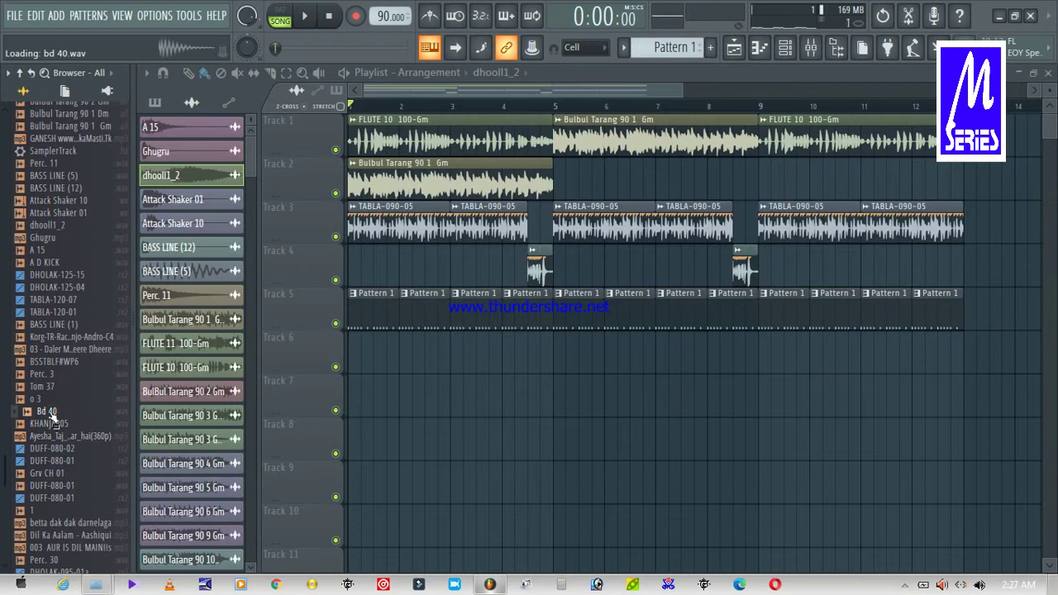
left_click_drag(196, 522, 197, 533)
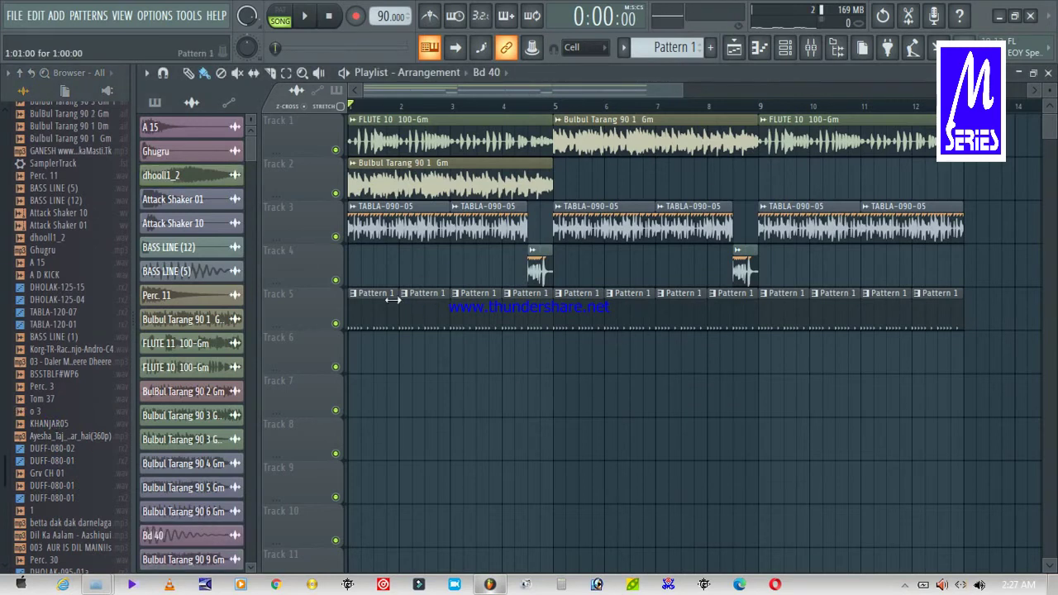
Open Pattern 1 in the channel rack and close the A 15 piano roll
double_click(370, 310)
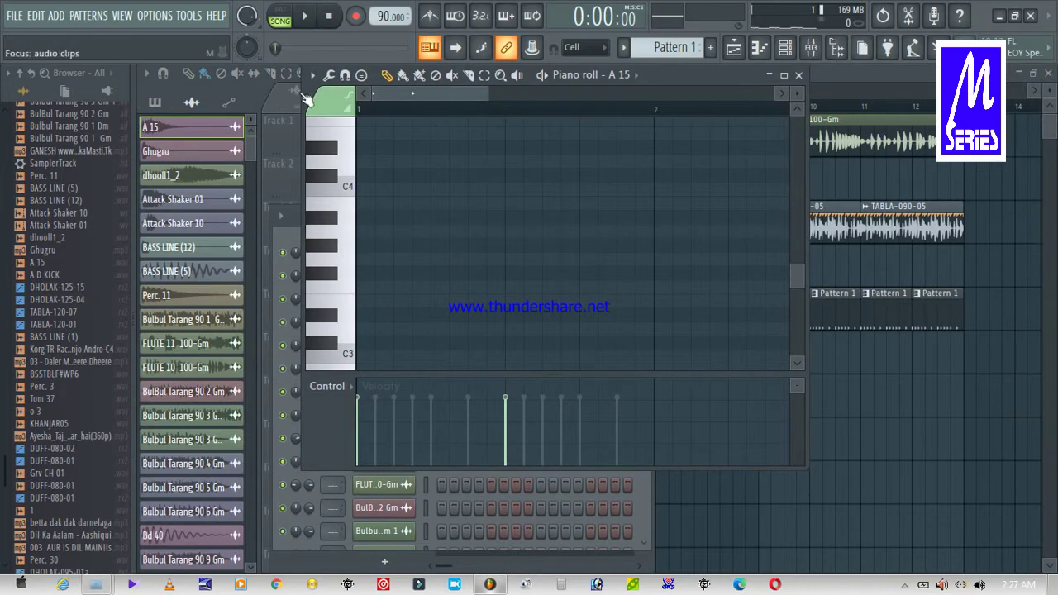
left_click(295, 216)
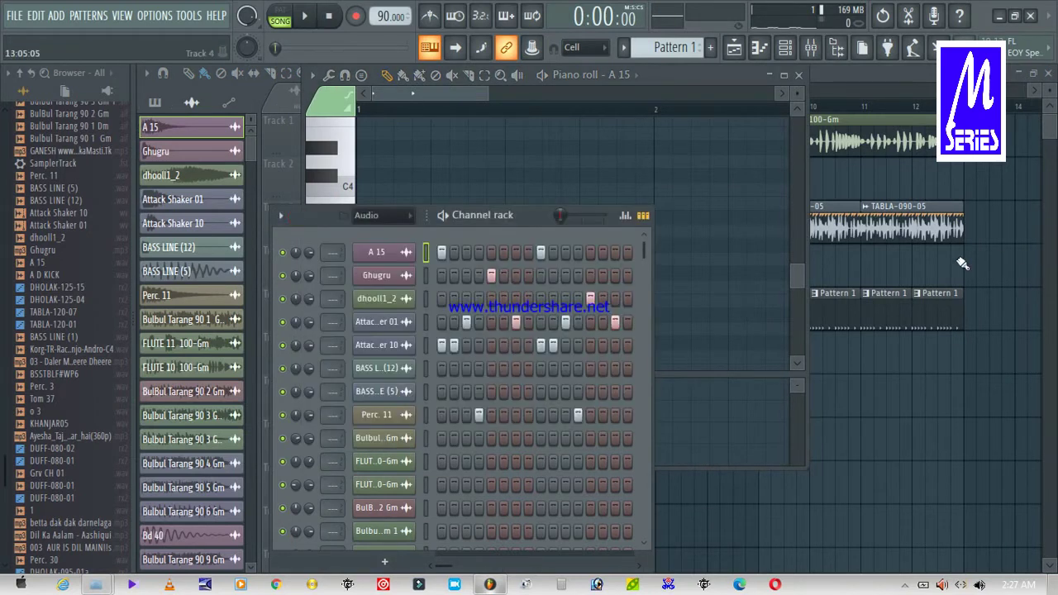
left_click(845, 316)
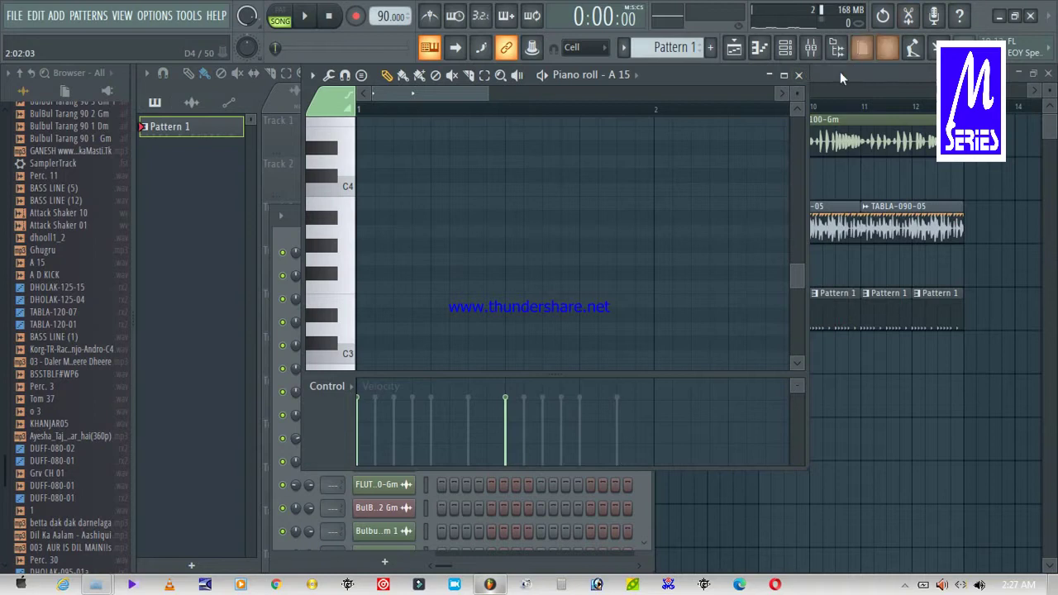
left_click(798, 75)
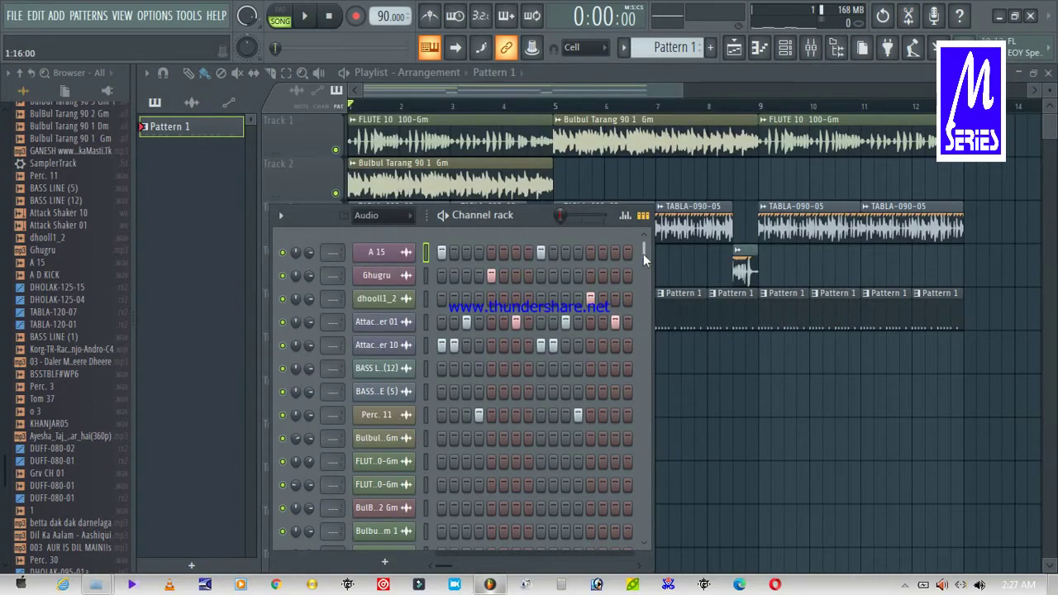
Program Bd 40 hits on steps 1 and 9 of Pattern 1, trying and removing an extra hit on step 10 during playback
scroll(643, 253, "down", 1)
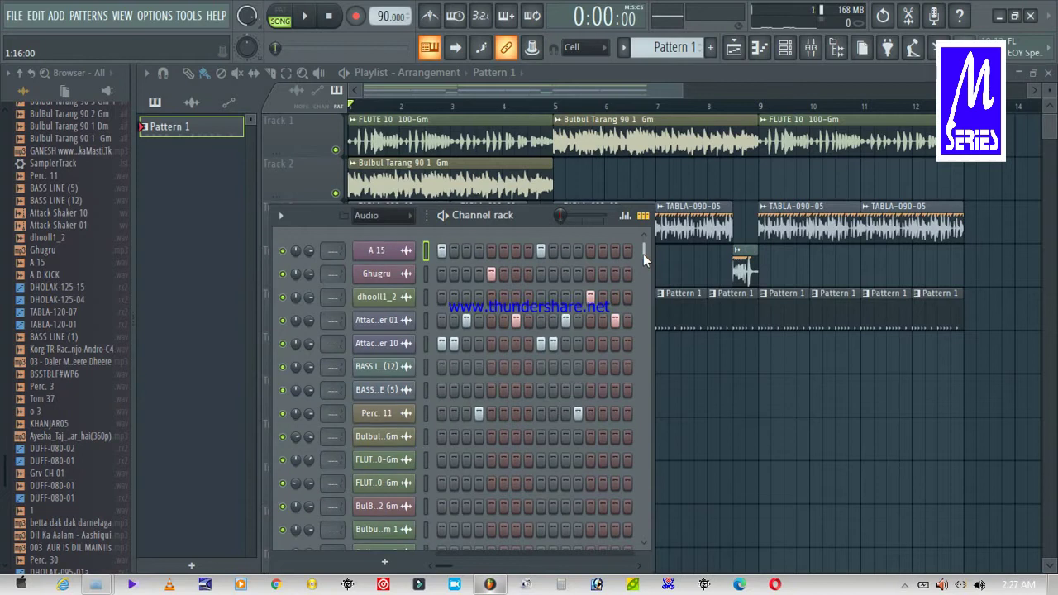
left_click_drag(643, 254, 636, 414)
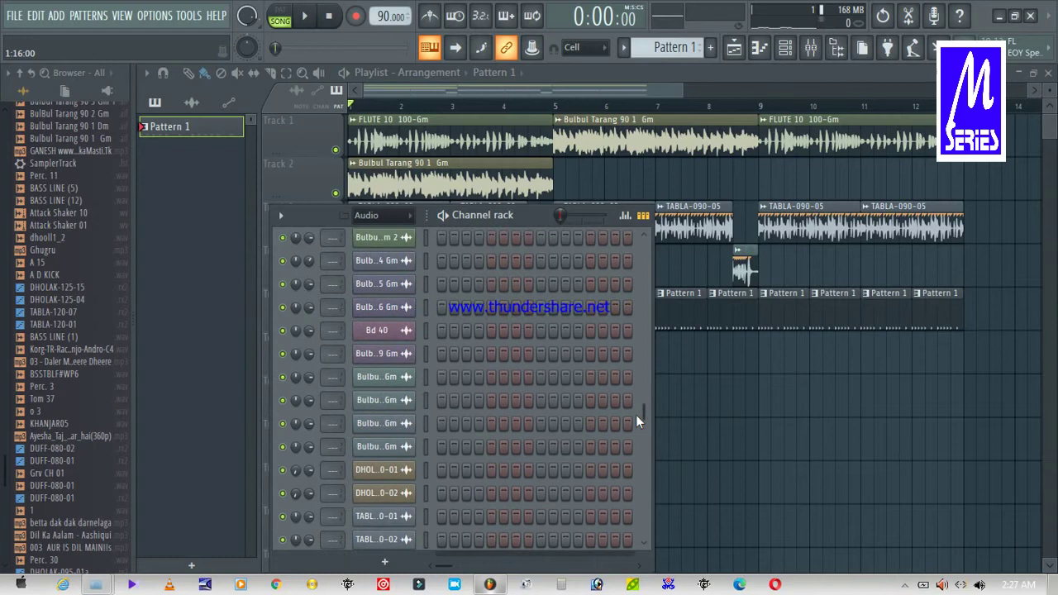
left_click(446, 330)
key("space")
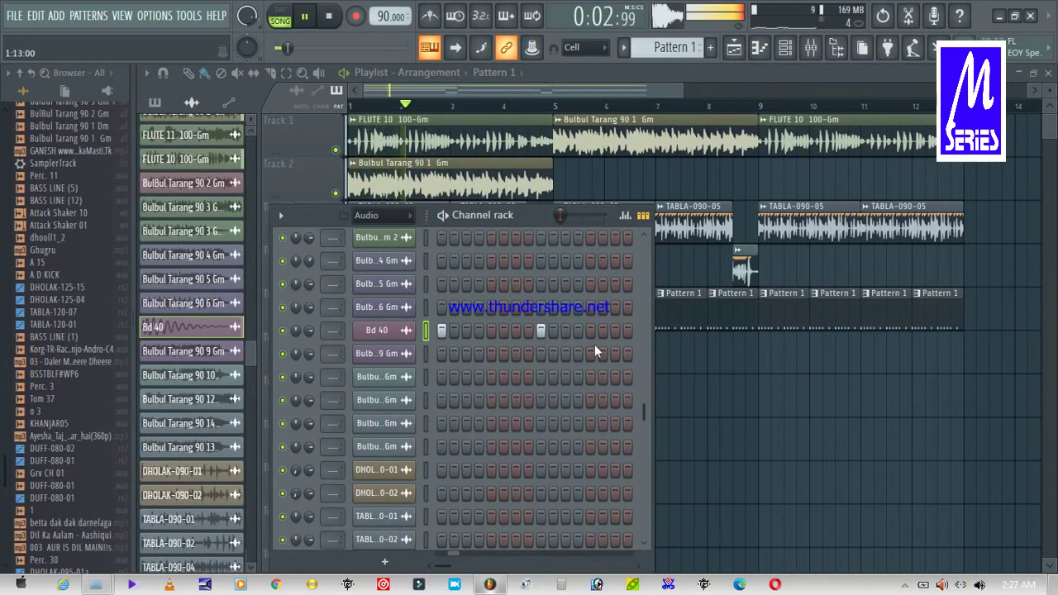
left_click(555, 332)
left_click(554, 332)
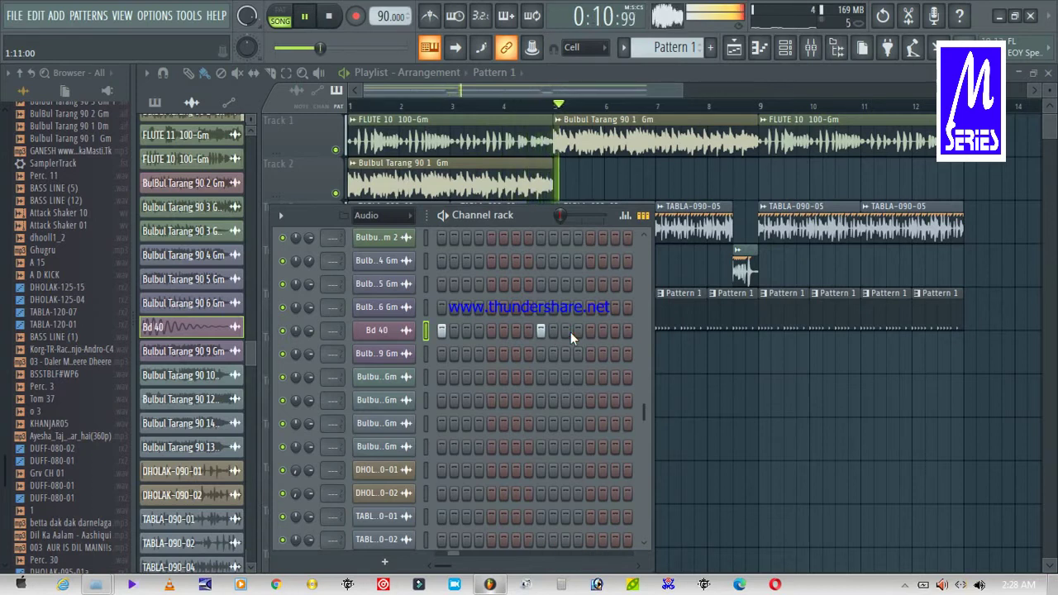
Add Bd 40 hits on steps 7 and 15 of Pattern 1 and close the channel rack
left_click(515, 331)
left_click(613, 331)
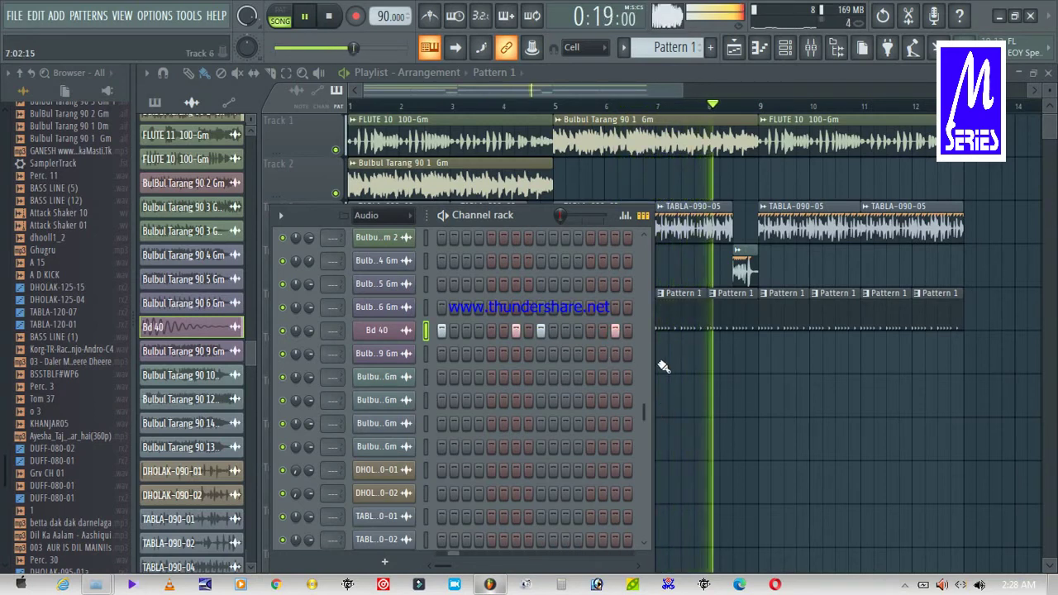
left_click(505, 88)
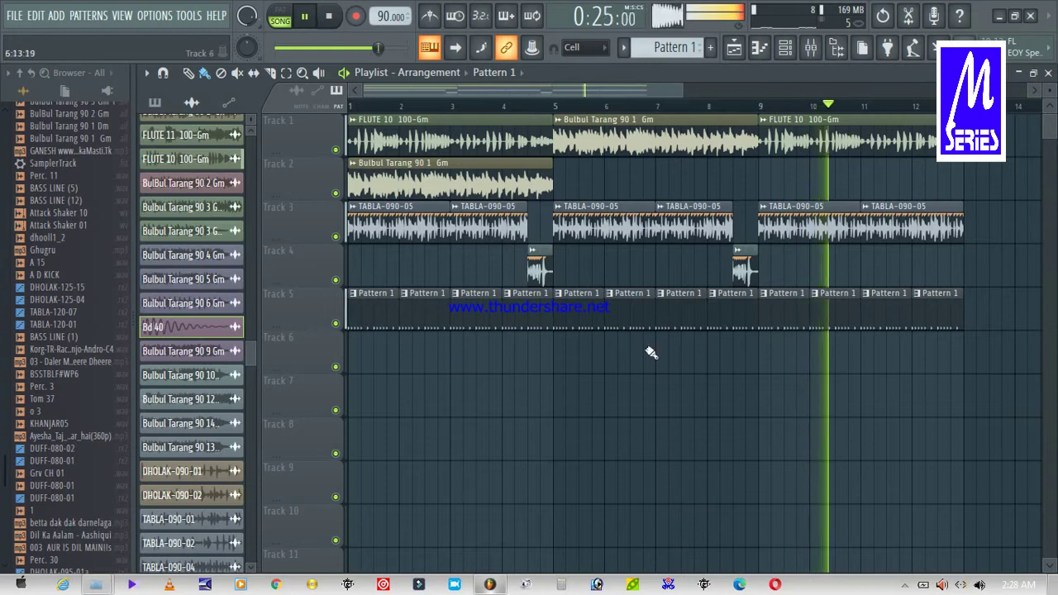
Mute tracks 1 and 2 during playback, and briefly mute and restore Track 3 to compare the percussion
left_click(335, 150)
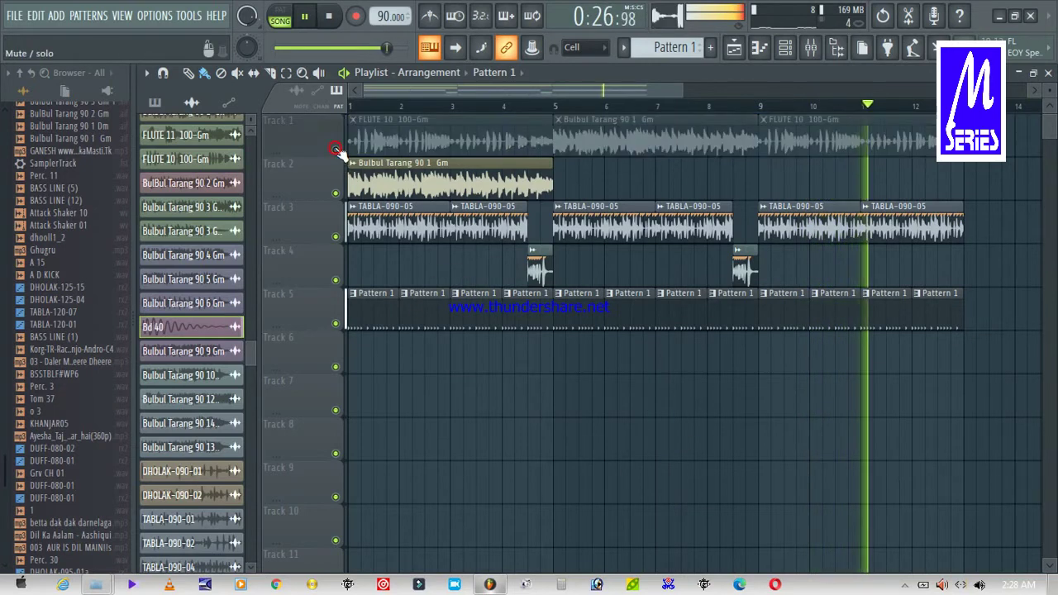
left_click(337, 193)
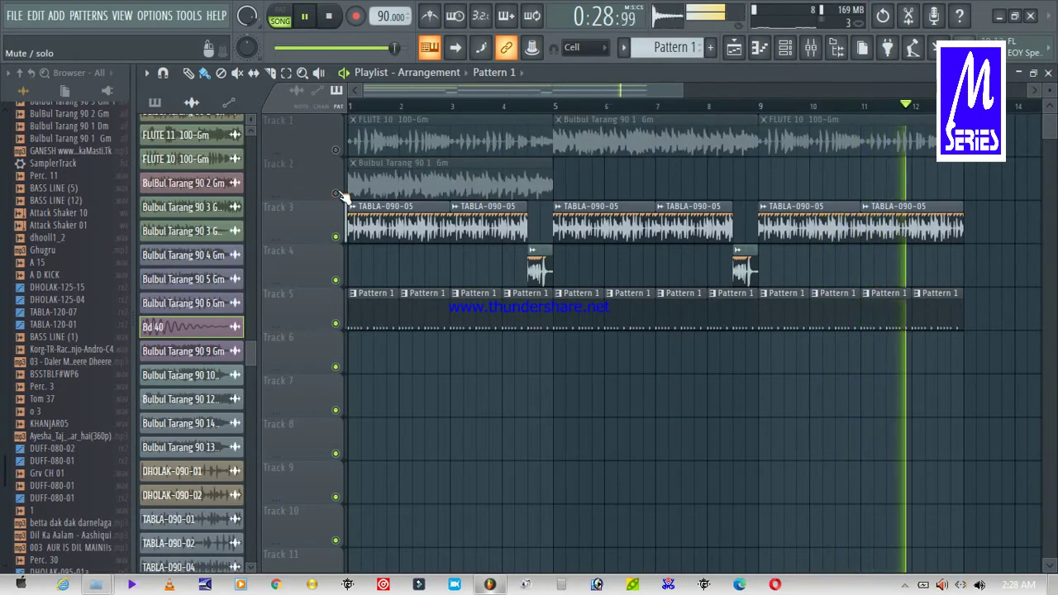
left_click(337, 237)
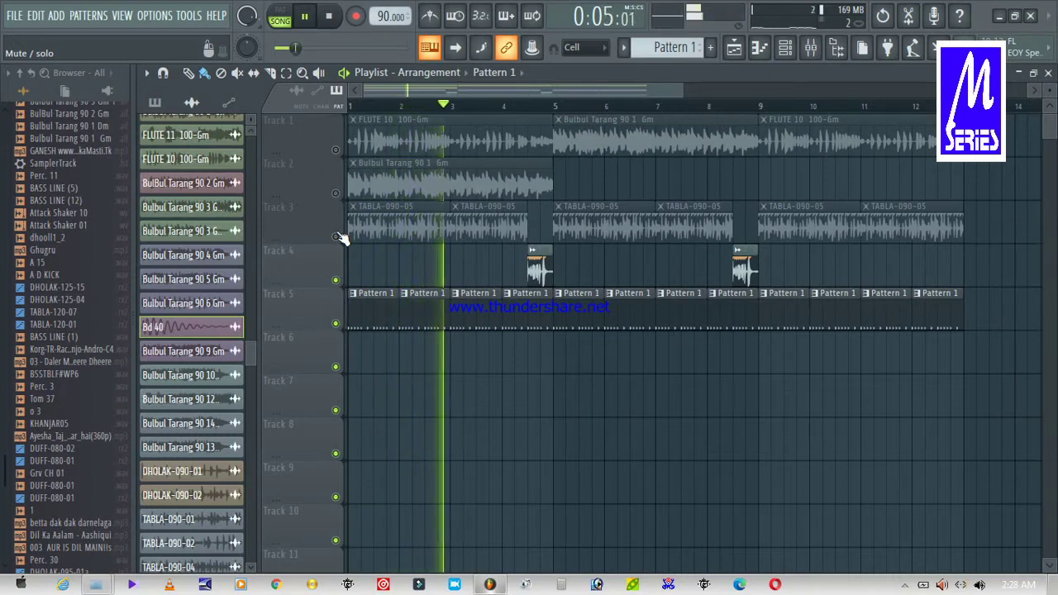
left_click(336, 236)
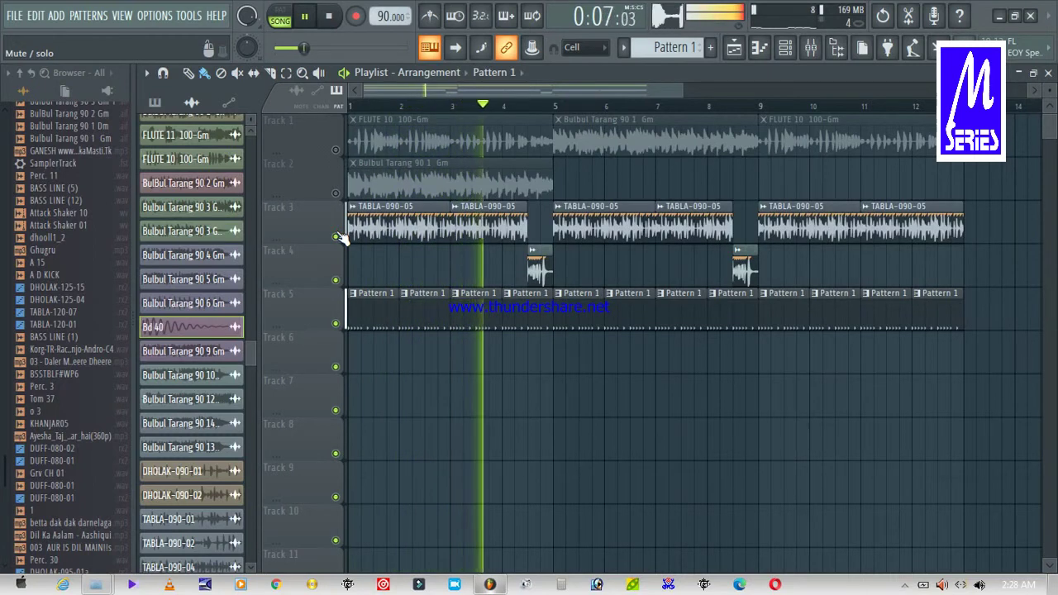
Inspect the volume options of the TABLA-090-05 sample and close its channel settings
left_click(376, 223)
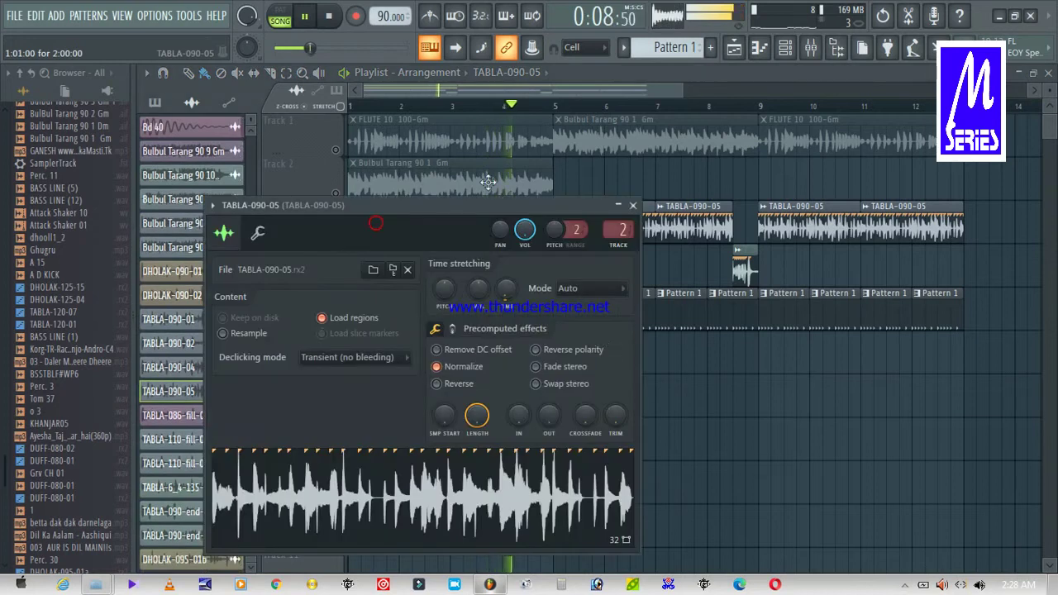
right_click(518, 230)
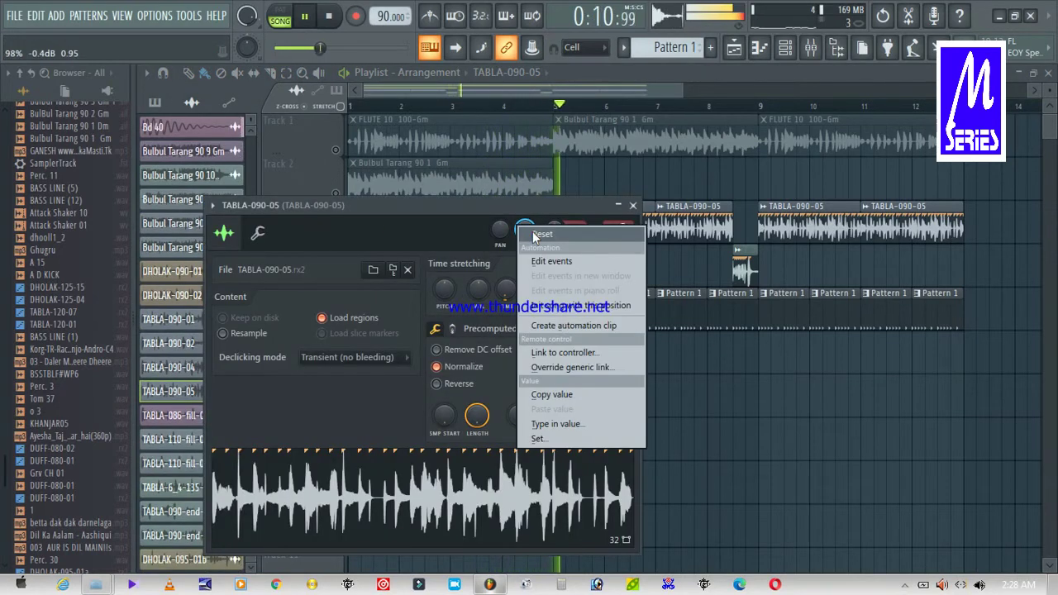
left_click(632, 205)
left_click(632, 205)
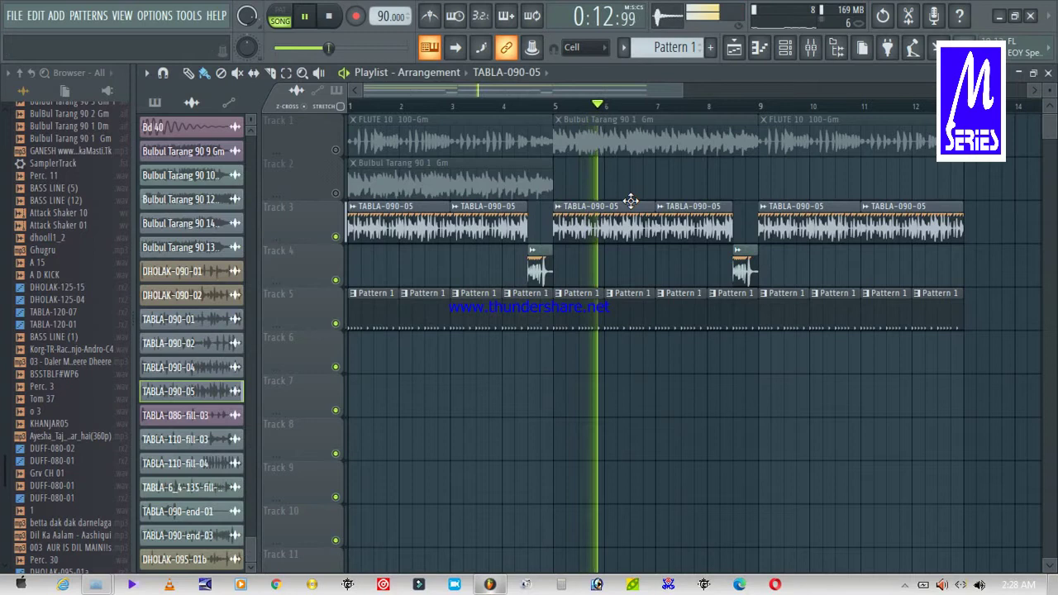
Listen to playback from just before the tabla fill in bar 4 and stop it
key("space")
left_click(529, 108)
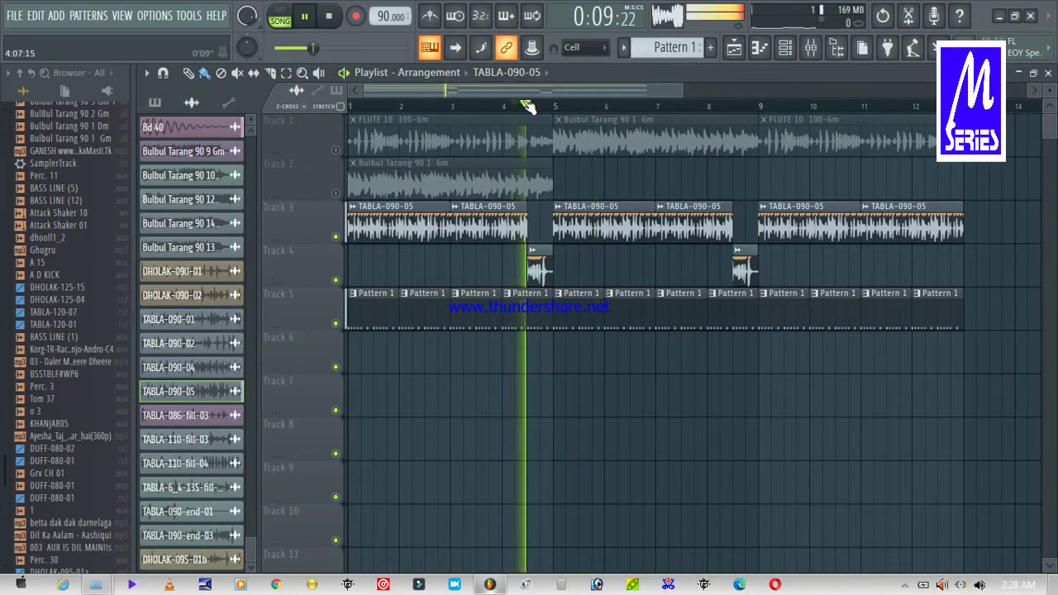
key("space")
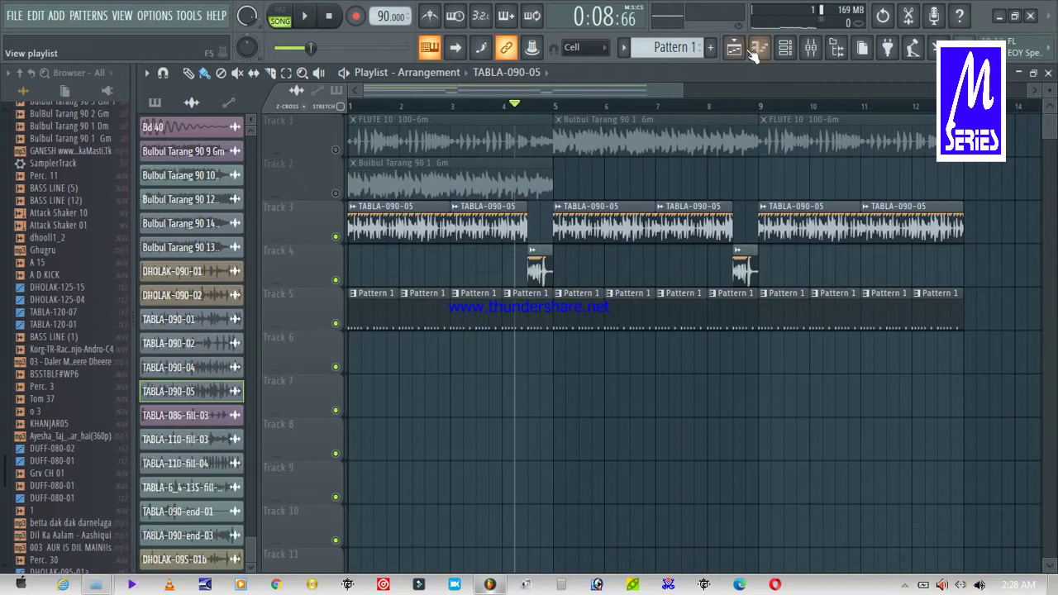
Create Pattern 2 and place a half-bar clip of it on Track 6 beneath the tabla fill in bar 4
left_click(711, 48)
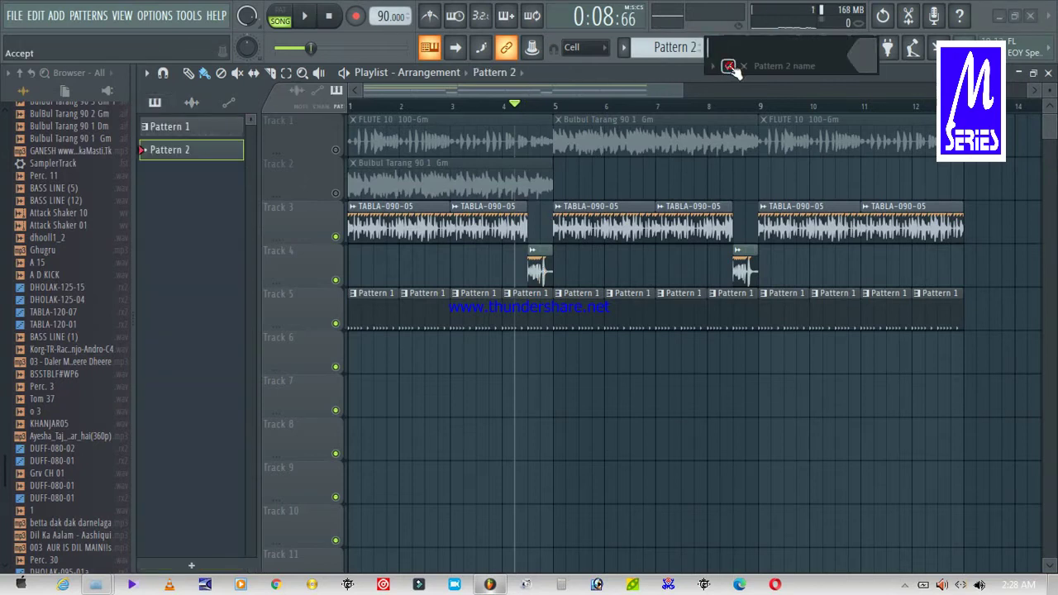
left_click(729, 66)
left_click_drag(219, 157, 545, 355)
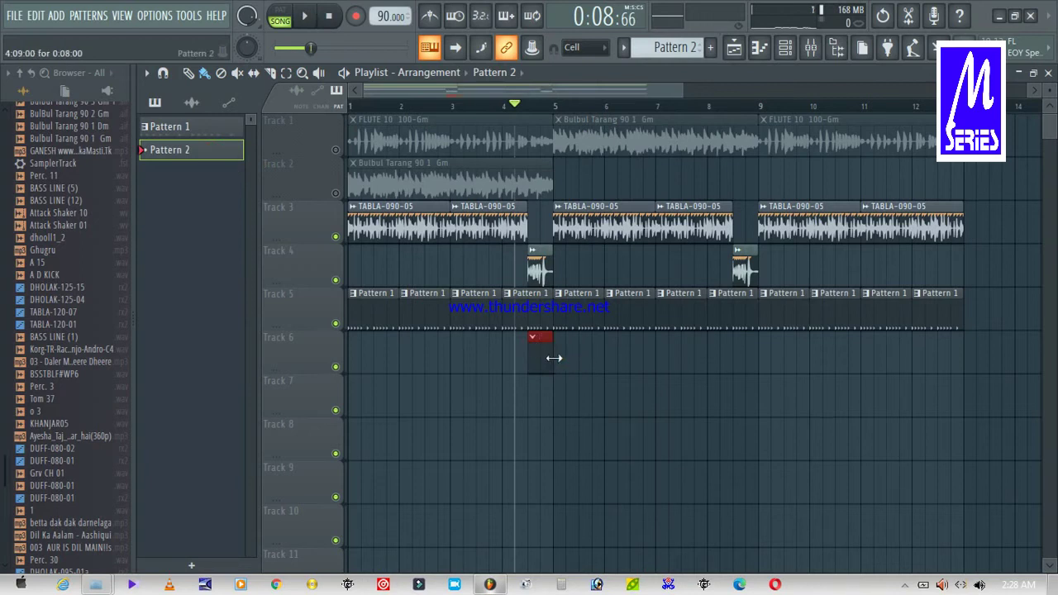
key("space")
key("space")
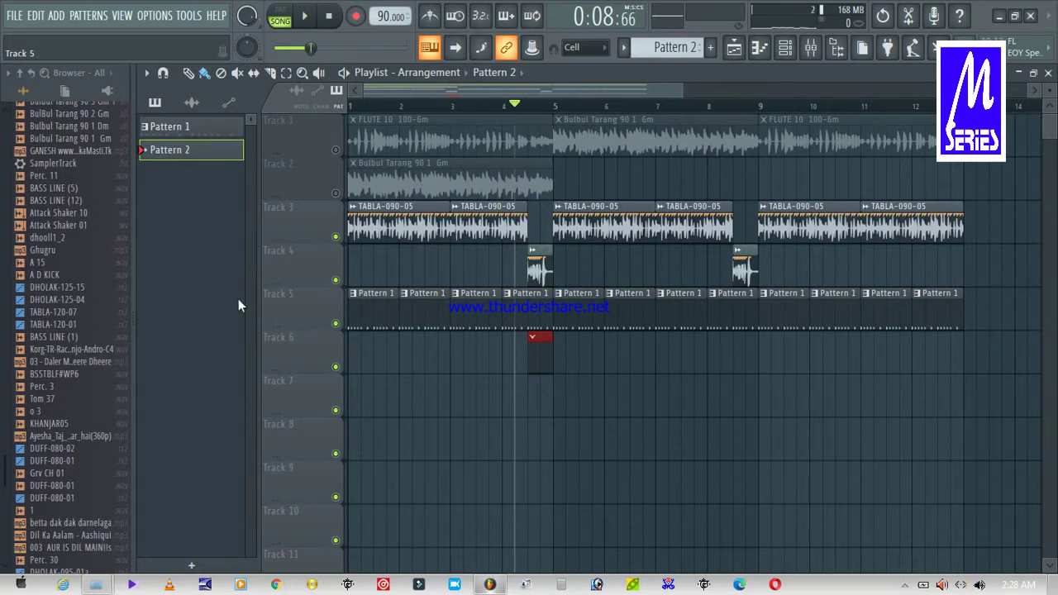
Add the Tom 37 sample from the browser as a new channel and bring it into view in the channel rack
left_click_drag(38, 403, 535, 353)
key("F6")
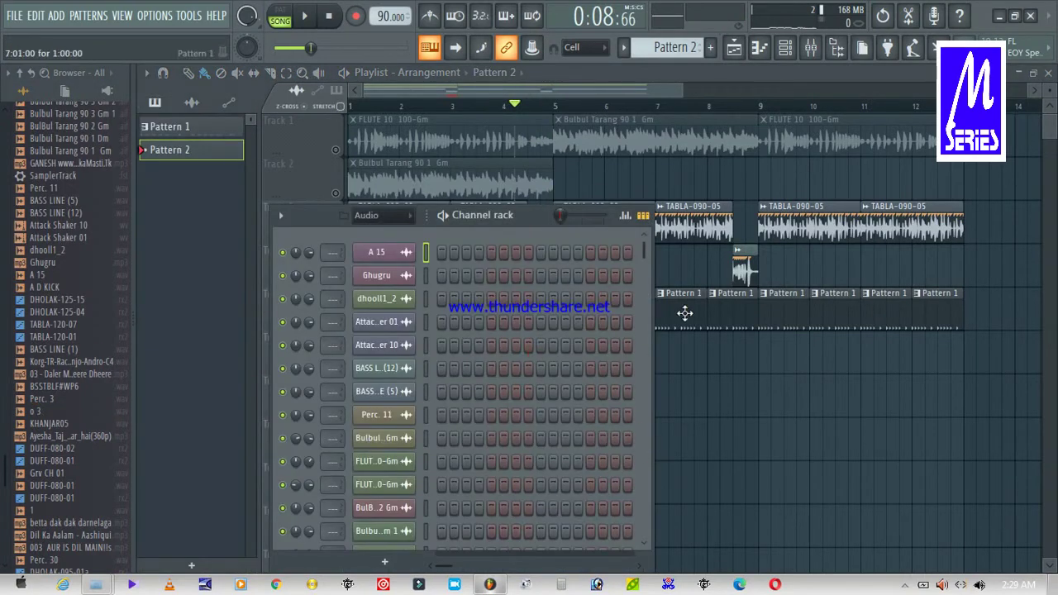
left_click_drag(643, 258, 643, 525)
Program Tom 37 hits on steps 1 to 4 and 6 of Pattern 2, trying steps 5 and 7 during playback
left_click_drag(442, 527, 493, 527)
key("space")
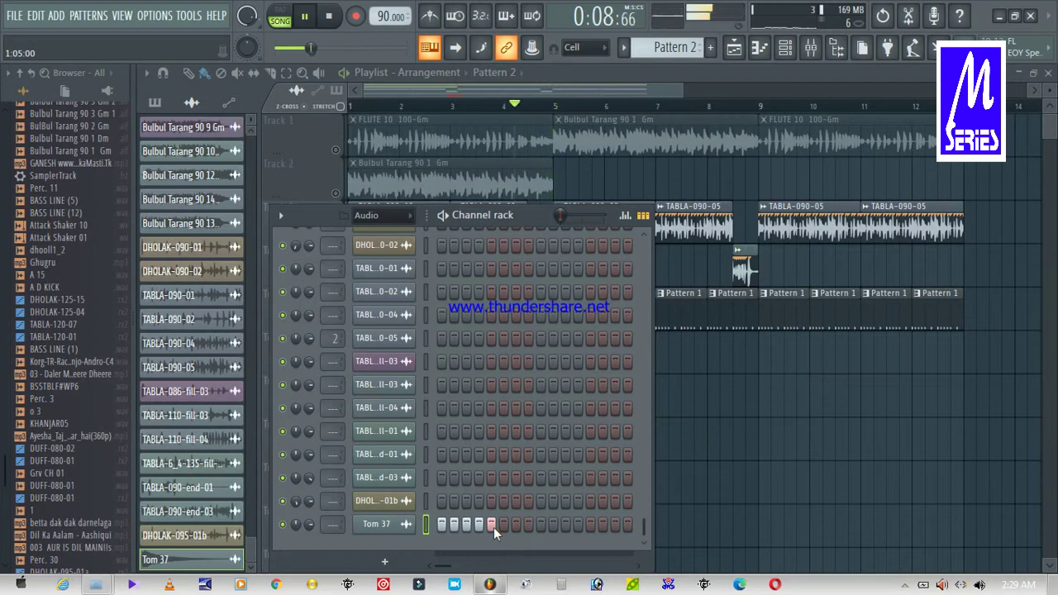
left_click(515, 527)
left_click(514, 525)
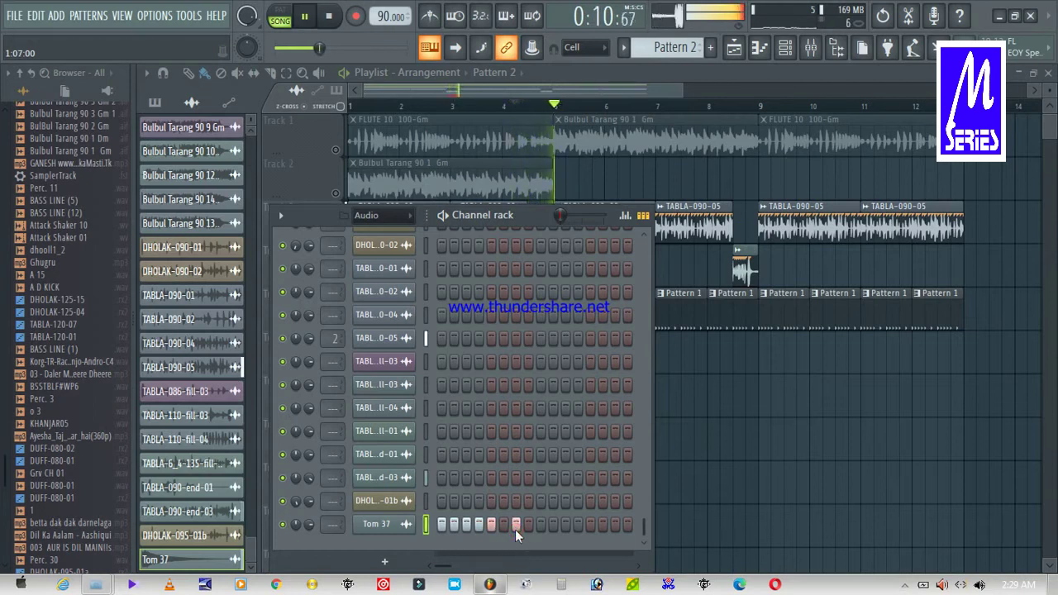
left_click(491, 526)
left_click(503, 525)
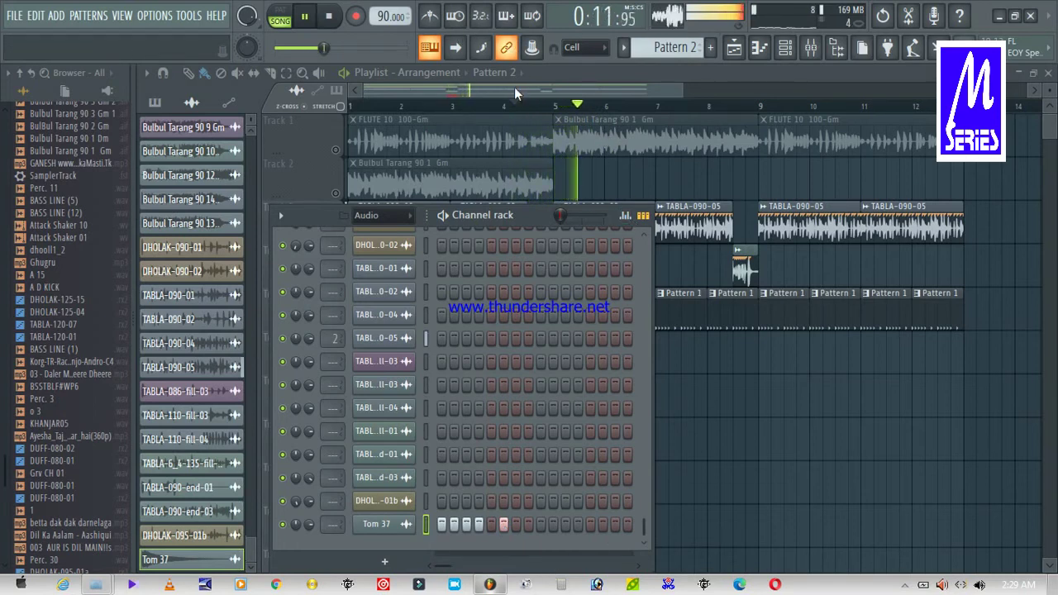
key("space")
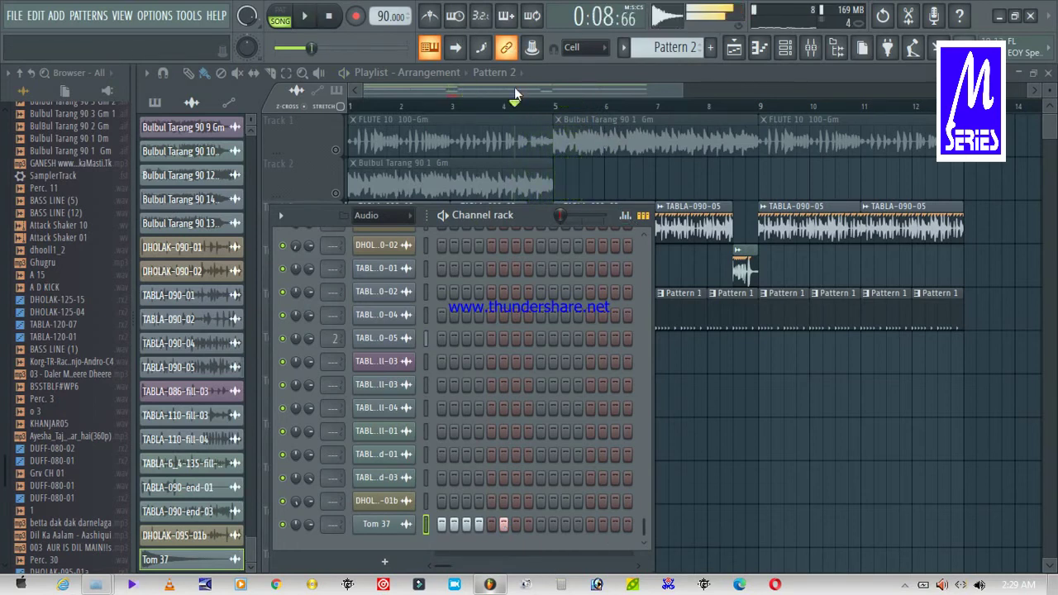
Open the piano roll for Tom 37 and switch its control lane from velocity to note pan
left_click(386, 531)
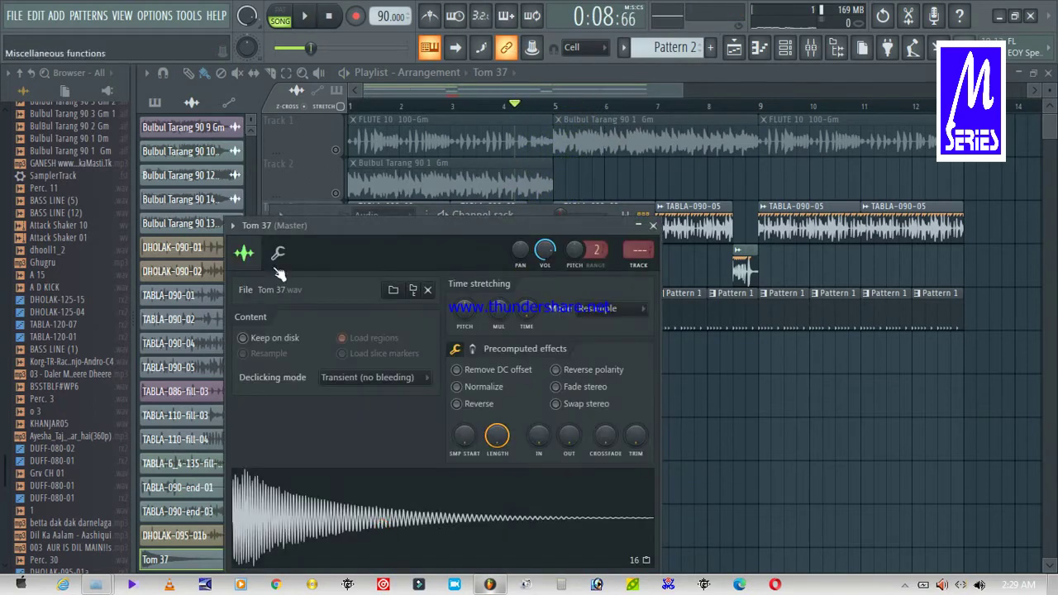
left_click(234, 225)
left_click(257, 241)
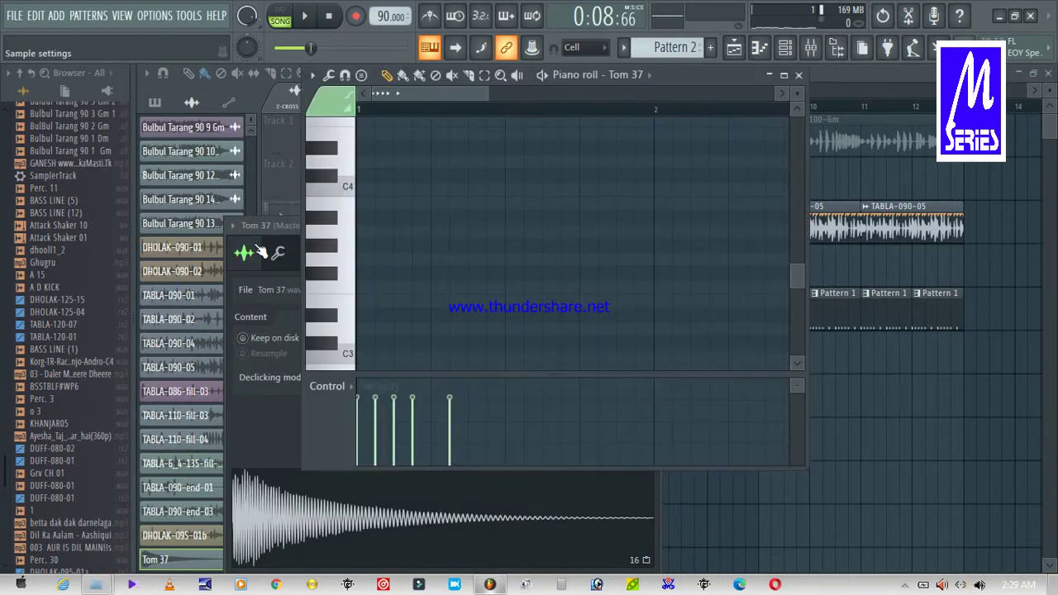
left_click(341, 395)
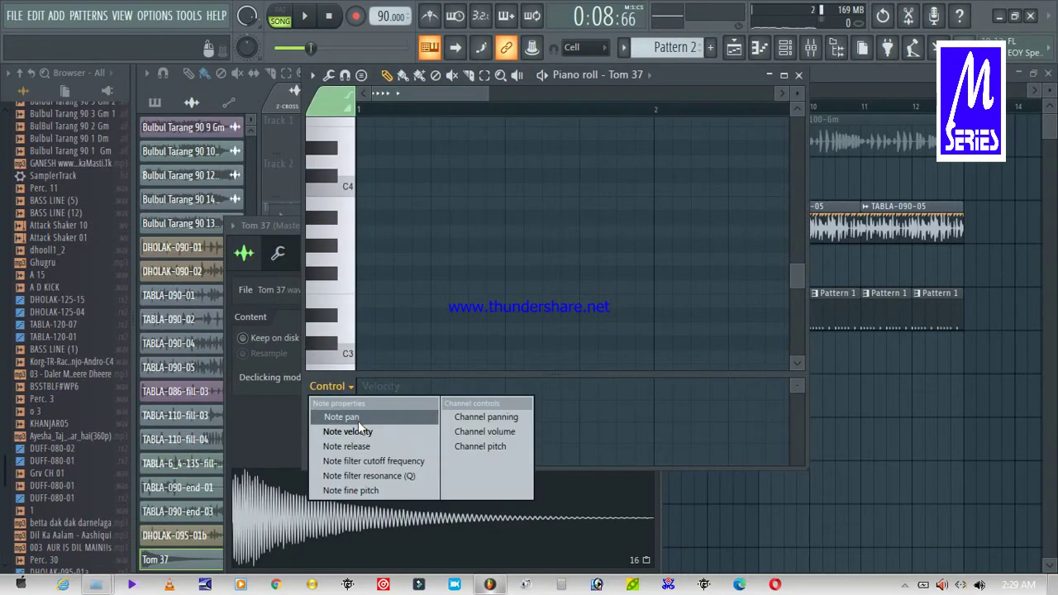
left_click(358, 421)
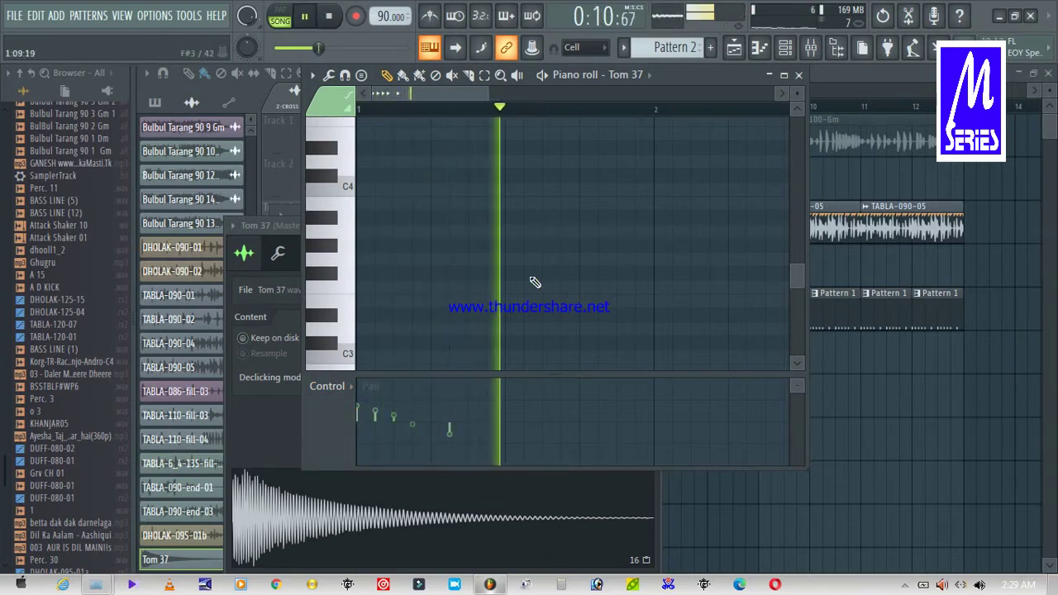
Replace the first four Tom 37 hits with descending two-step notes A#5, G#5, F#5 and E5, and audition them
left_click_drag(797, 282, 798, 244)
key("space")
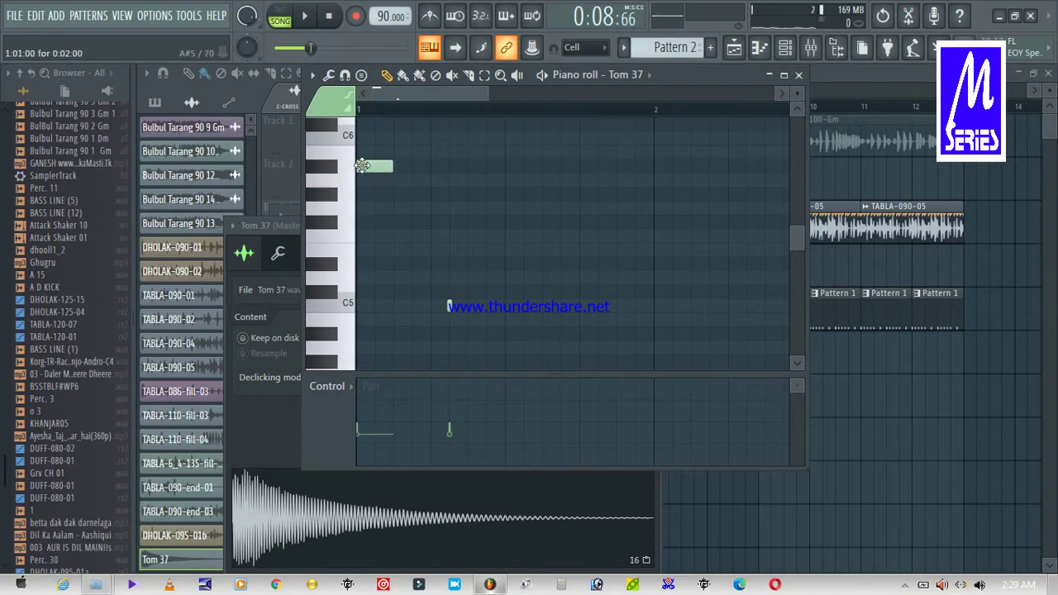
left_click(379, 195)
left_click(406, 222)
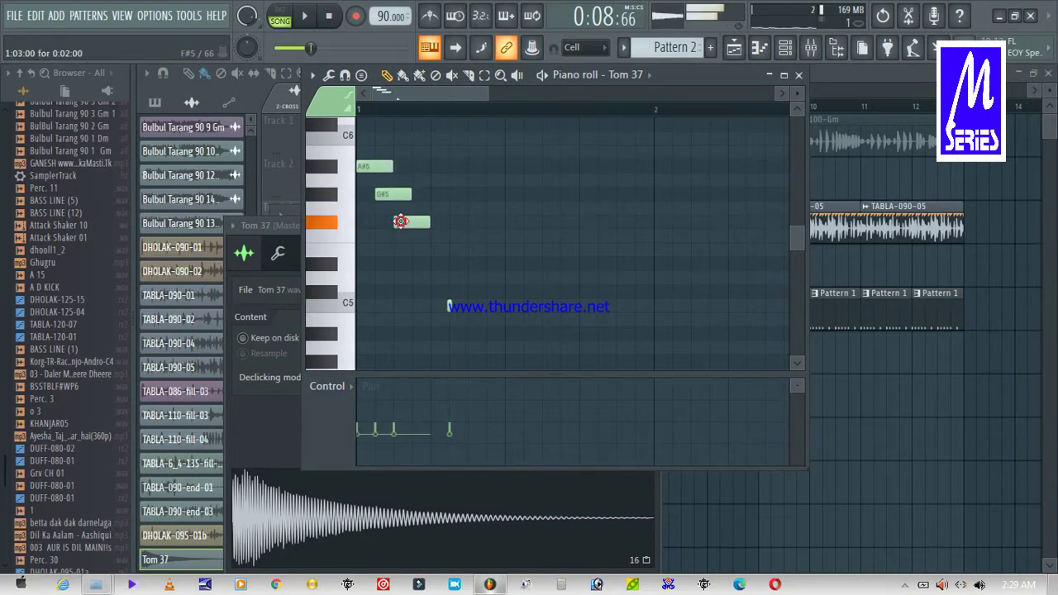
left_click(419, 248)
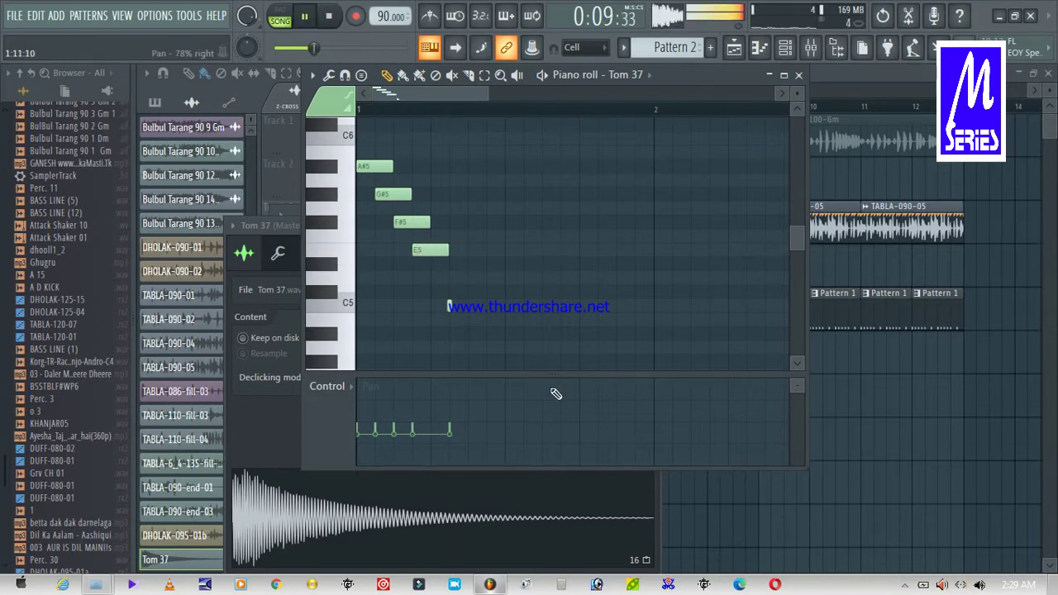
key("space")
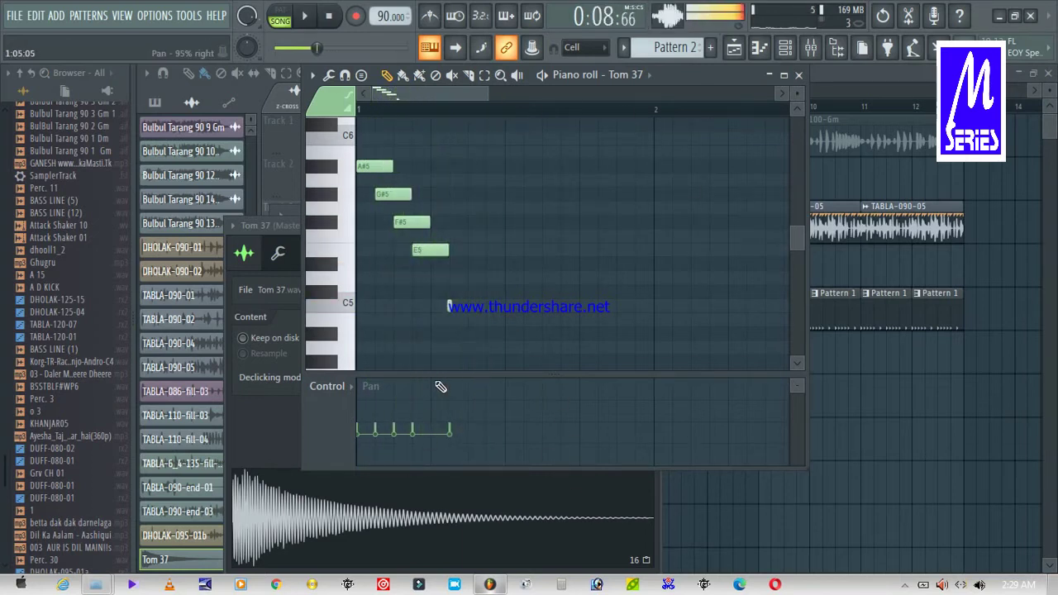
Pan the four descending Tom 37 notes progressively from right to left, centre the last hit, and return to the playlist during playback
left_click_drag(356, 397, 361, 401)
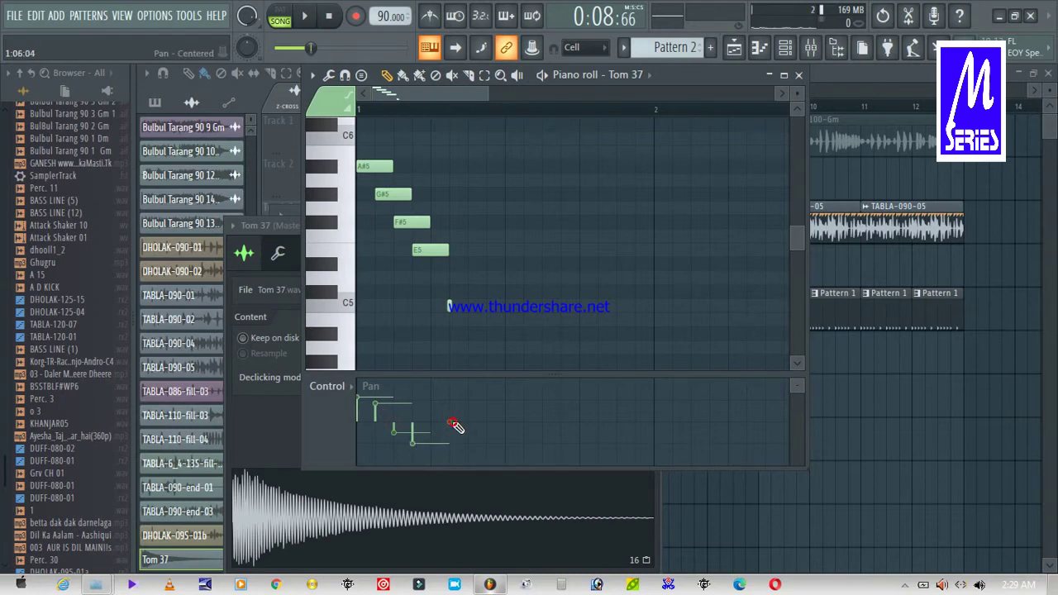
left_click(804, 75)
key("space")
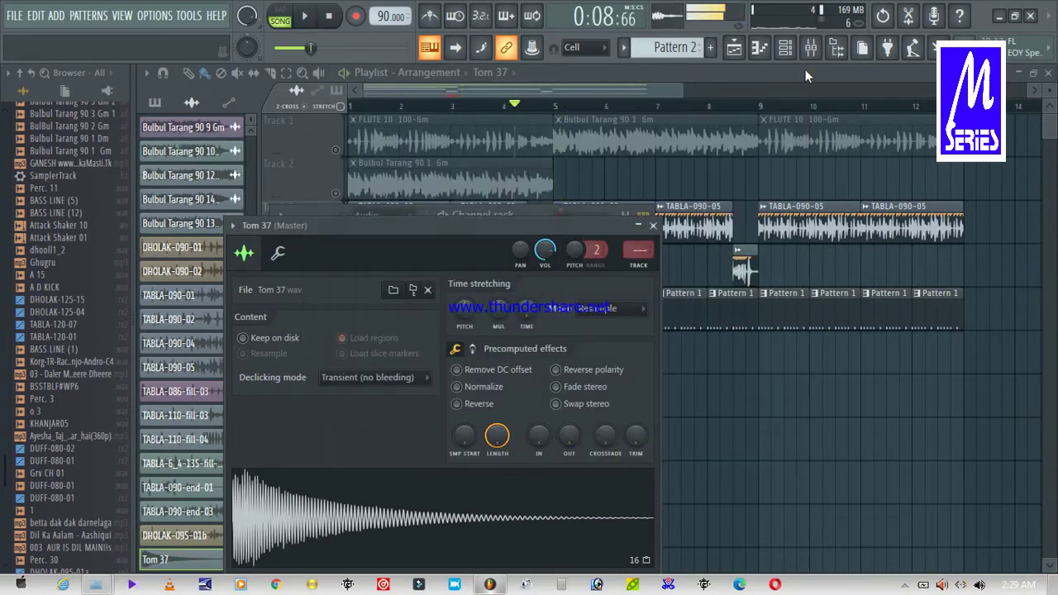
left_click(653, 225)
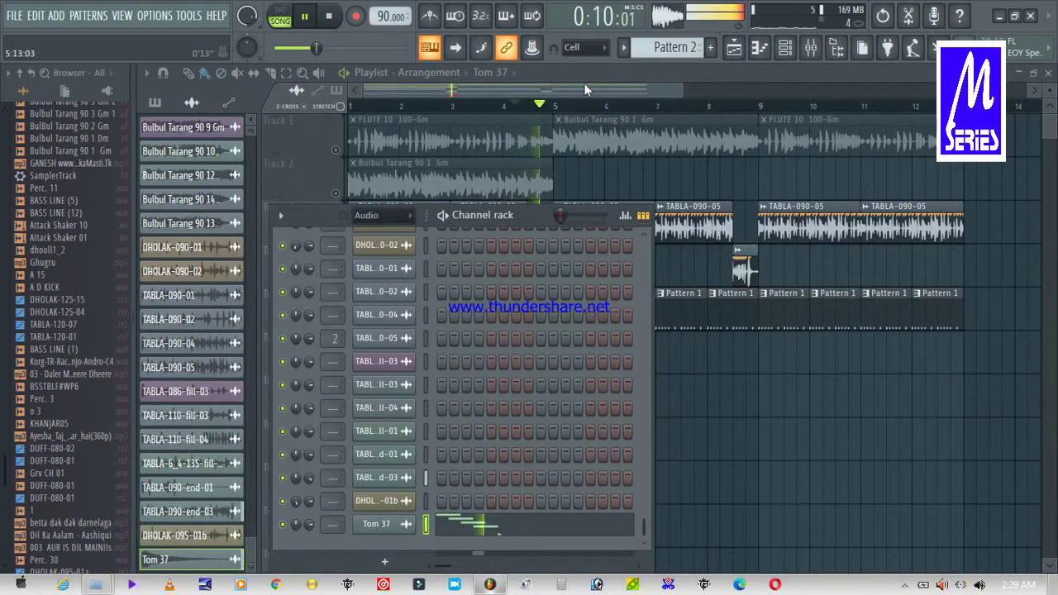
key("F6")
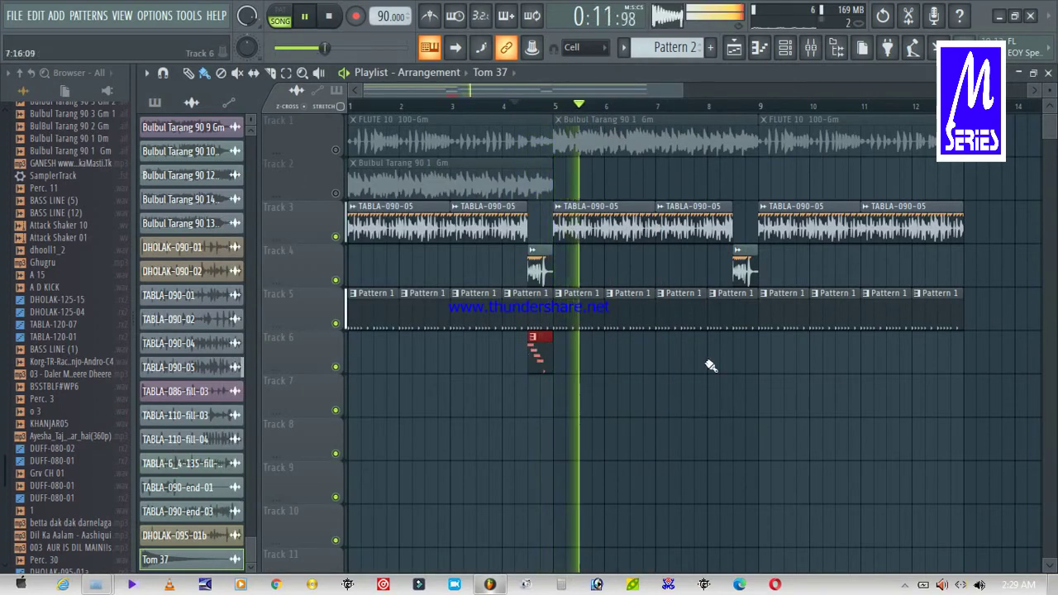
Place a second Pattern 2 clip on Track 6 beneath the tabla fill in bar 8
left_click(739, 347)
right_click(743, 354)
left_click(539, 349)
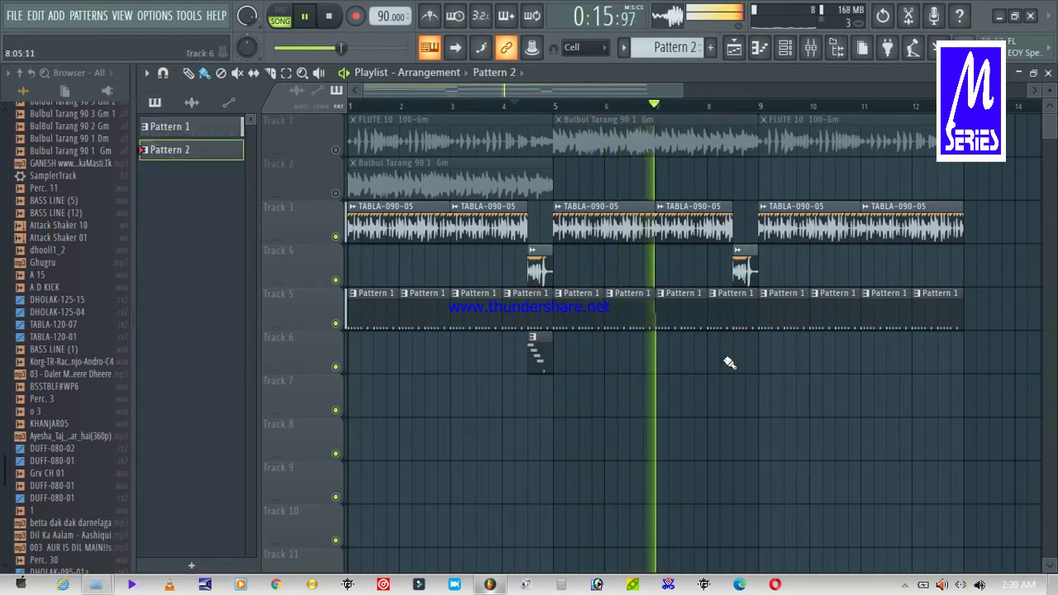
left_click(734, 343)
Replay from bar 4, unmute tracks 1 and 2, listen to the full arrangement and stop playback
left_click(503, 106)
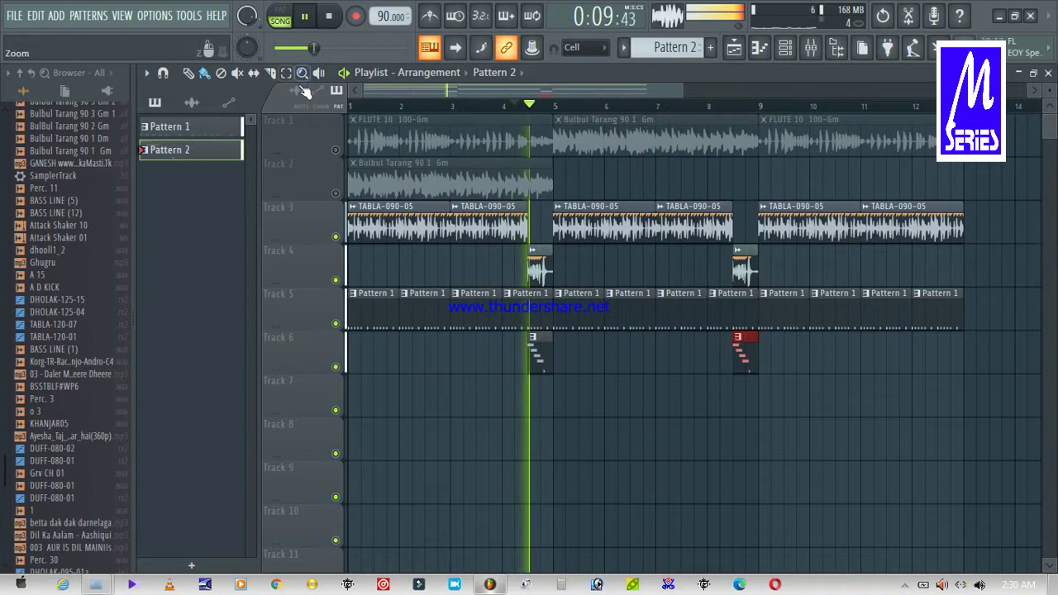
left_click(336, 151)
left_click(337, 193)
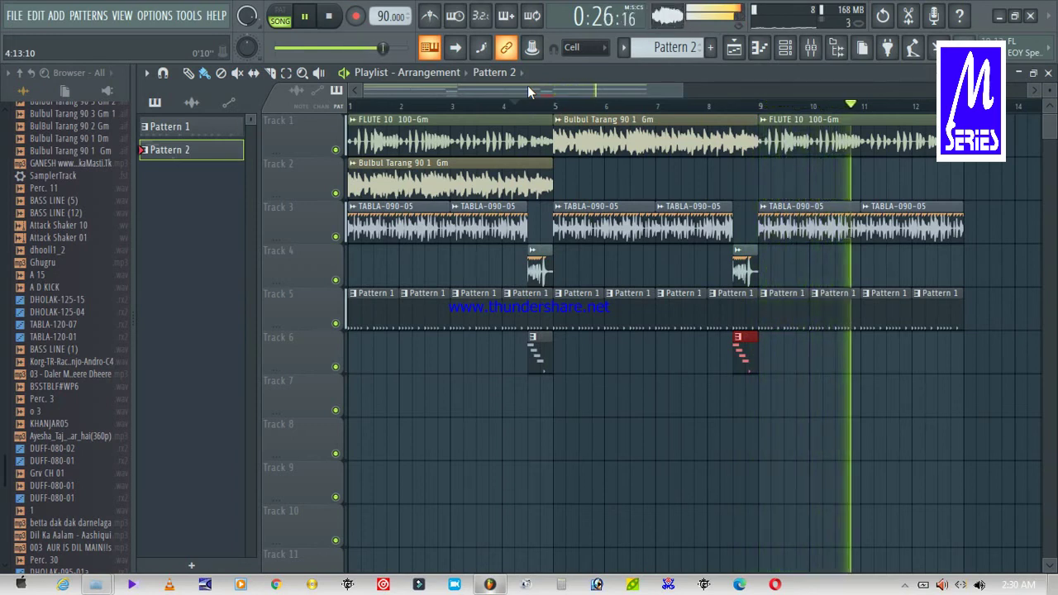
key("space")
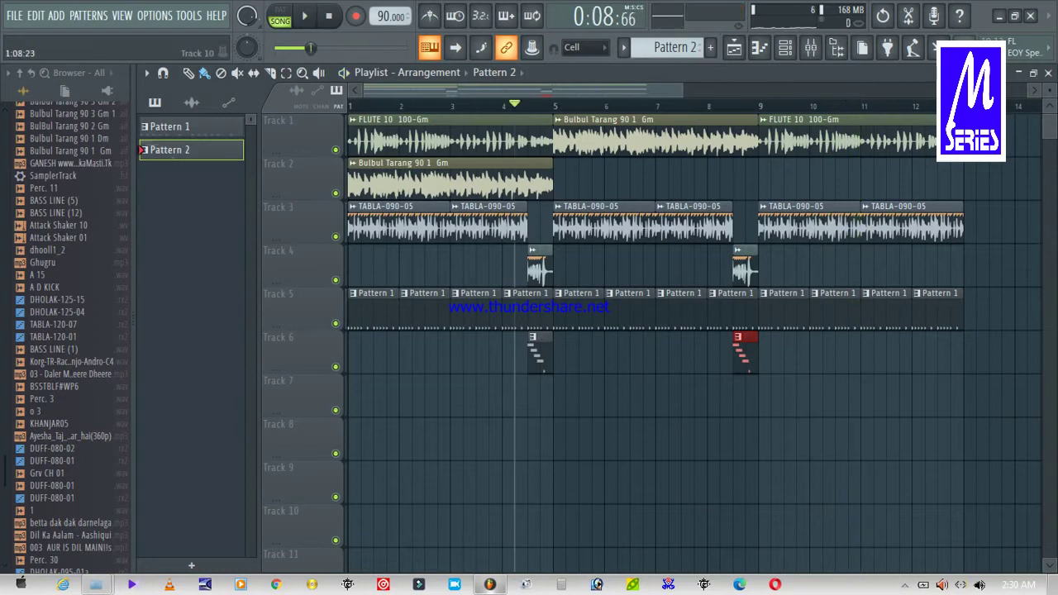
Audition KHANJAR05, MA Shriek RetroFuture FX and KHANJAR03 from the sample browser, and add KHANJAR03 as a new channel
left_click(49, 425)
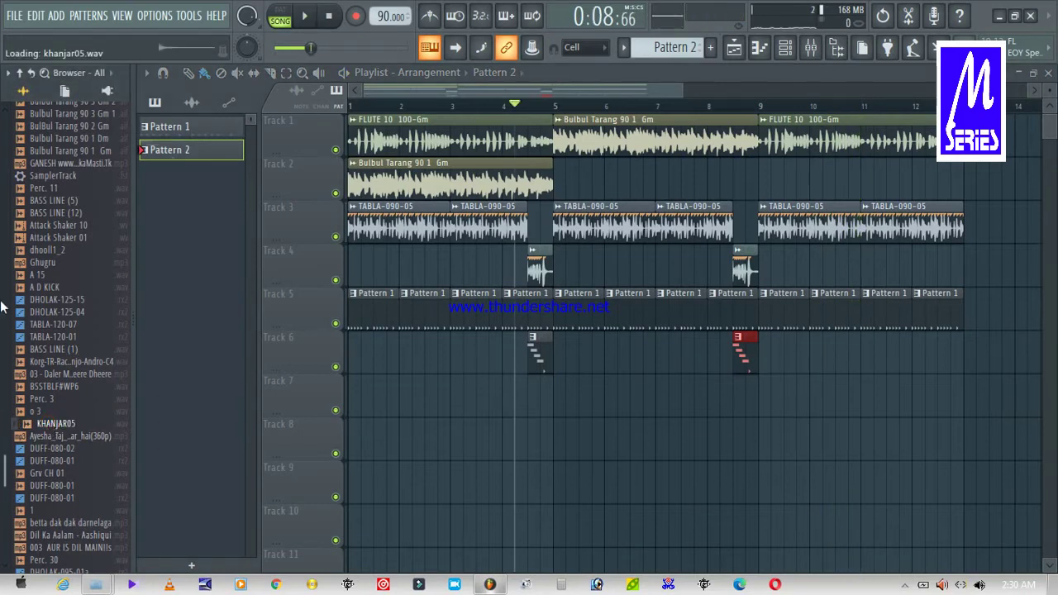
left_click_drag(3, 487, 2, 533)
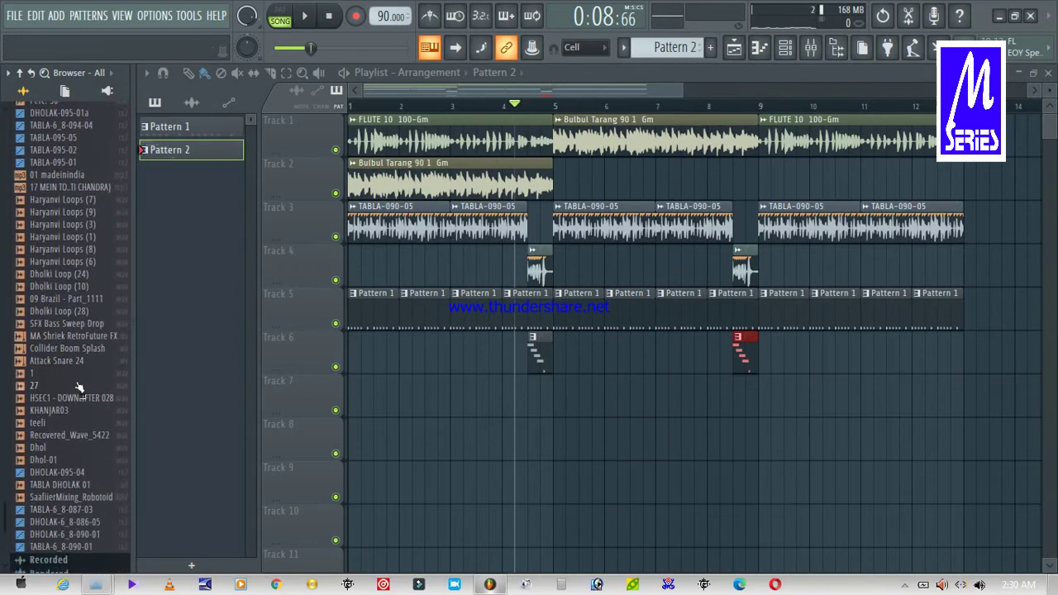
left_click(63, 335)
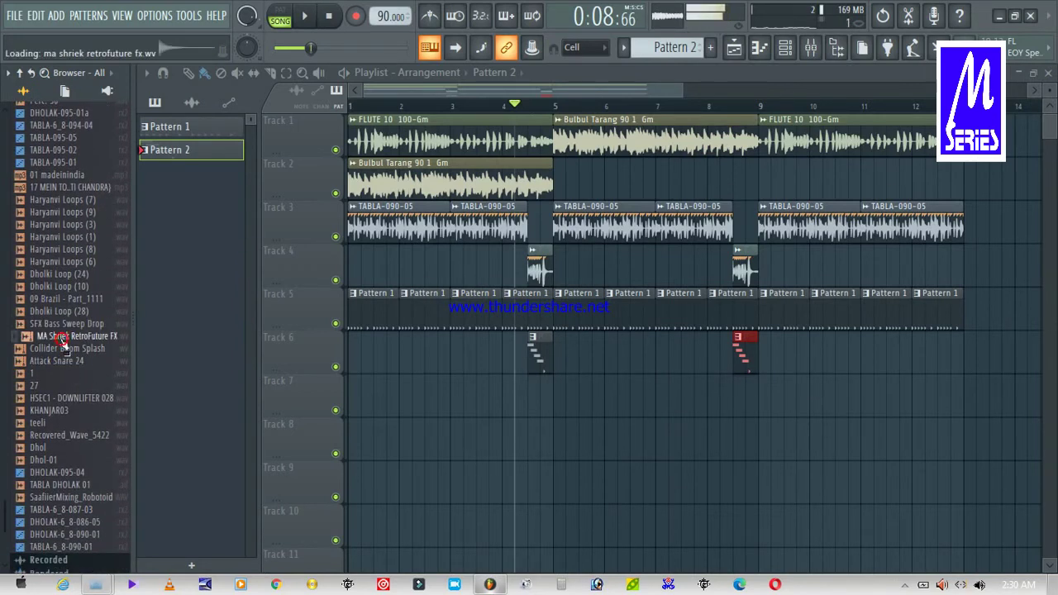
left_click(48, 410)
left_click_drag(154, 279, 157, 281)
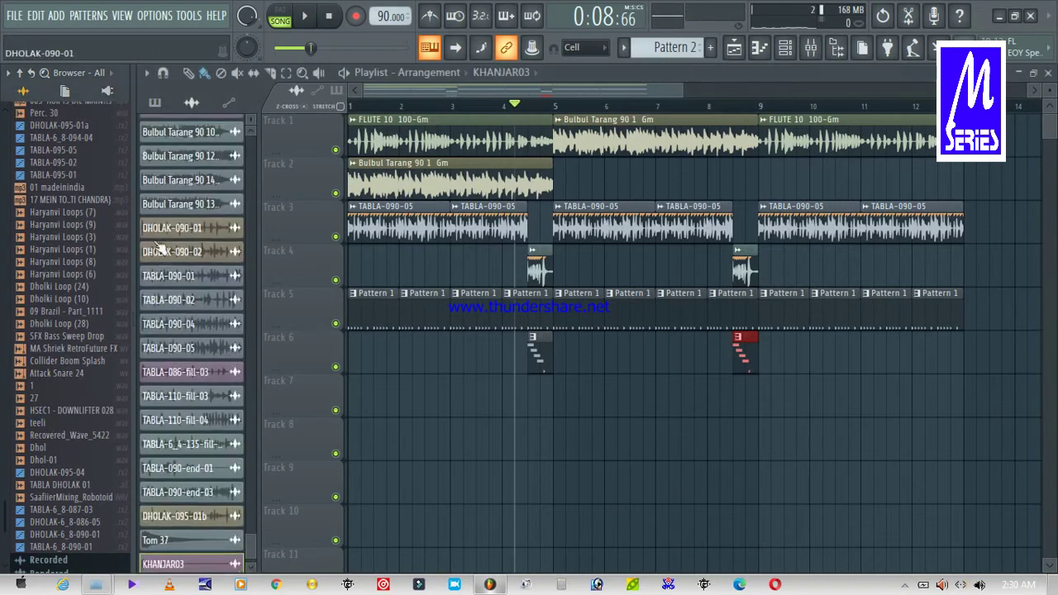
Program KHANJAR03 hits on steps 3, 4, 7, 8, 11, 12, 15 and 16 of Pattern 1 while the song plays
double_click(372, 314)
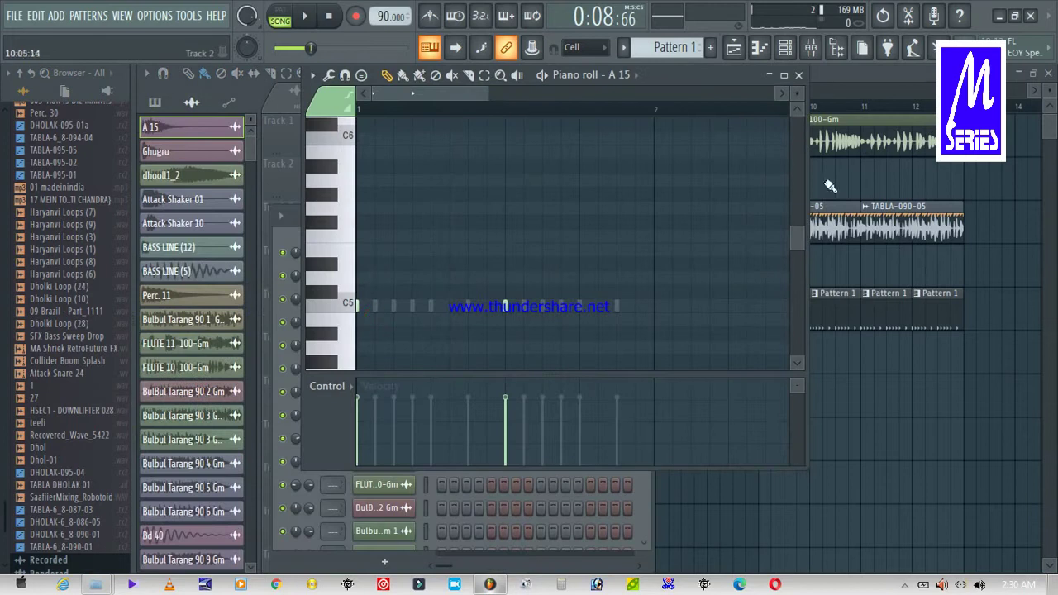
left_click(798, 76)
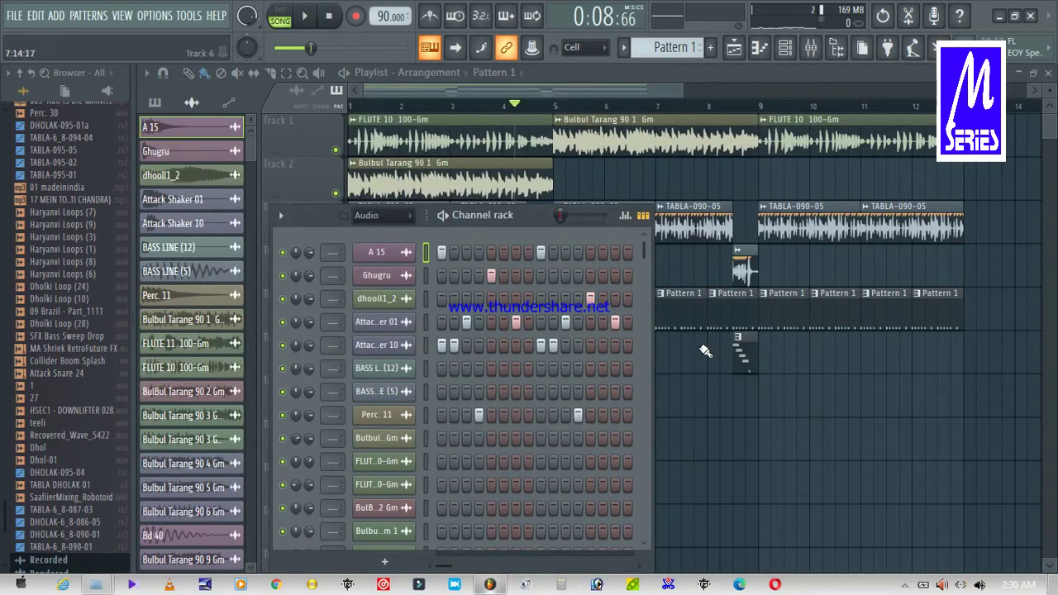
left_click_drag(644, 255, 521, 570)
left_click(466, 525)
left_click(477, 526)
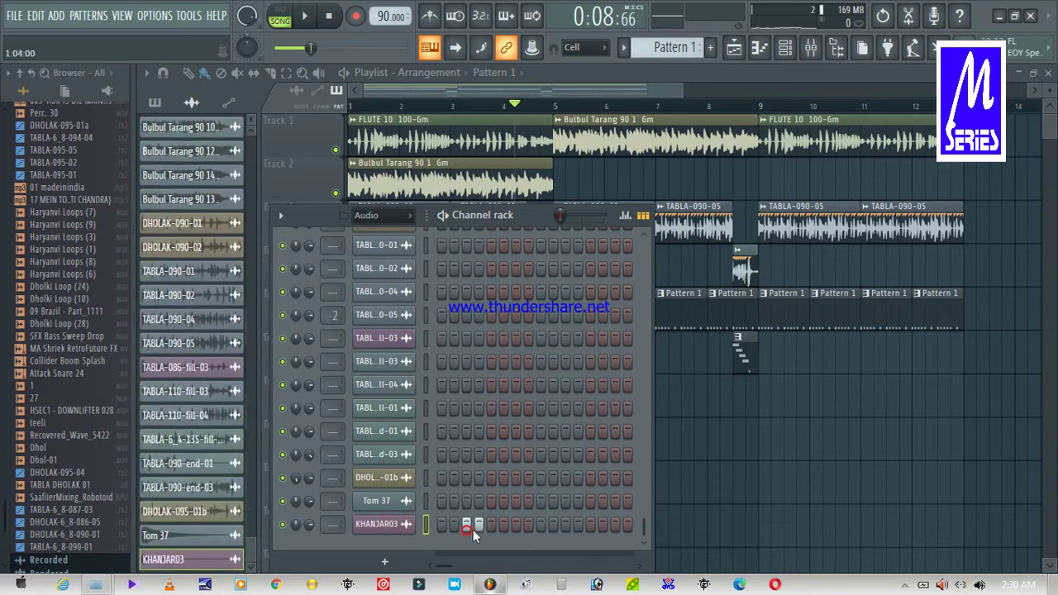
key("space")
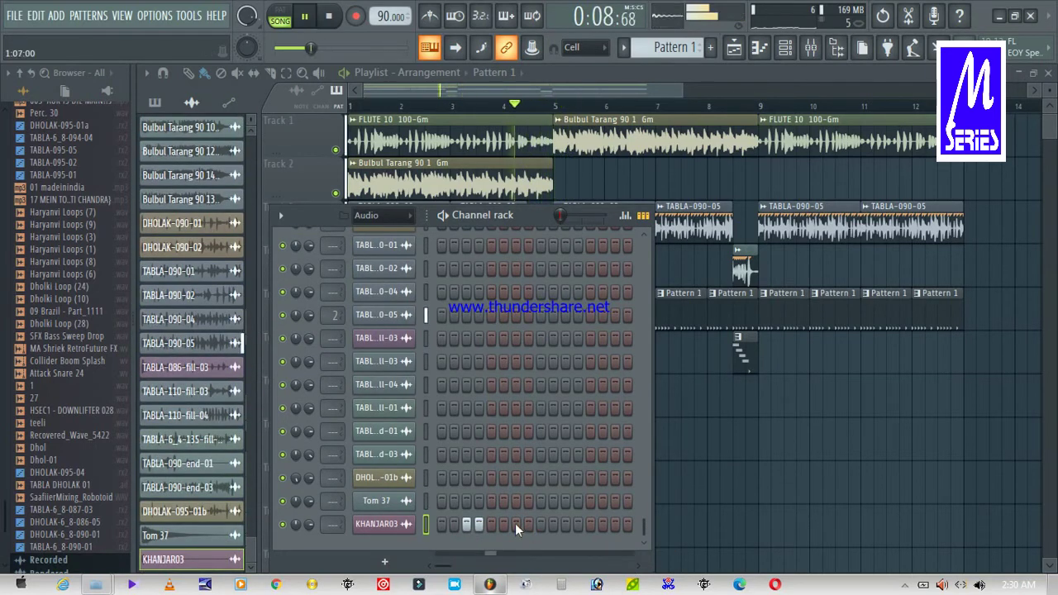
left_click(516, 525)
left_click(528, 524)
left_click(565, 525)
left_click(577, 525)
left_click(626, 525)
left_click(617, 525)
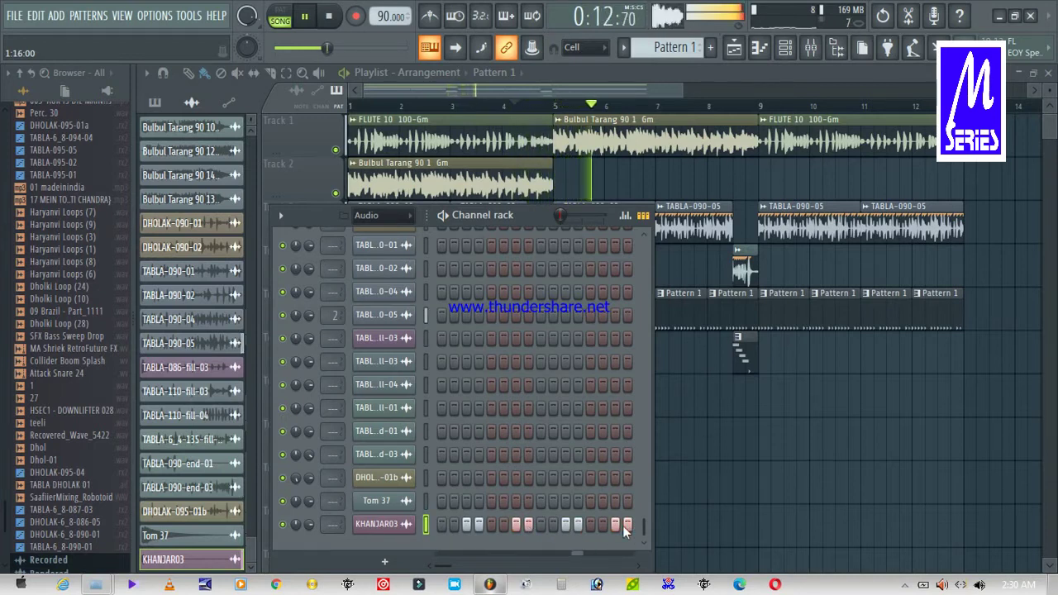
Normalize the KHANJAR03 sample and pan its individual hits in Pattern 1 to varying right and left positions
left_click(401, 526)
left_click(500, 406)
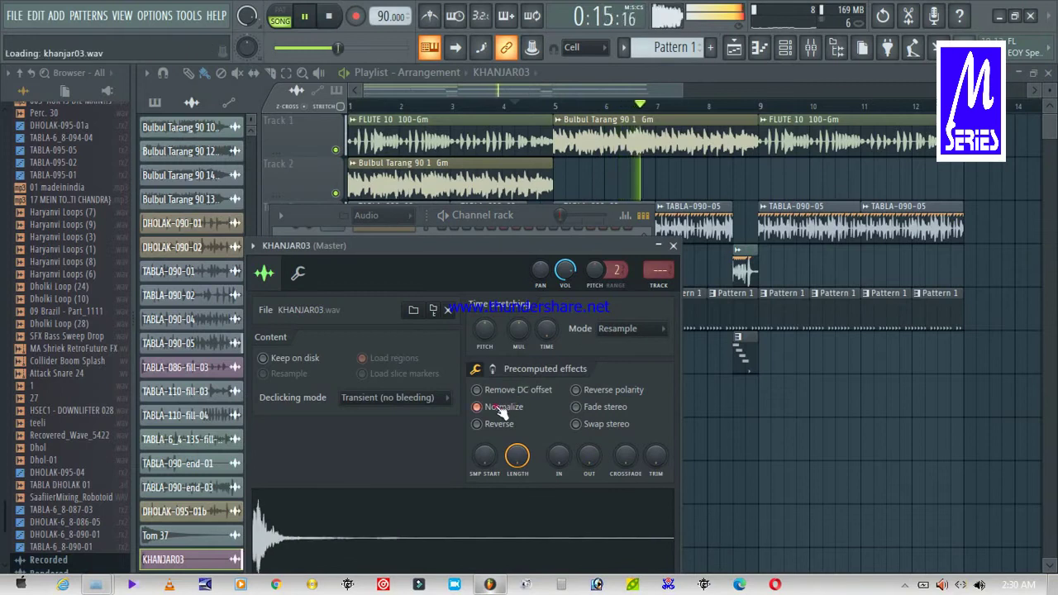
left_click(253, 245)
left_click(274, 266)
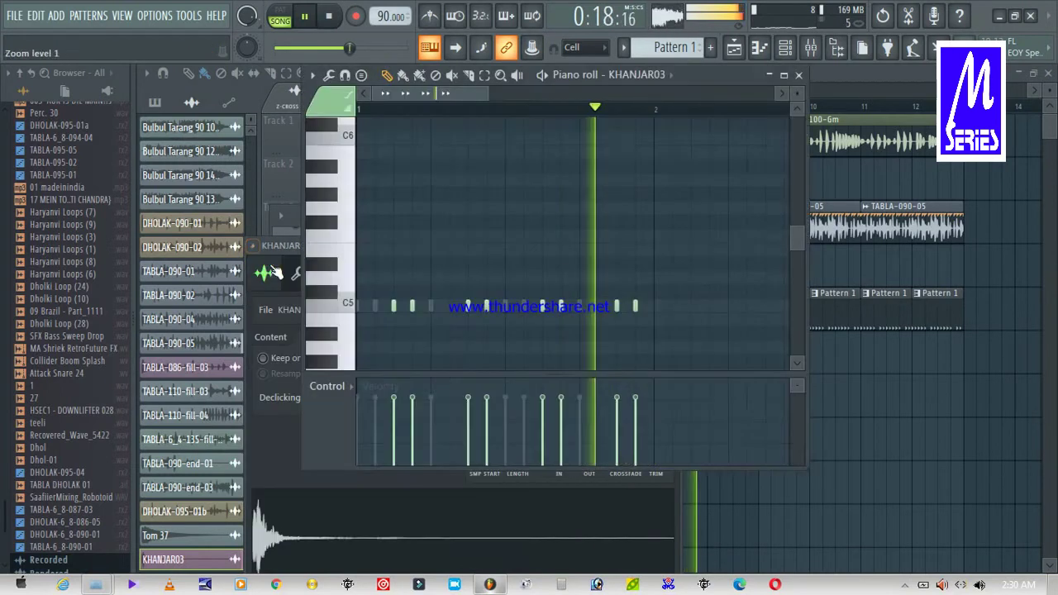
left_click(350, 387)
left_click(365, 417)
mouse_move(394, 404)
left_mouse_down()
mouse_move(415, 400)
mouse_move(424, 449)
mouse_move(477, 430)
mouse_move(479, 452)
mouse_move(548, 432)
mouse_move(543, 401)
mouse_move(561, 395)
left_mouse_up()
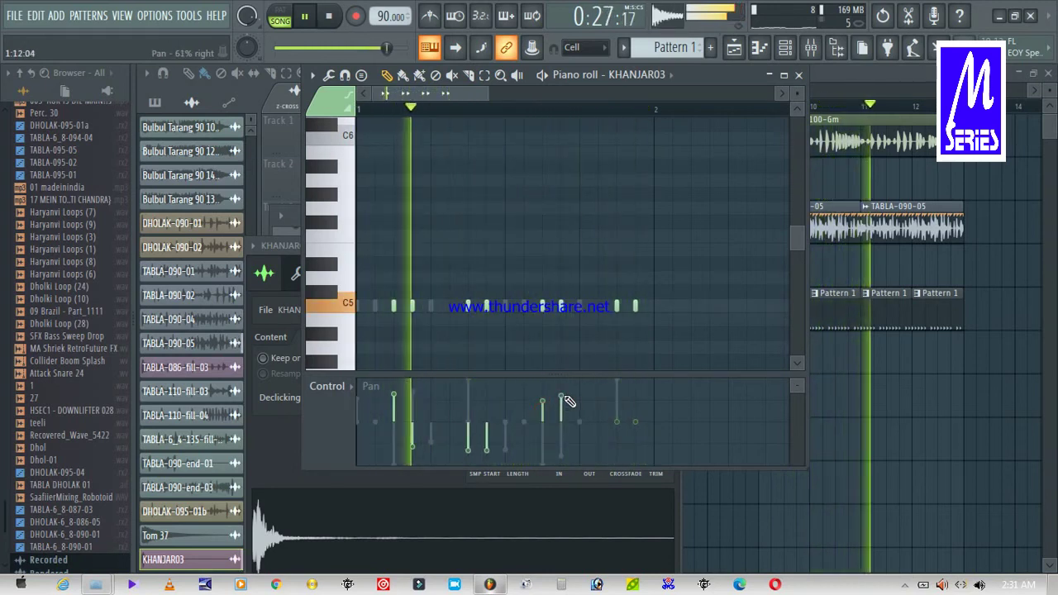
mouse_move(617, 423)
left_mouse_down()
mouse_move(621, 446)
mouse_move(644, 443)
left_mouse_up()
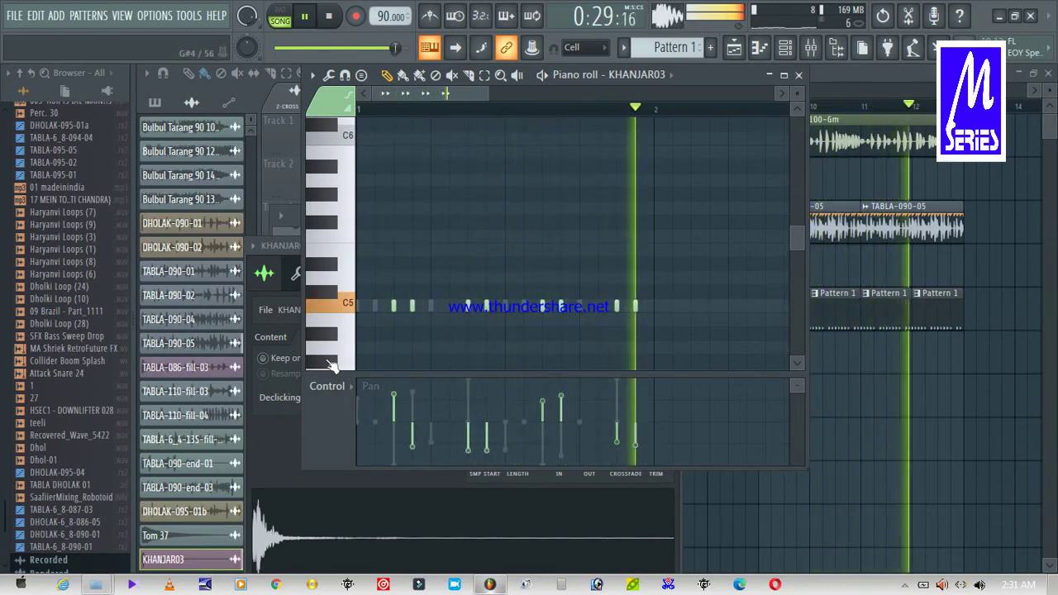
Raise the velocity of all eight KHANJAR03 notes to maximum and close their piano roll
left_click(336, 387)
left_click(363, 431)
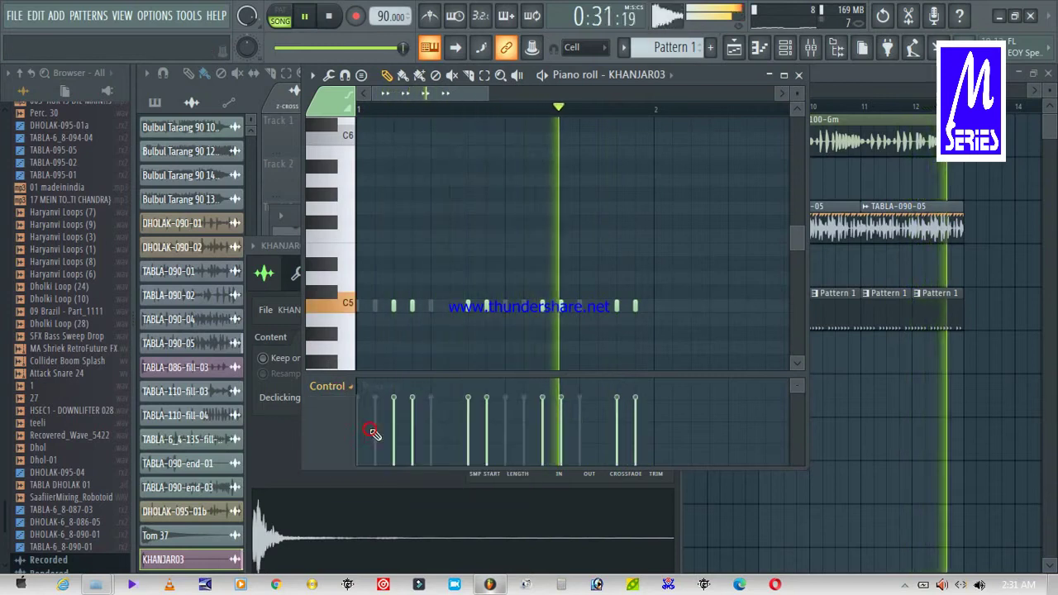
left_click_drag(392, 389, 636, 381)
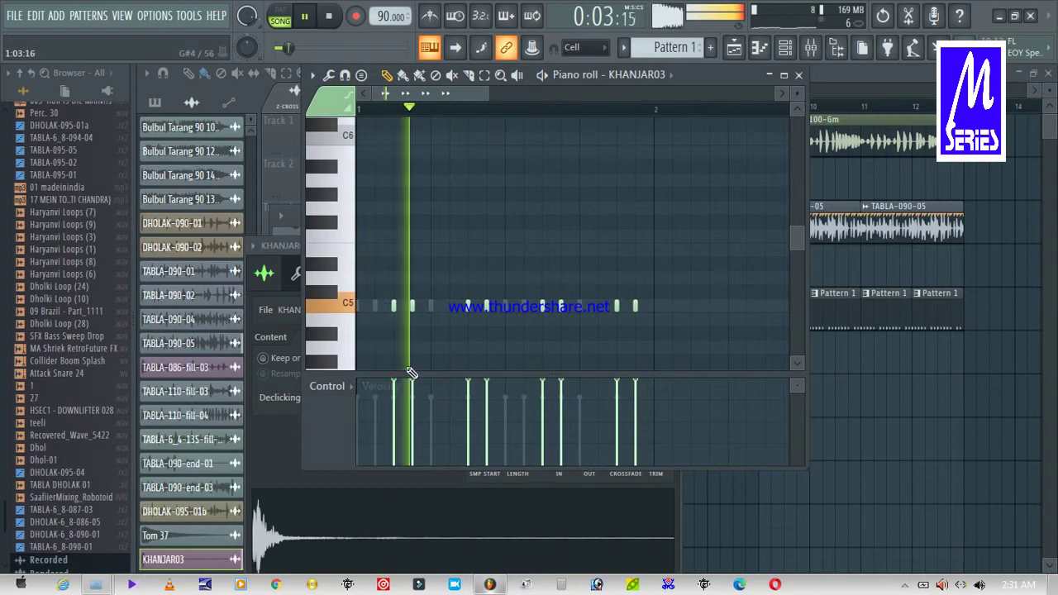
left_click(799, 76)
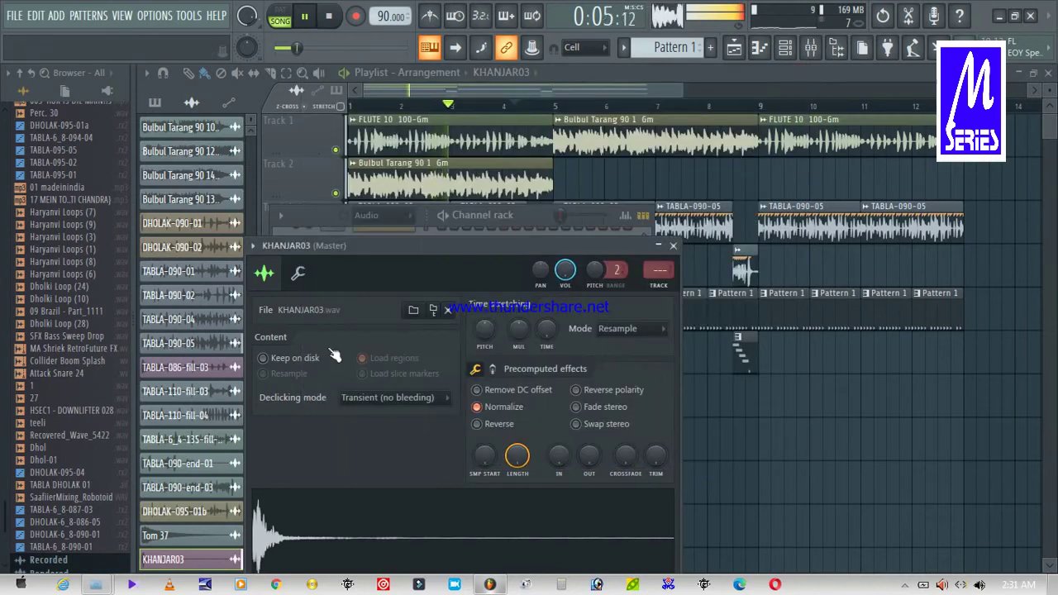
Adjust the stereo delay of the KHANJAR03 sample, close its channel settings and stop playback
left_click(493, 370)
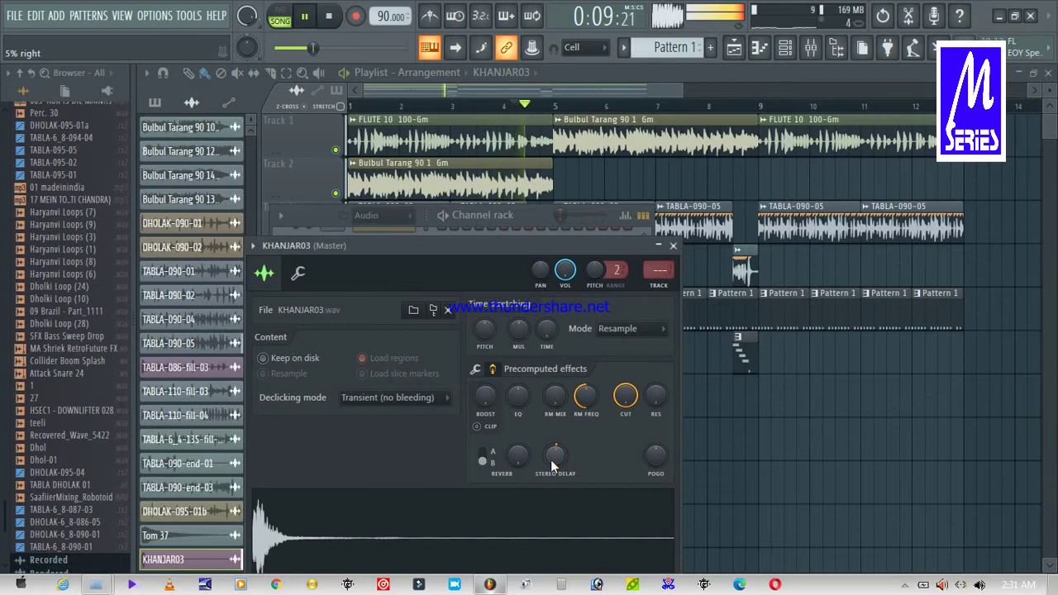
left_click(674, 247)
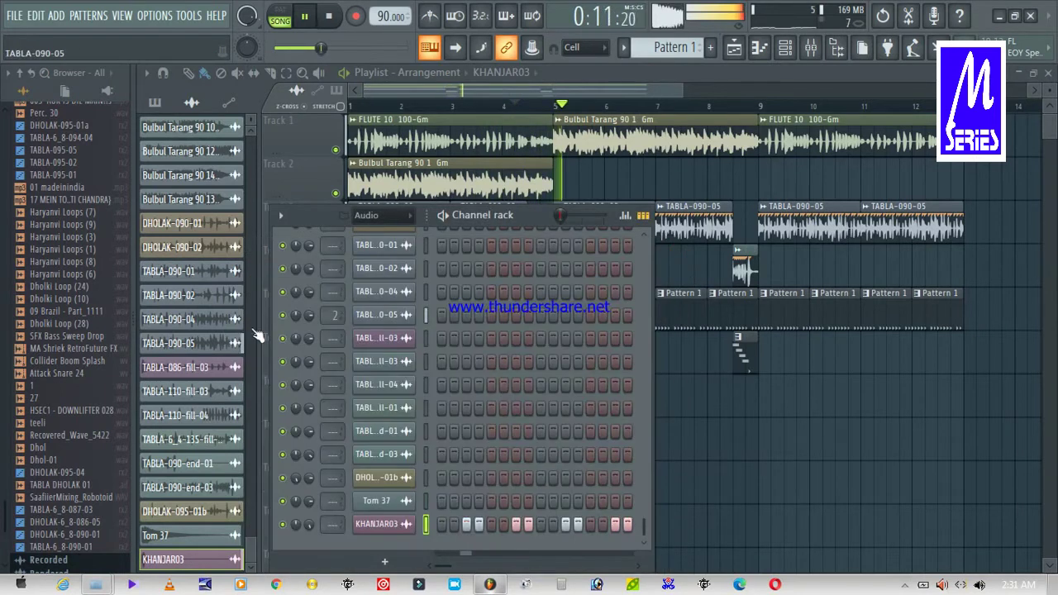
key("space")
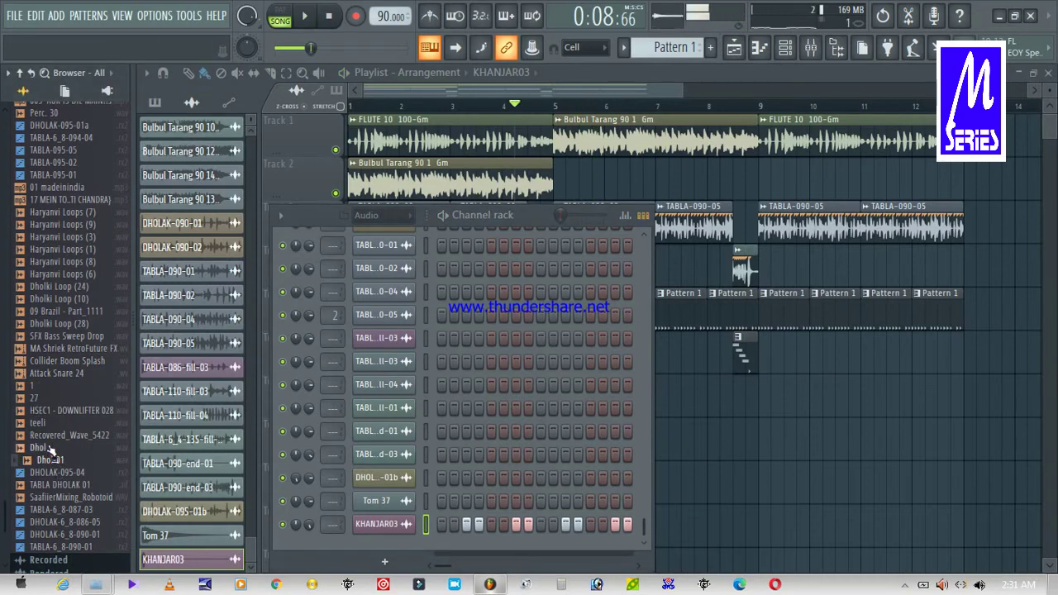
Audition more percussion samples, including Recovered_Wave_5422 and Perc. 3, and add Grv CH 01 as a new channel
left_click(42, 436)
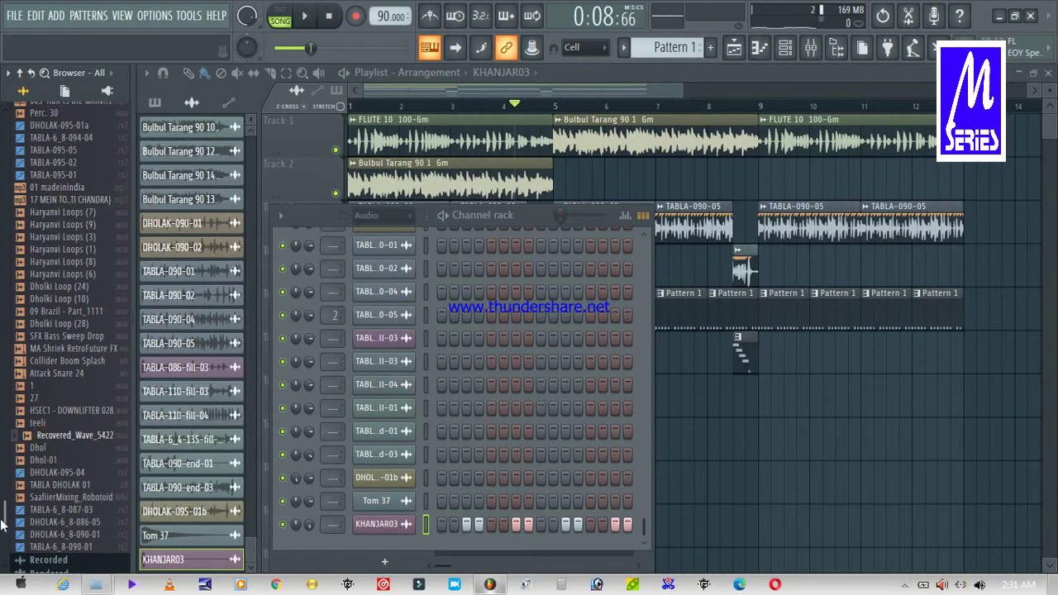
scroll(2, 526, "up", 1)
left_click_drag(3, 526, 3, 488)
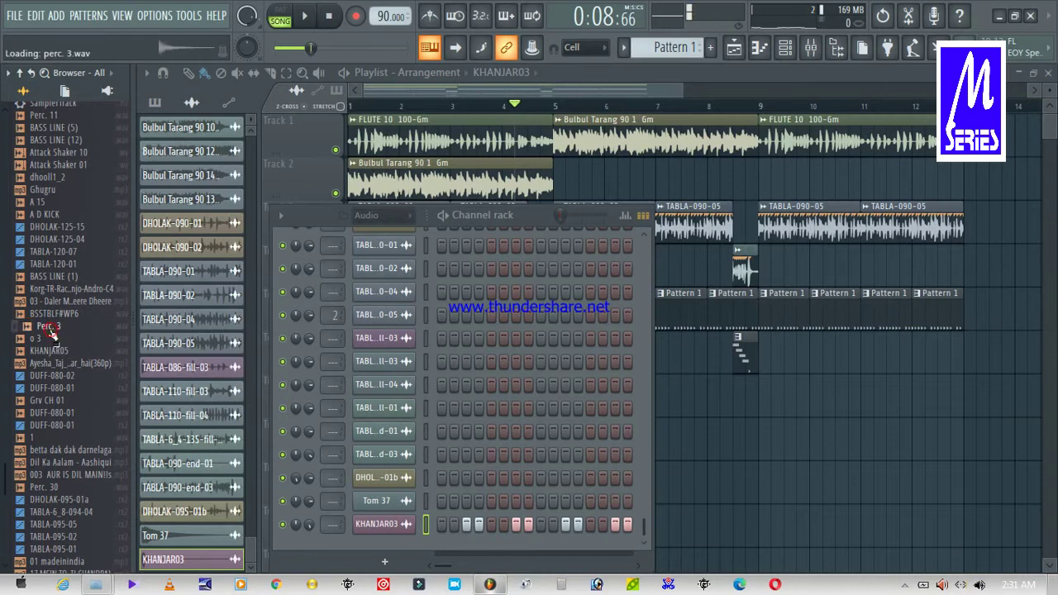
left_click(34, 440)
left_click(55, 402)
left_click_drag(50, 407, 376, 551)
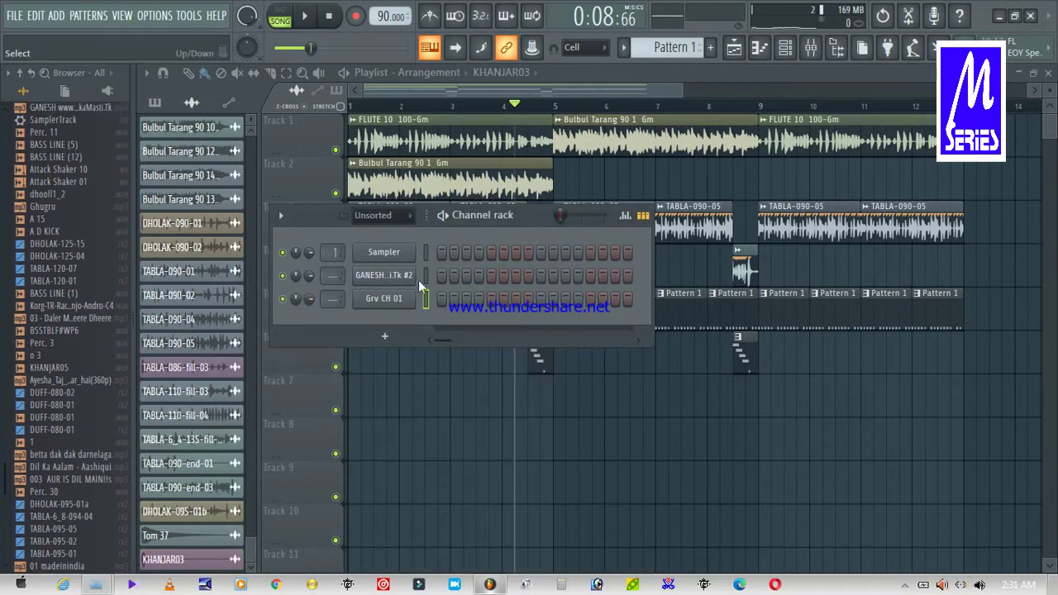
Reopen Pattern 1's step sequencer and show all channels instead of only audio ones to reach Grv CH 01
double_click(720, 310)
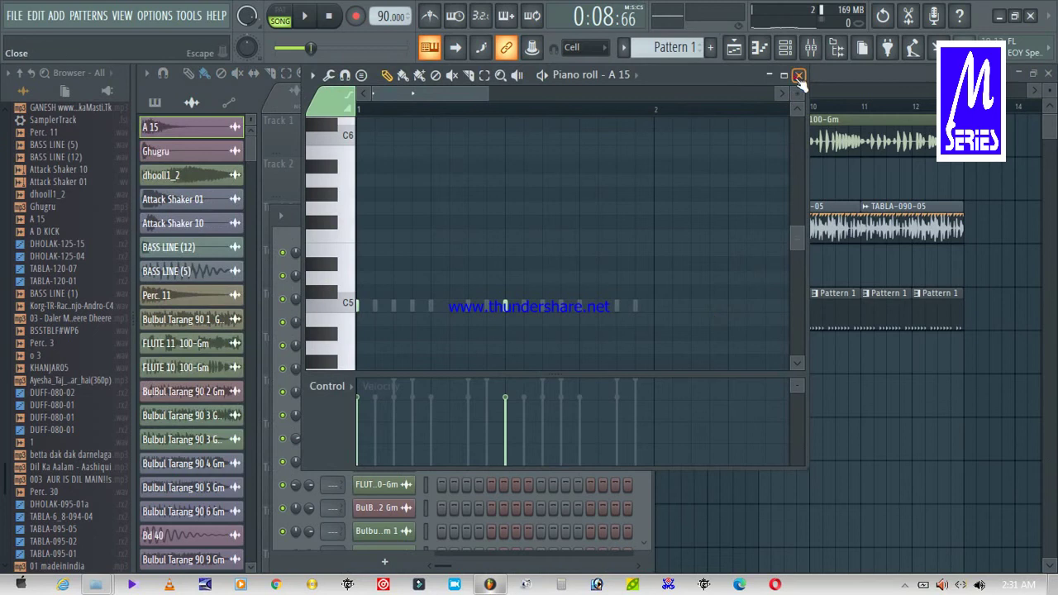
left_click(798, 76)
left_click_drag(645, 253, 628, 564)
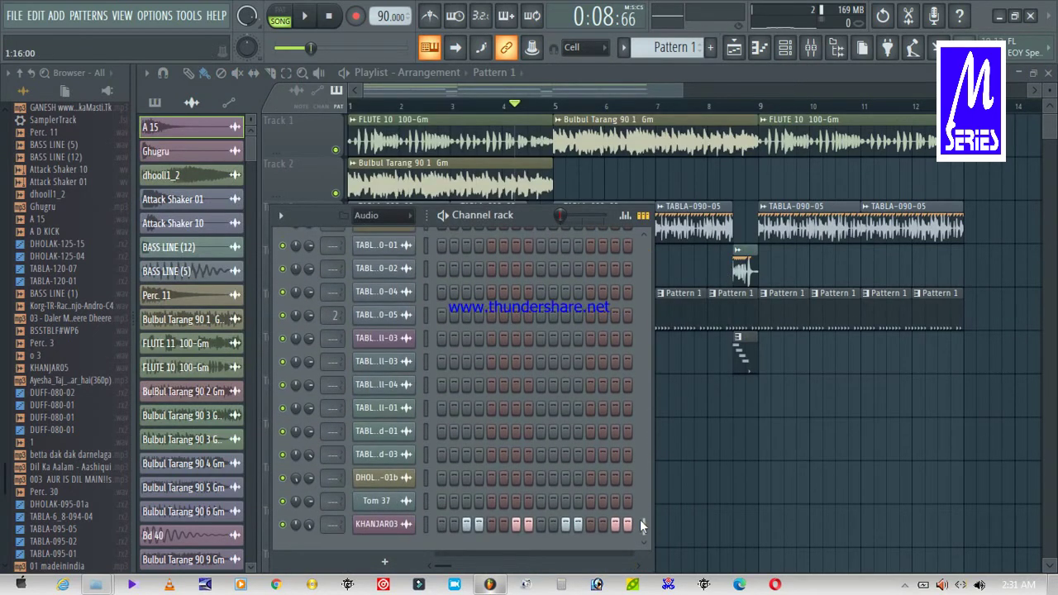
left_click_drag(641, 520, 642, 514)
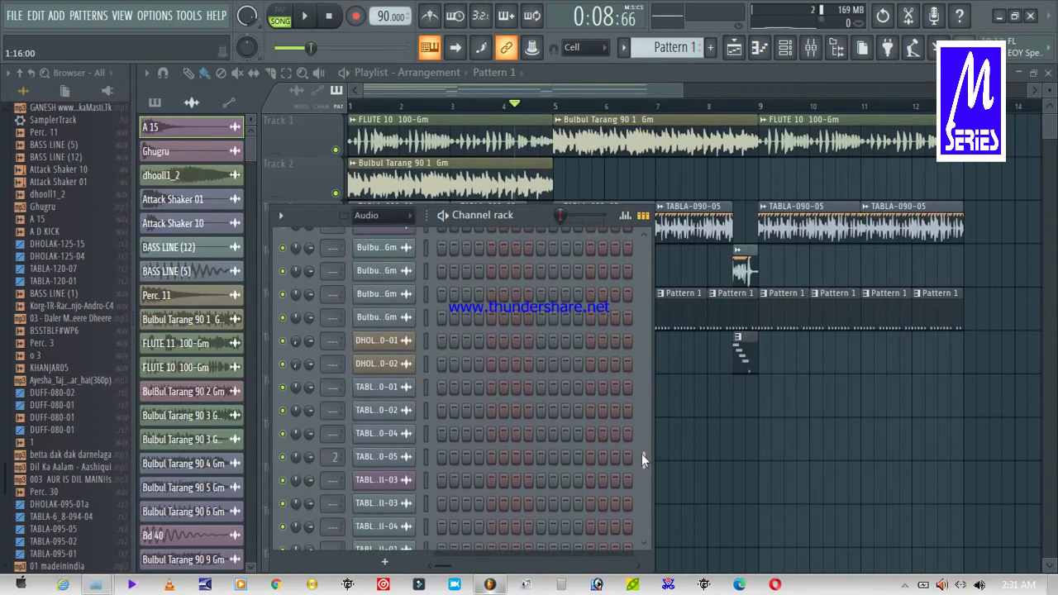
scroll(634, 413, "up", 3)
left_click_drag(632, 397, 635, 239)
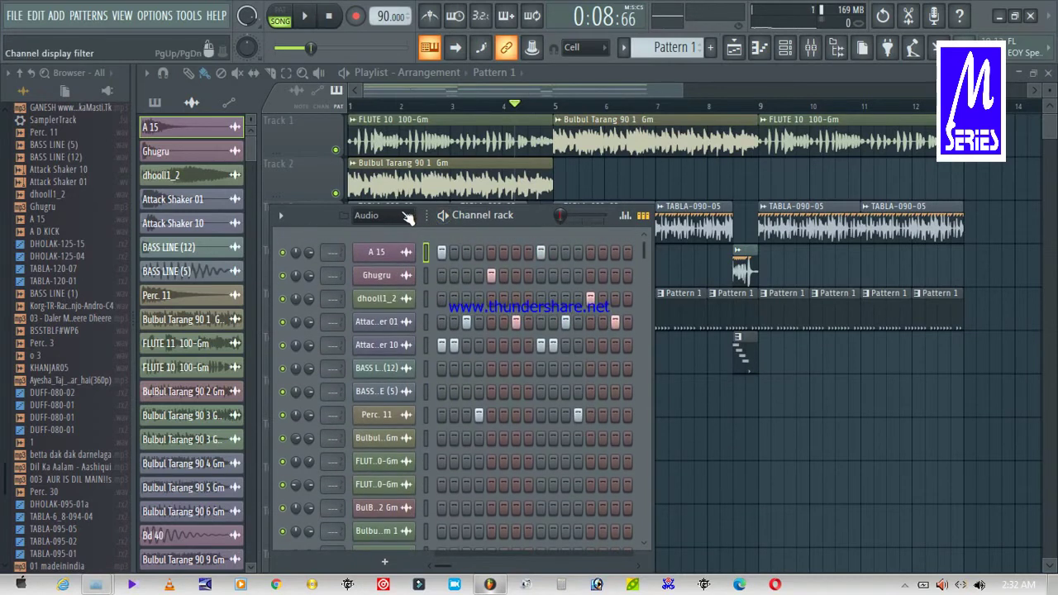
left_click(396, 233)
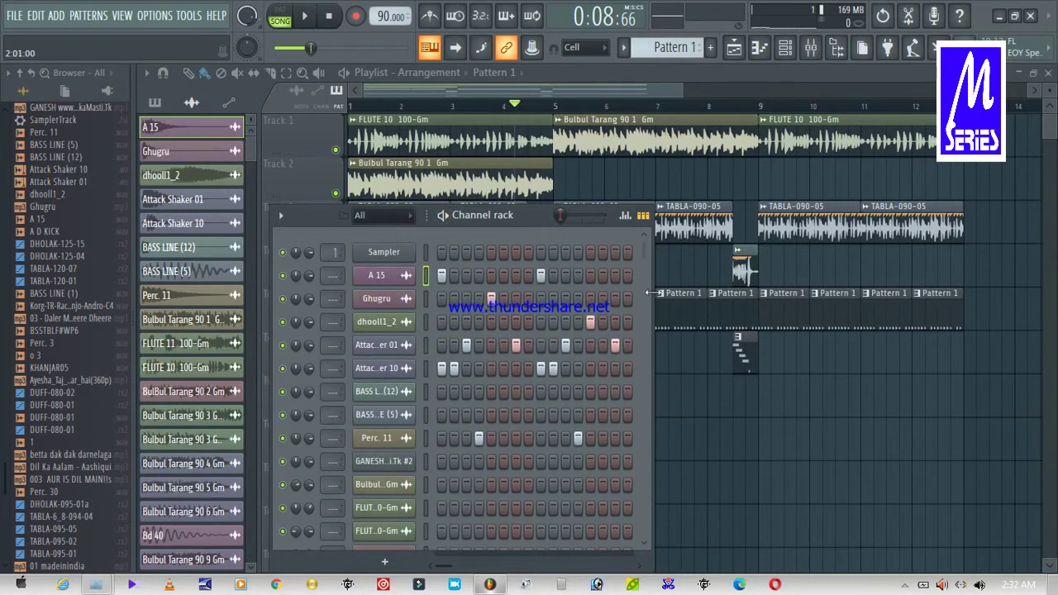
left_click_drag(644, 249, 644, 541)
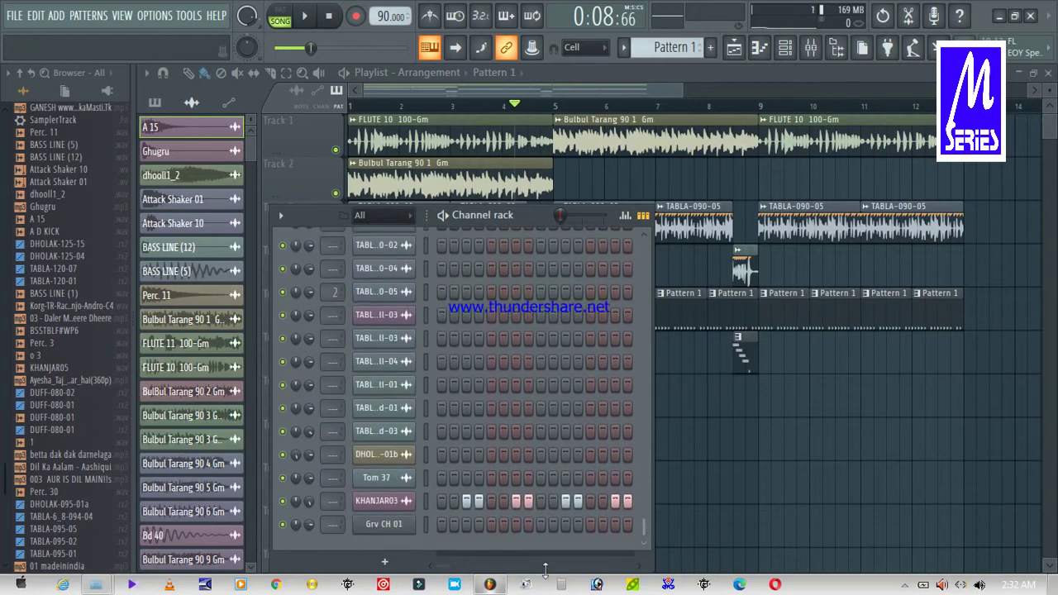
Program Grv CH 01 hits on steps 2, 6, 10 and 14 of Pattern 1 during playback
left_click(453, 524)
key("space")
left_click(503, 523)
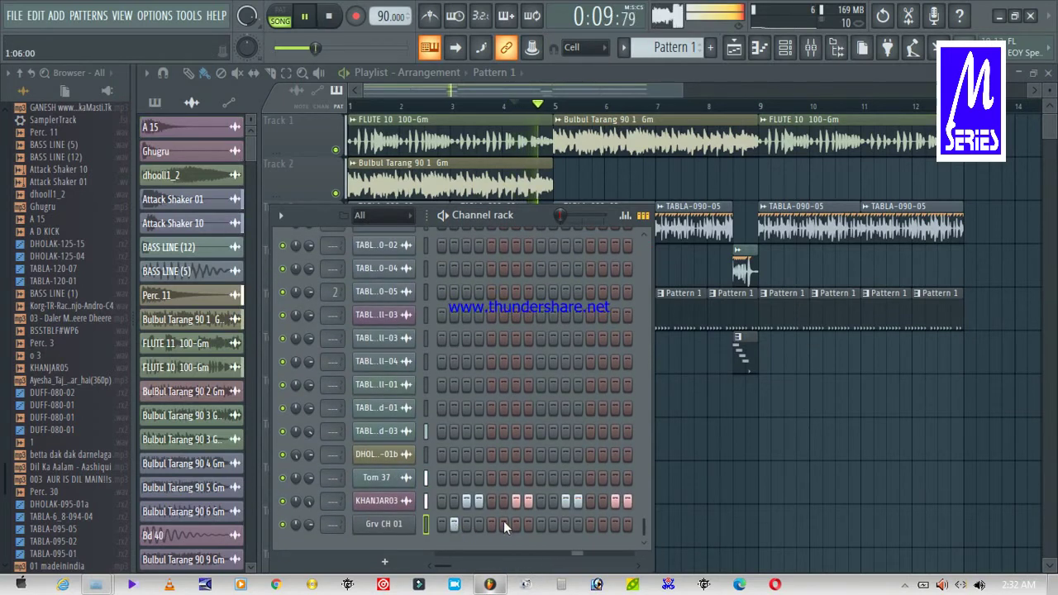
left_click(553, 523)
left_click(602, 523)
Normalize the Grv CH 01 sample, pan its four hits about 50% right, and move its settings window clear of the steps
left_click(388, 524)
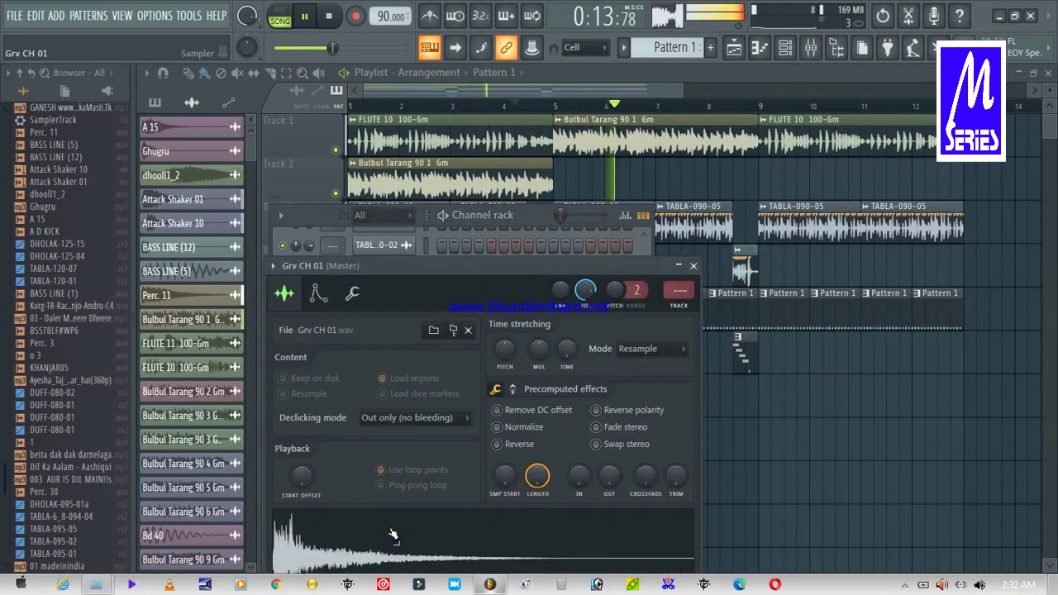
left_click(279, 267)
left_click(311, 272)
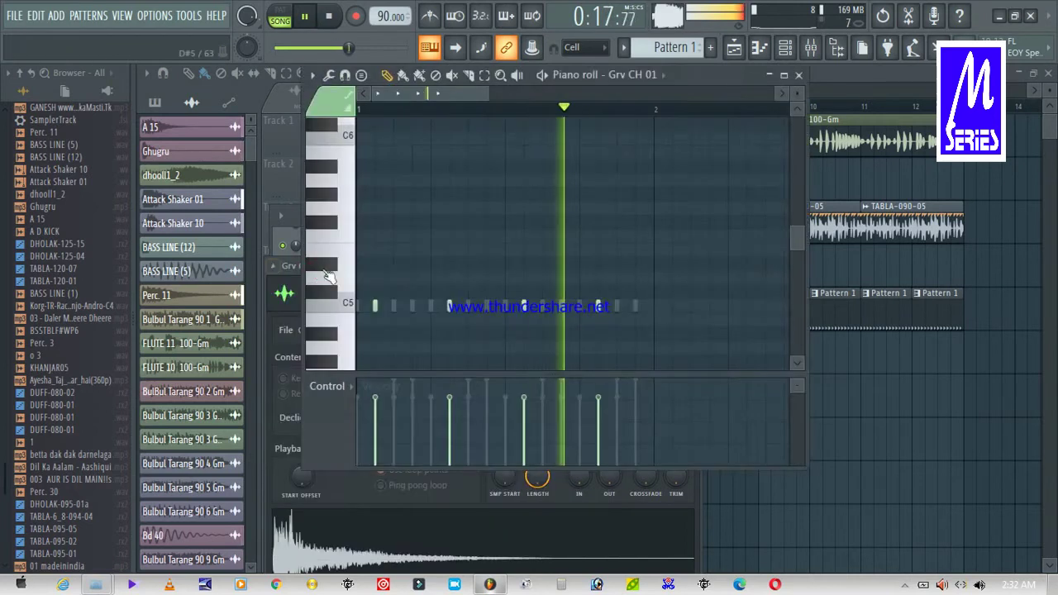
left_click(329, 386)
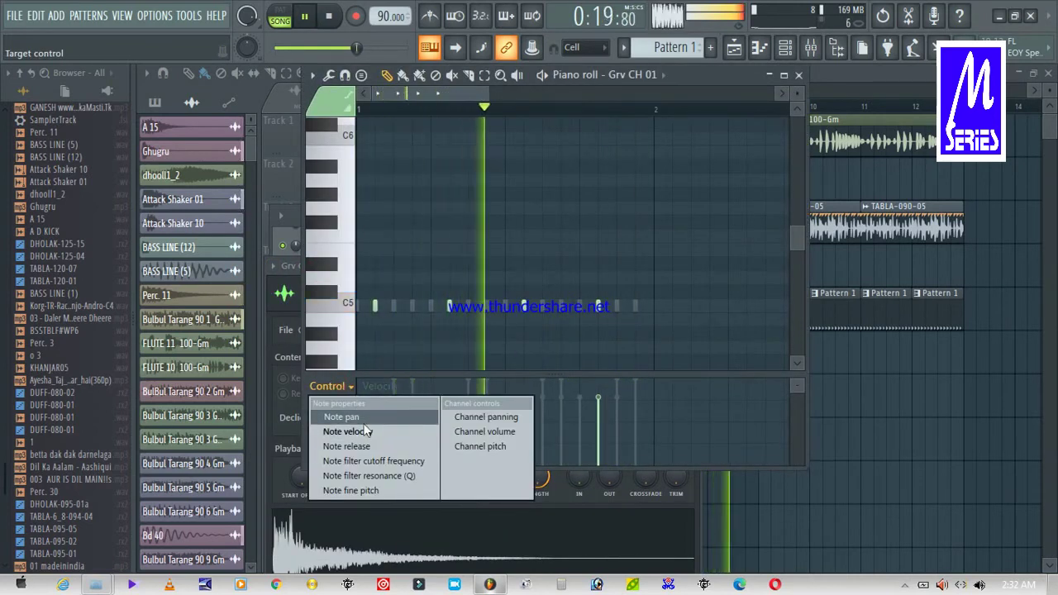
left_click(362, 418)
left_click_drag(471, 405, 625, 405)
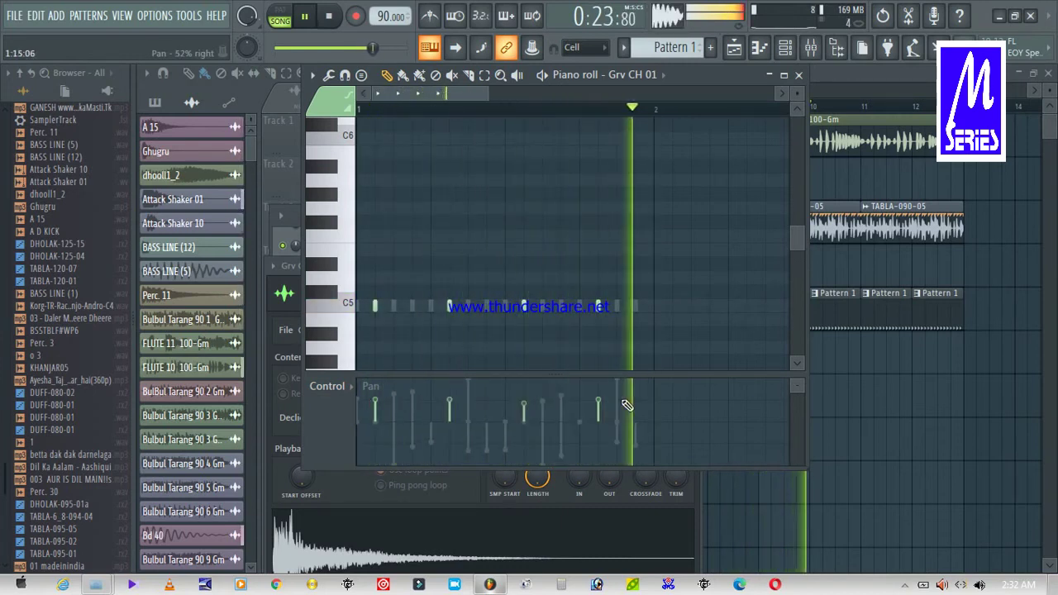
left_click(798, 75)
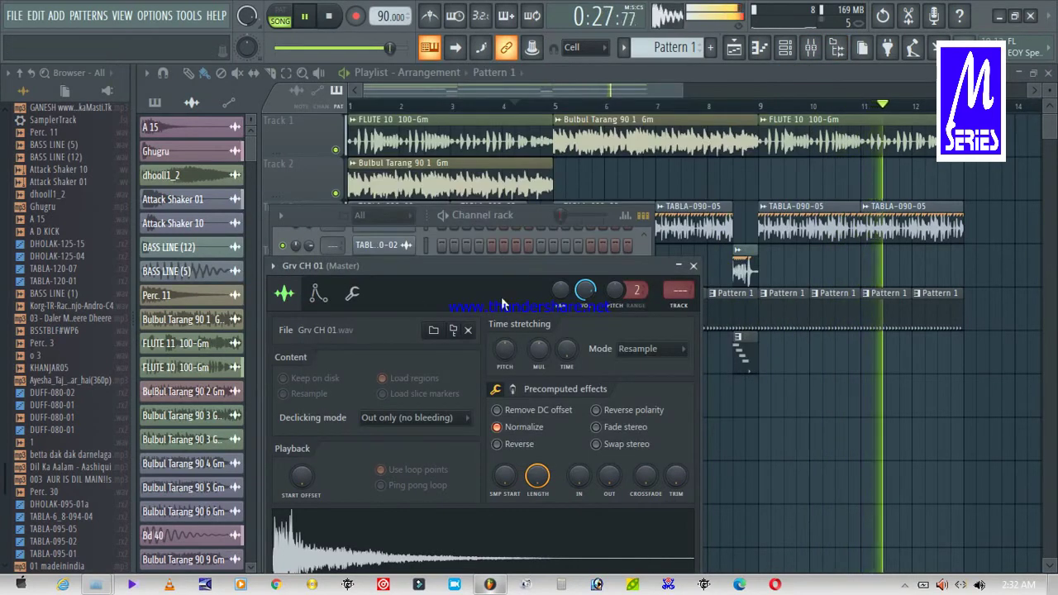
left_click_drag(482, 267, 512, 158)
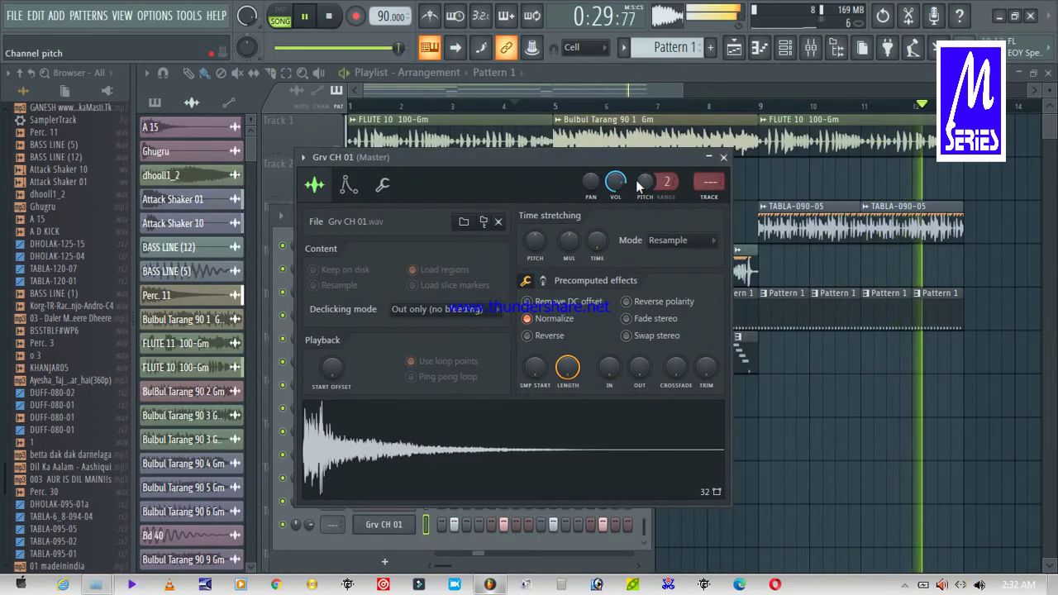
Close the Grv CH 01 settings and sequencer, then place a Bulbul Tarang 90 1 Gm clip at bar 9 of Track 2 and audition the ending
left_click(724, 158)
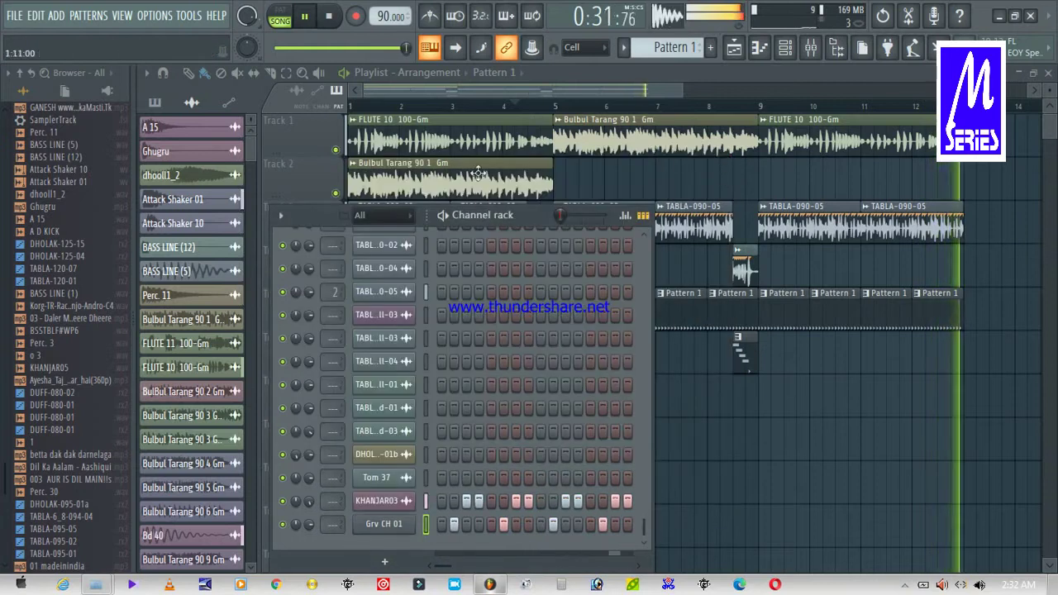
key("F6")
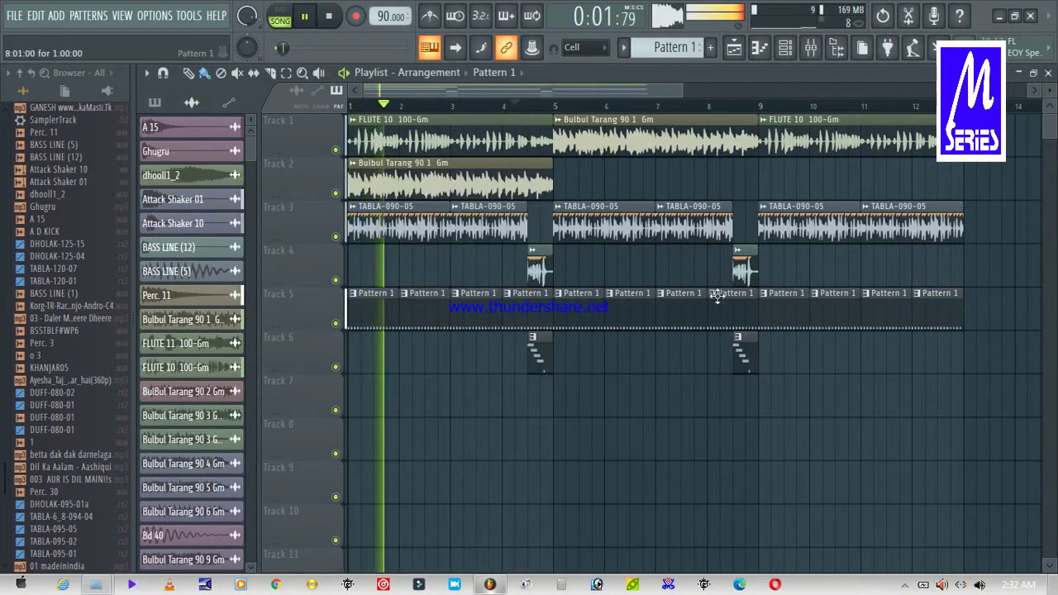
left_click(435, 182)
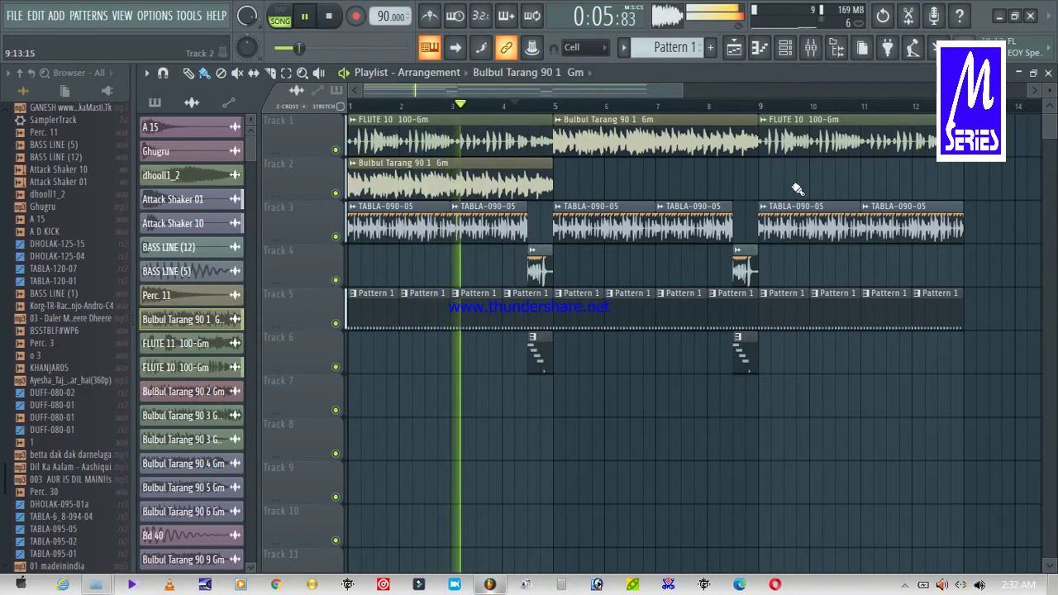
left_click(762, 175)
left_click(765, 107)
left_click(920, 108)
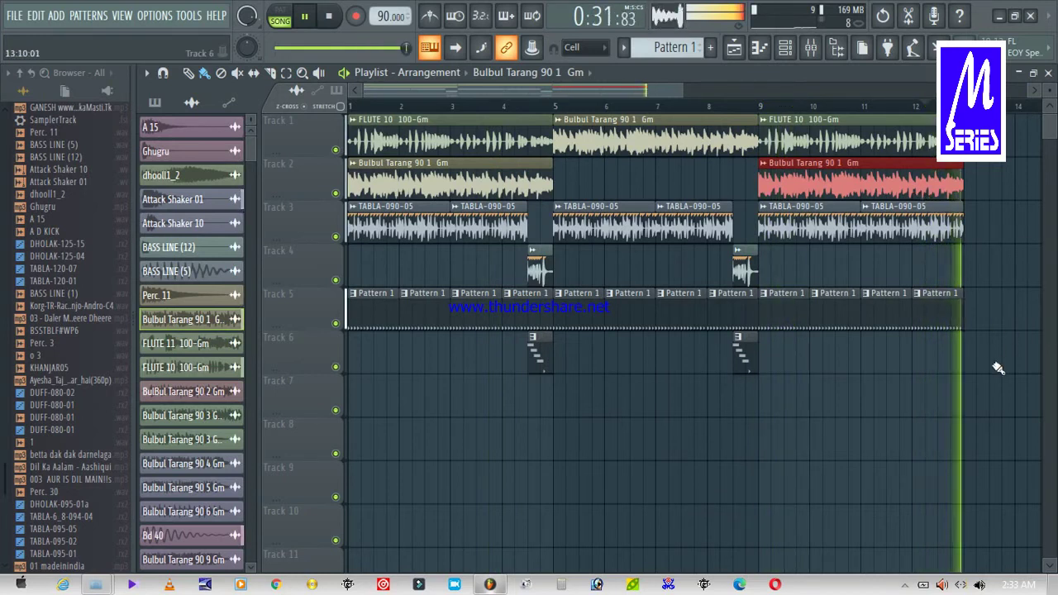
Play from about bar 4 and reopen Pattern 1's step sequencer, trying an extra Perc. 11 hit on steps 14 and 15 before keeping it on step 16
left_click(501, 105)
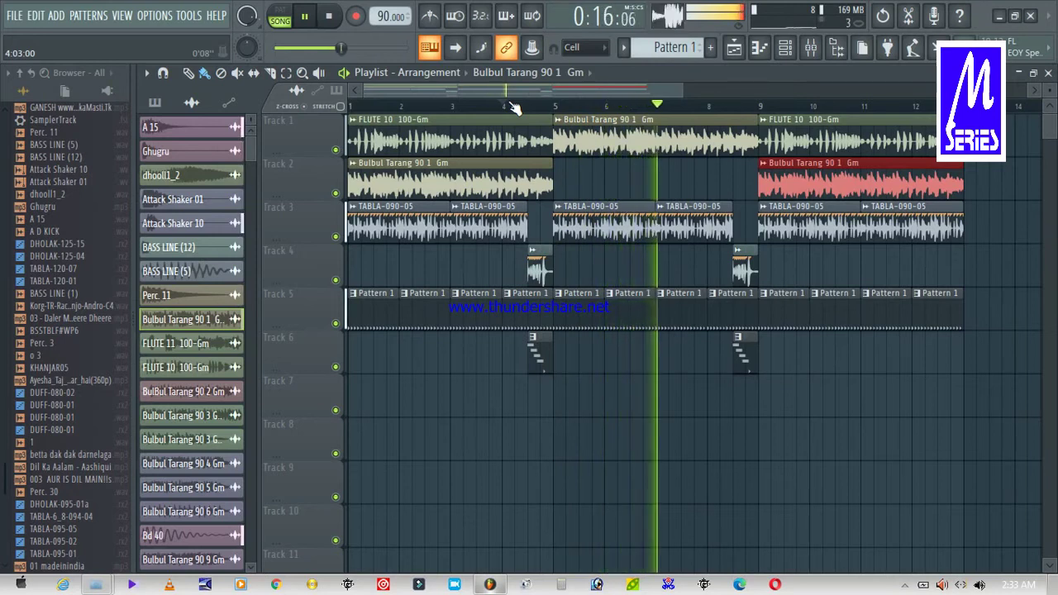
double_click(633, 306)
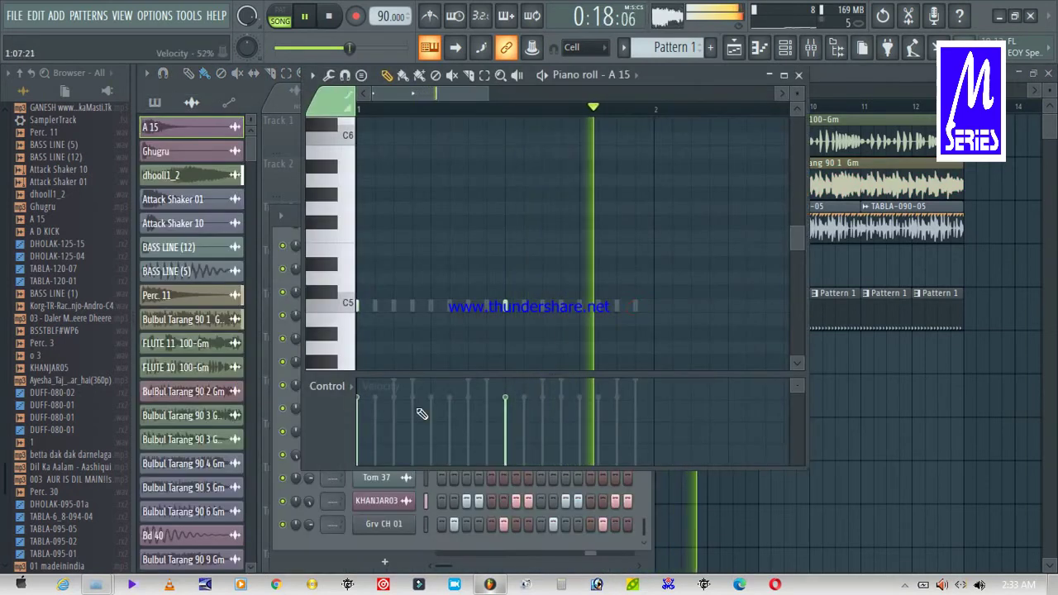
left_click(798, 75)
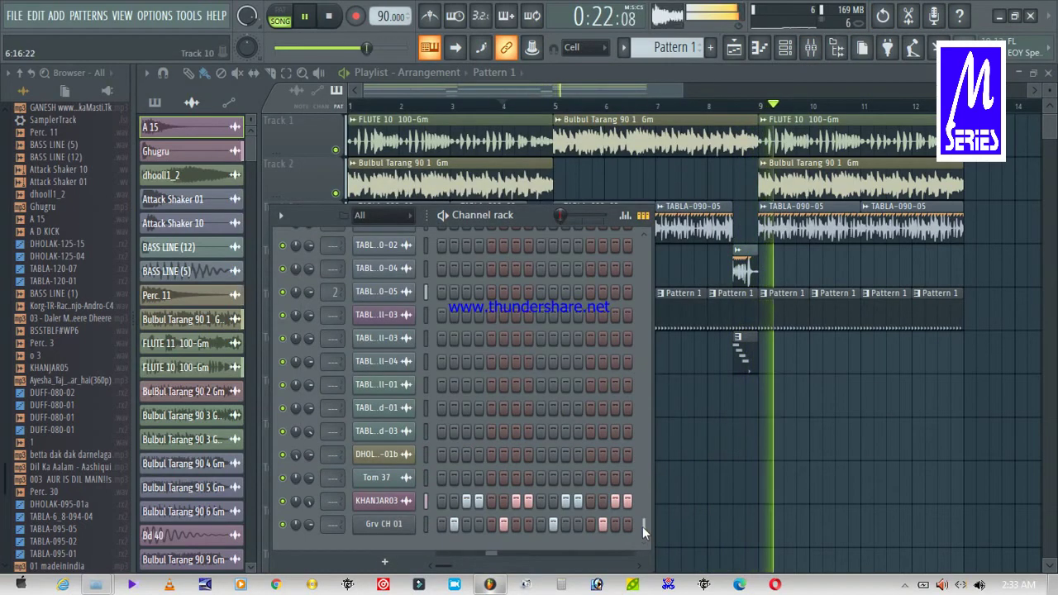
left_click_drag(642, 525, 656, 234)
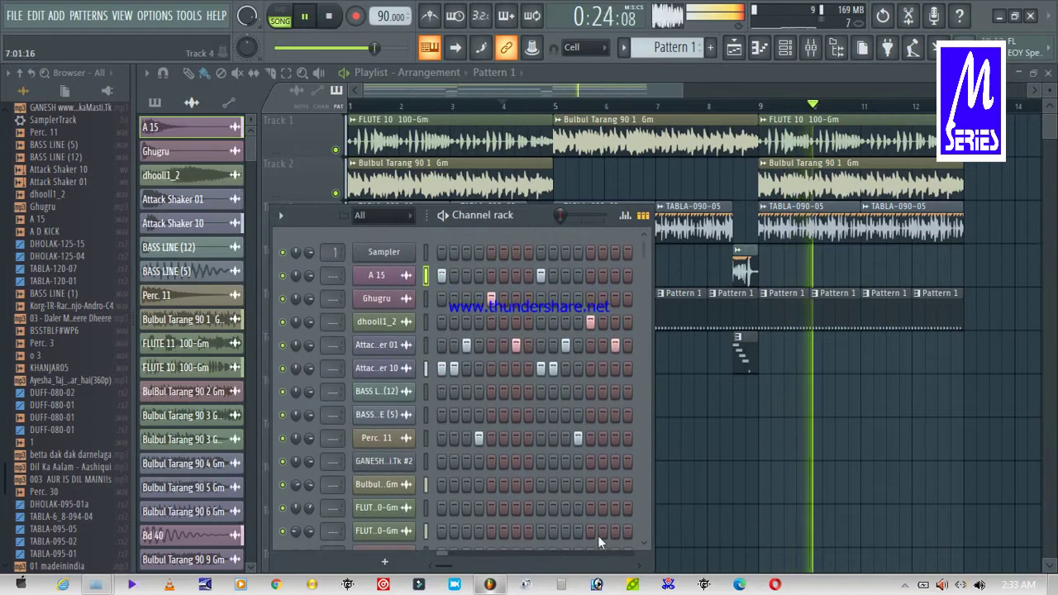
left_click(602, 439)
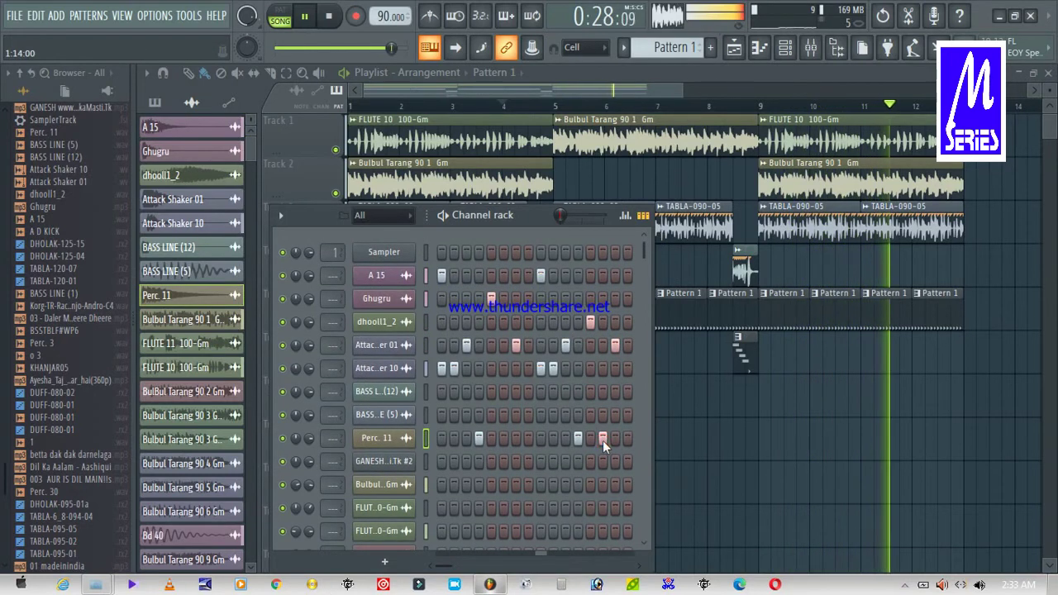
left_click(603, 439)
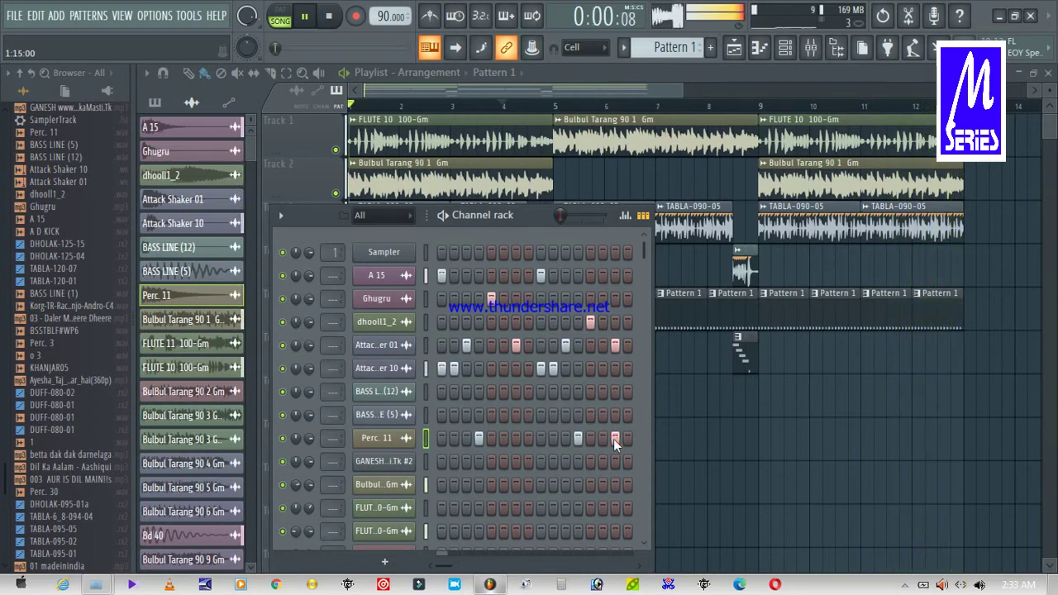
left_click(627, 438)
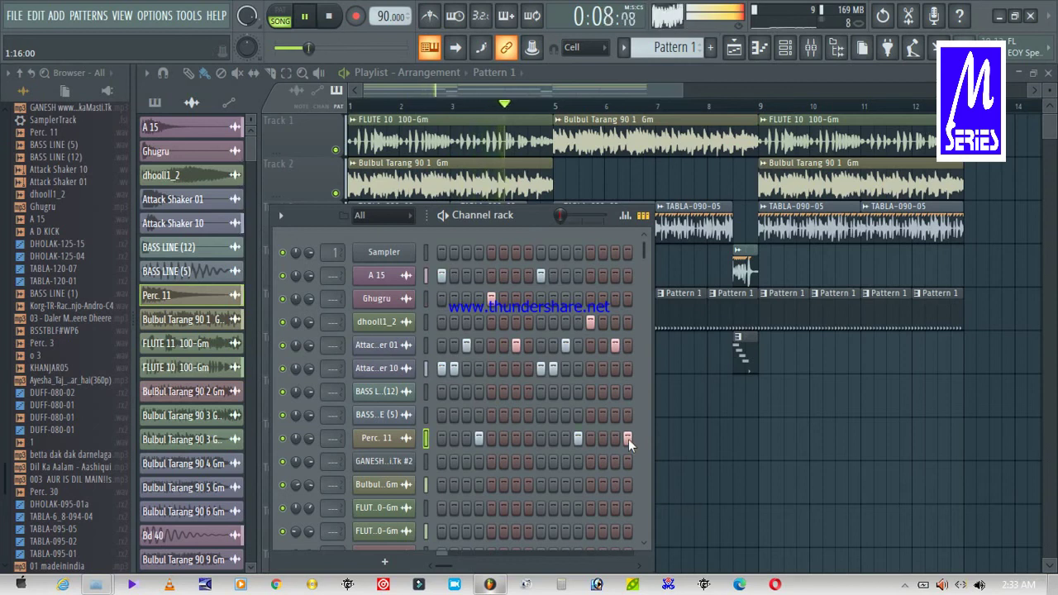
Open the Perc. 11 piano roll, show note panning, and pan the last note in the bar hard right
left_click(393, 437)
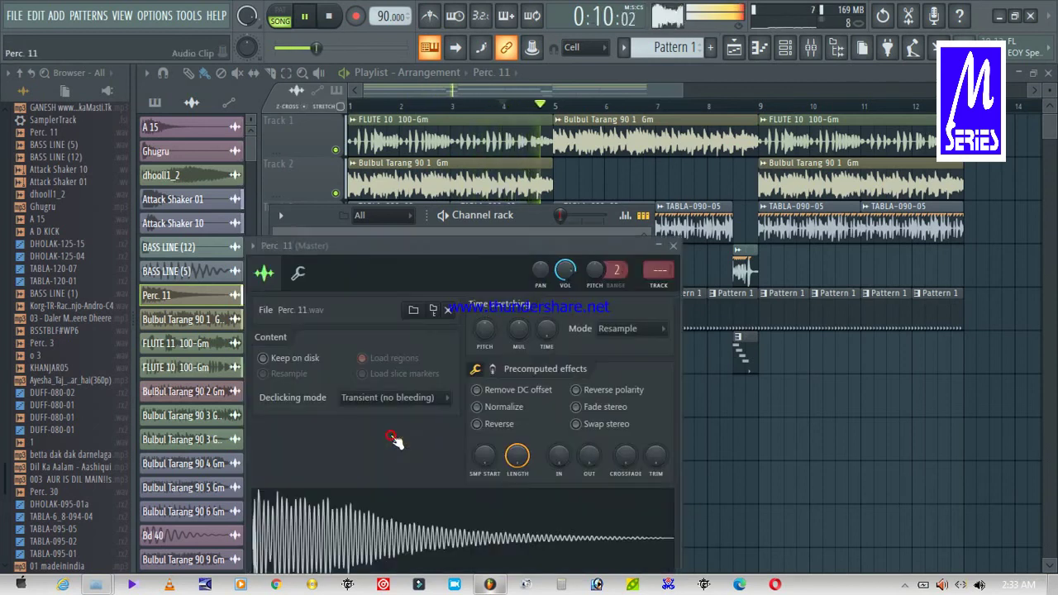
left_click(252, 247)
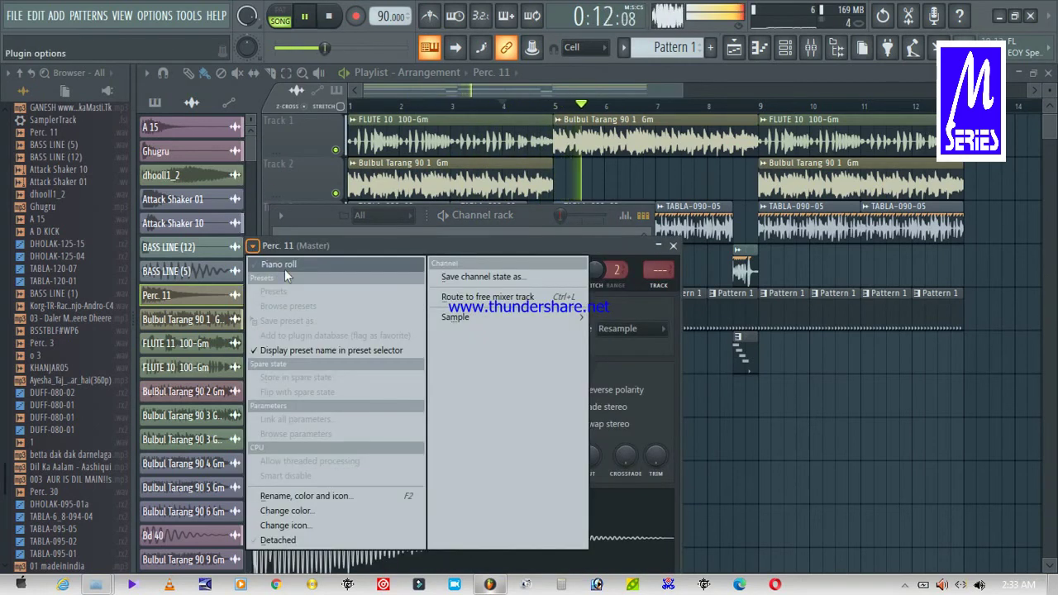
left_click(285, 268)
left_click(351, 387)
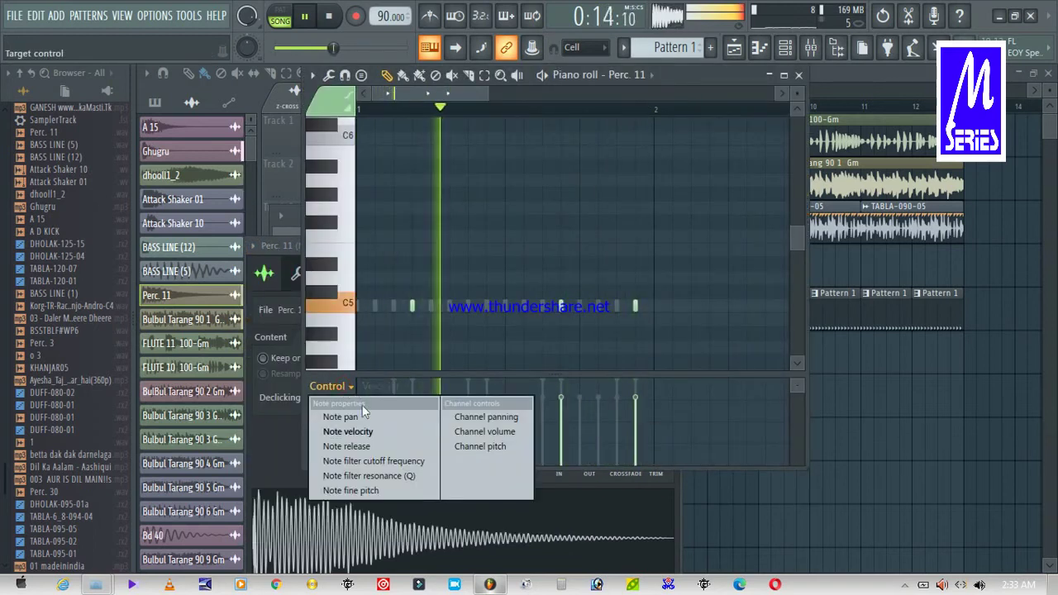
left_click(366, 413)
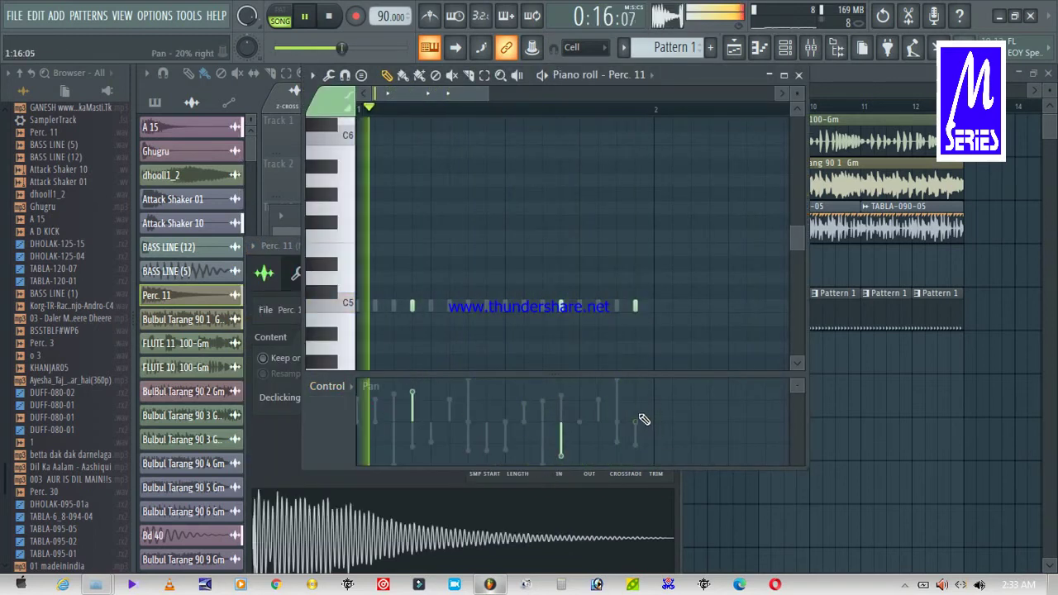
left_click_drag(637, 420, 669, 325)
Replace the last C5 note of Perc. 11 with an F5 note at the same position, shortened to one step
left_click(635, 307)
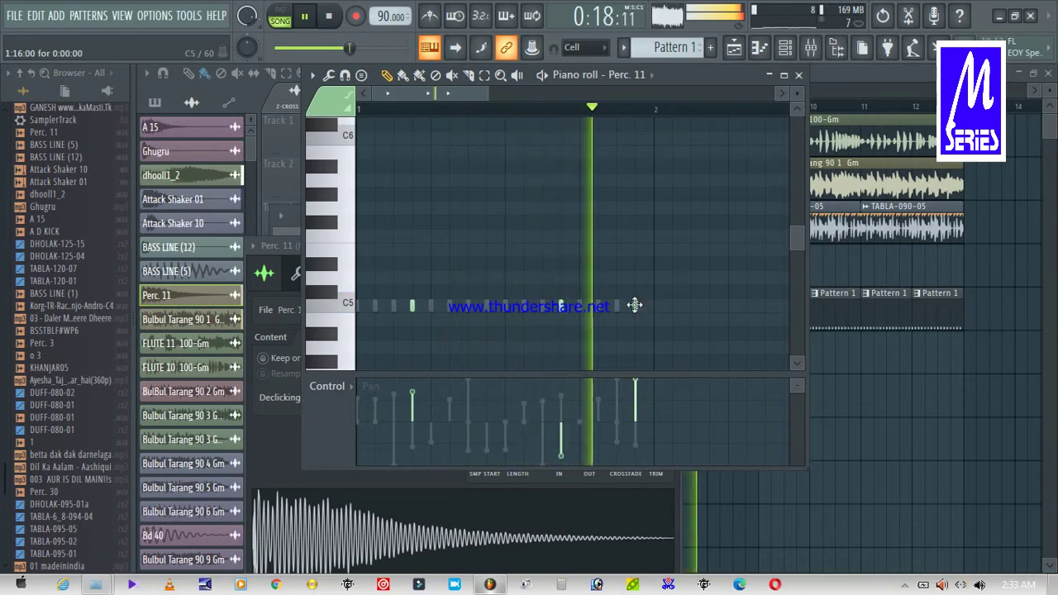
left_click(636, 238)
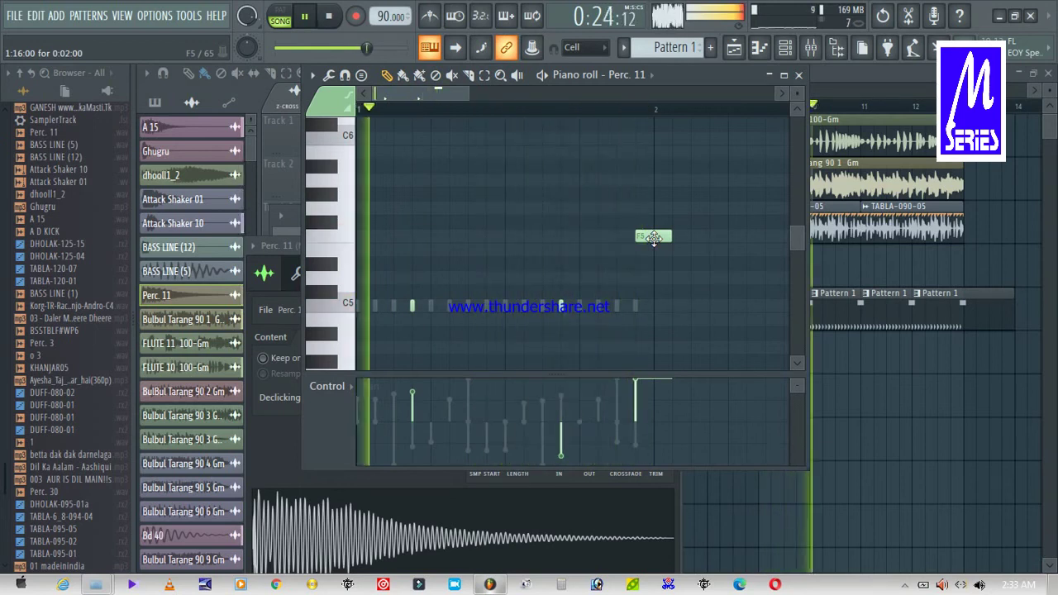
left_click_drag(670, 237, 654, 237)
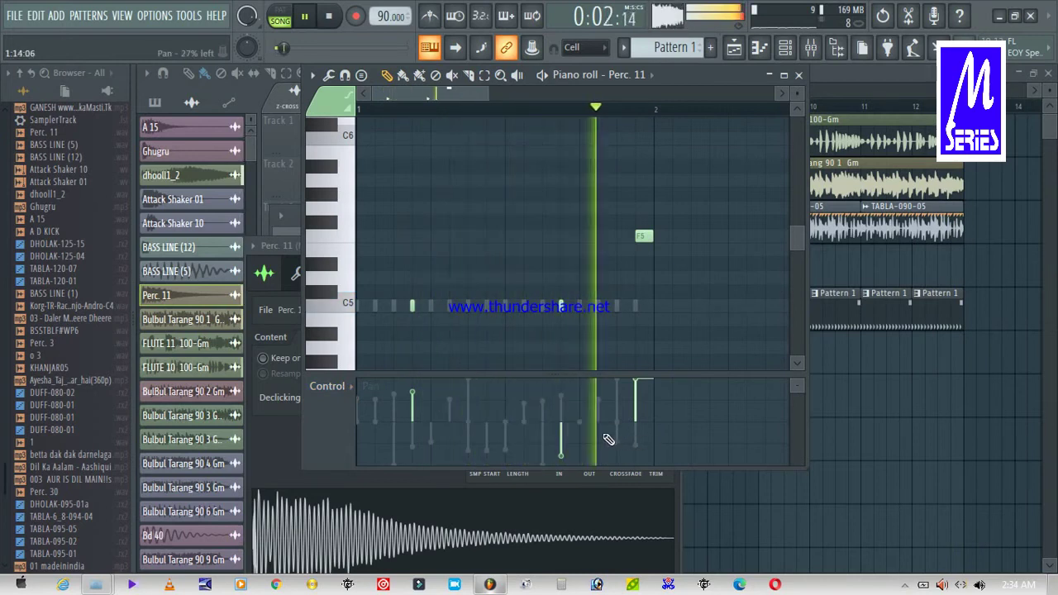
Lower the velocity of the Perc. 11 F5 note to about 74%, and close its piano roll and sample settings
left_click(327, 386)
left_click(366, 431)
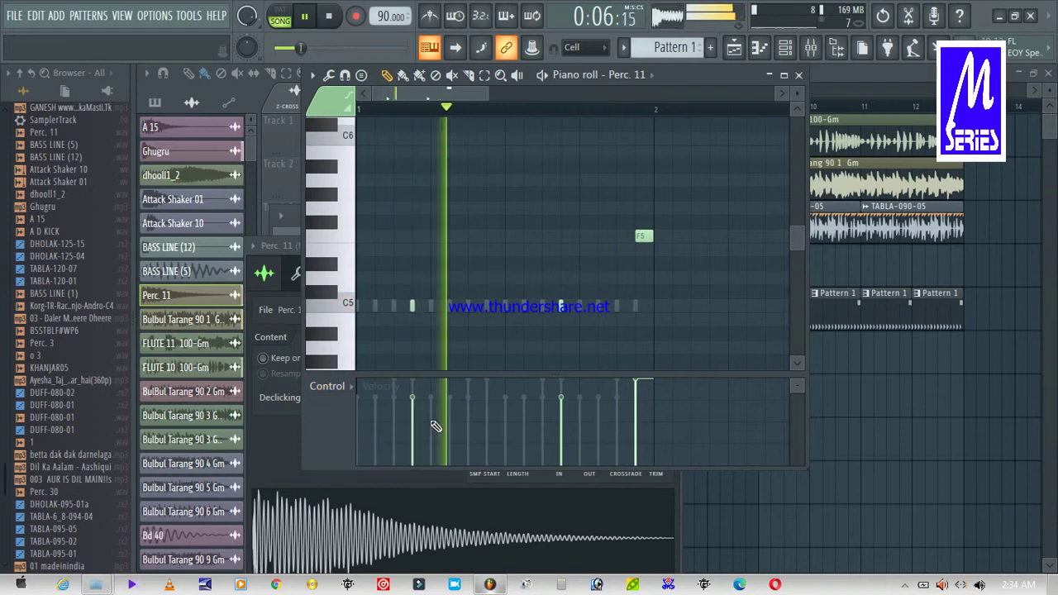
left_click_drag(643, 386, 642, 402)
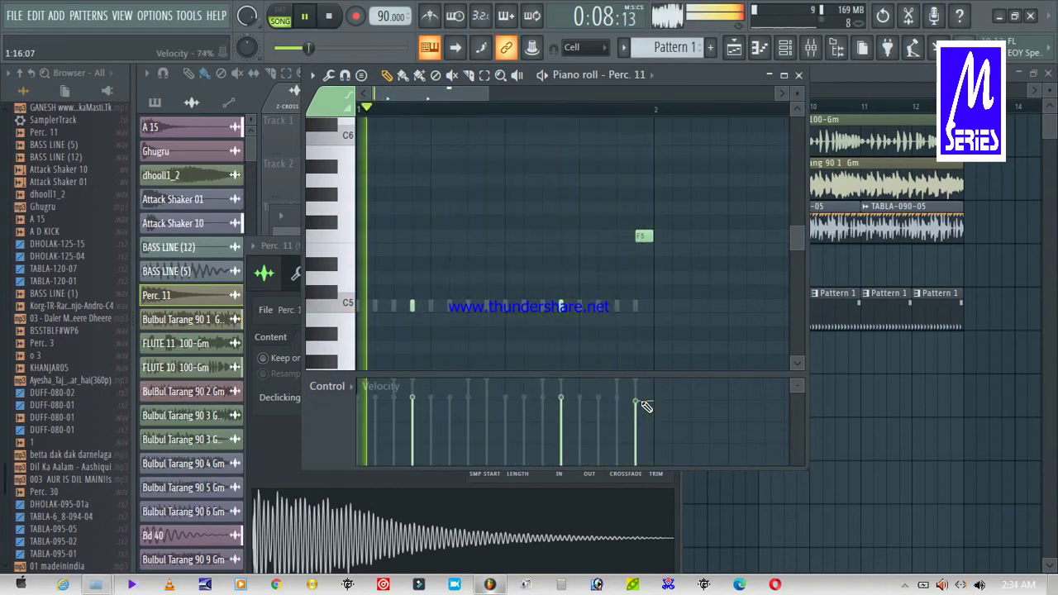
left_click(799, 75)
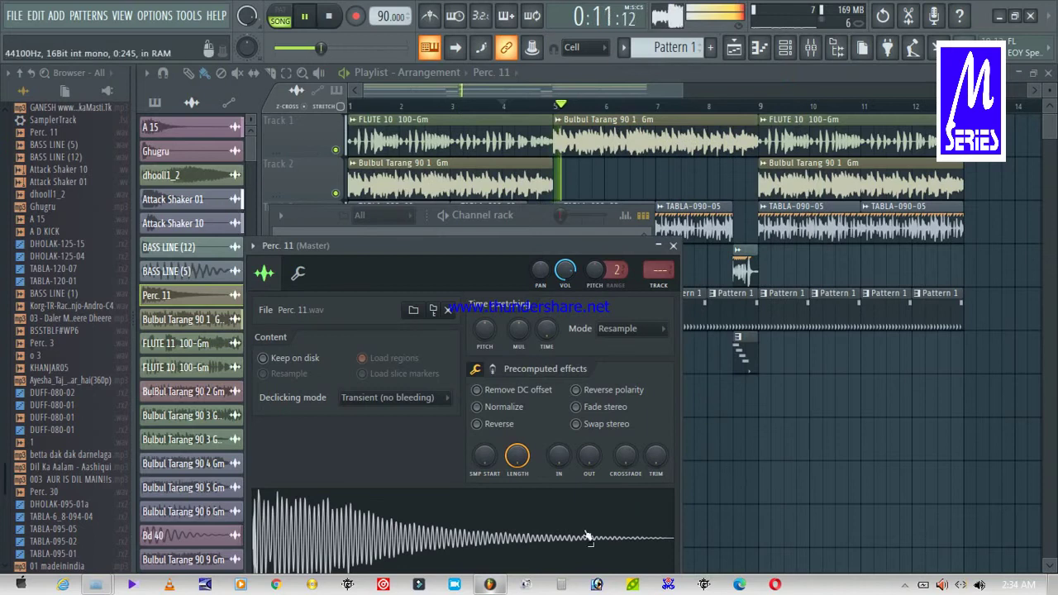
left_click(673, 247)
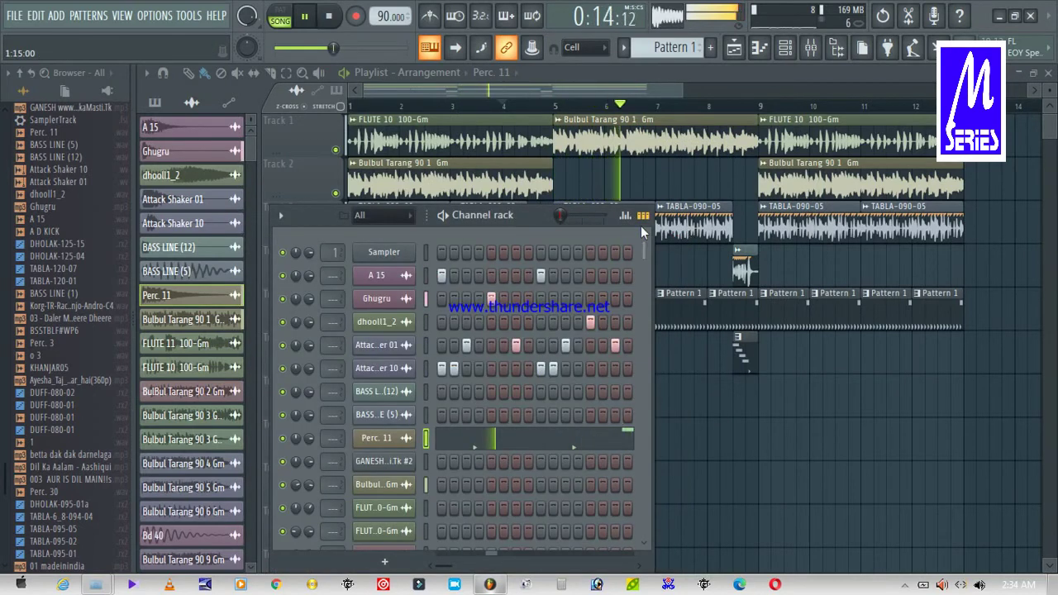
Hide the step sequencer, stop playback, and add the browser sample 1.wav to the project as a new audio channel
key("F6")
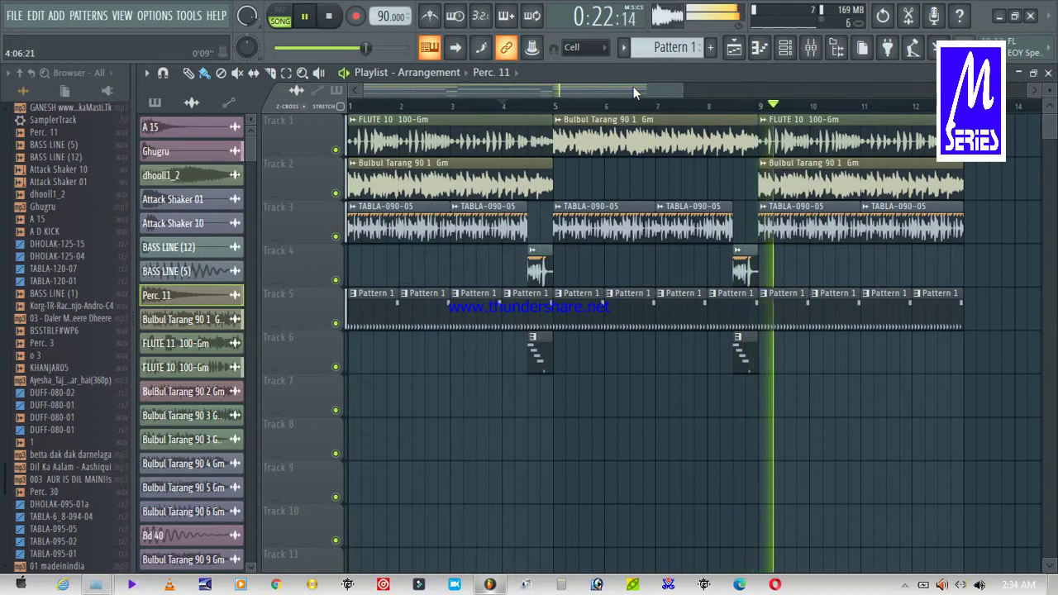
key("space")
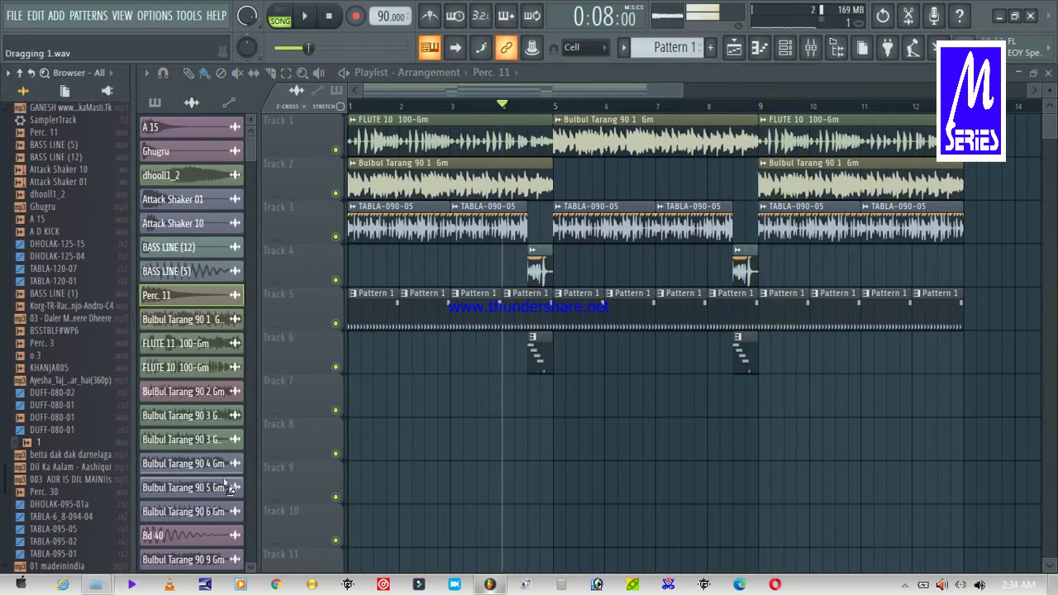
left_click_drag(217, 476, 222, 483)
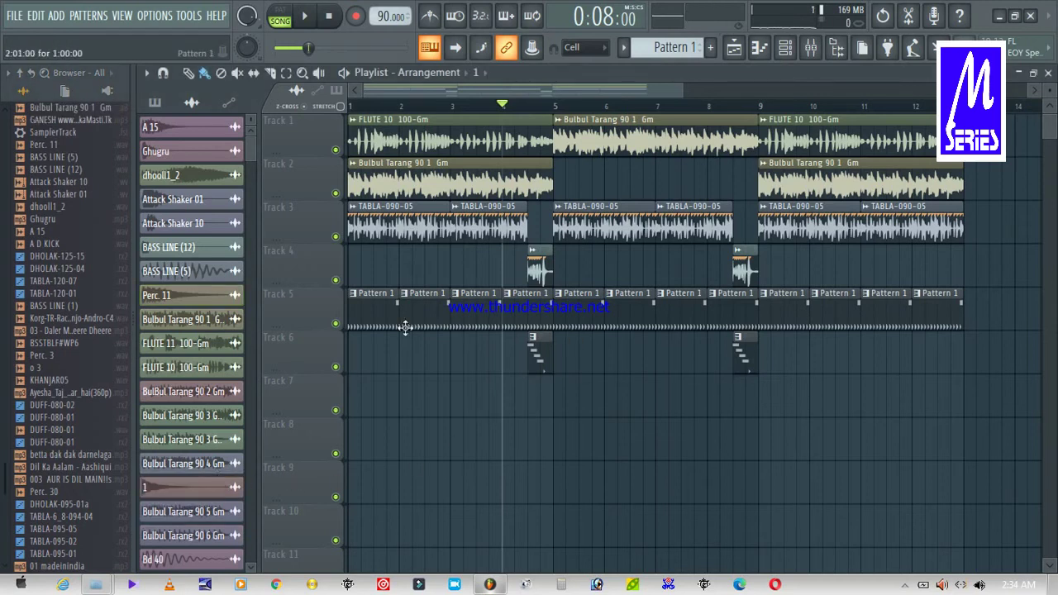
Open Pattern 2's step sequencer from its first clip on Track 6 and show all channels to reach channel 1
double_click(540, 352)
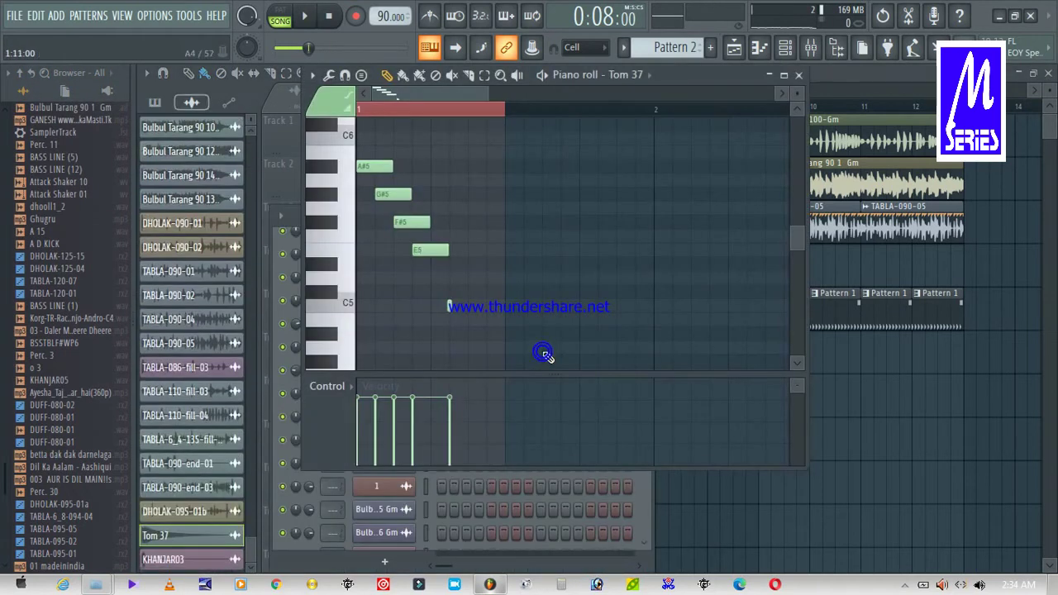
left_click(798, 75)
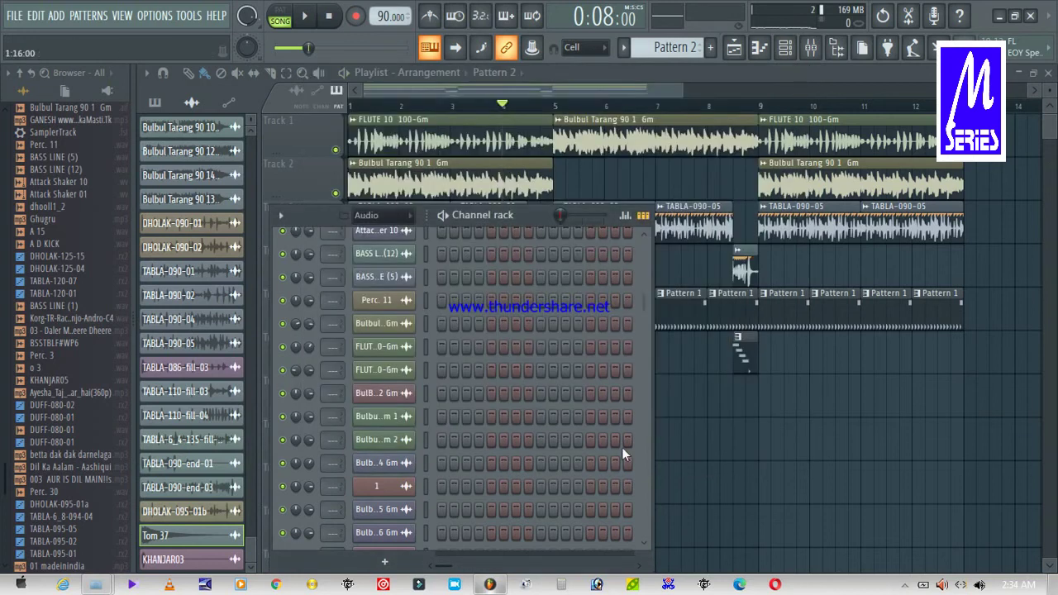
left_click_drag(641, 300, 619, 182)
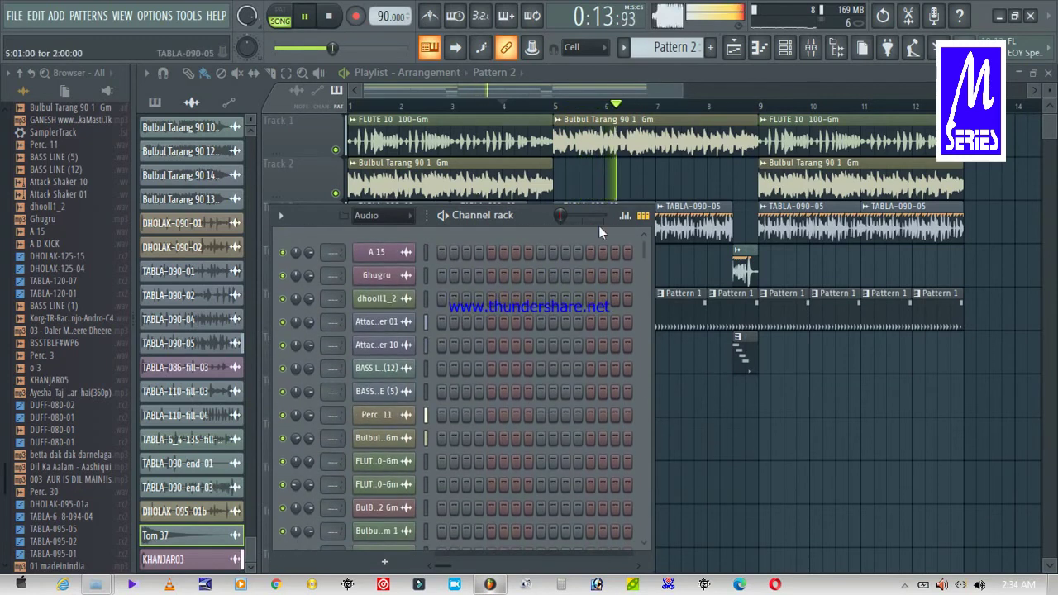
key("space")
left_click(384, 232)
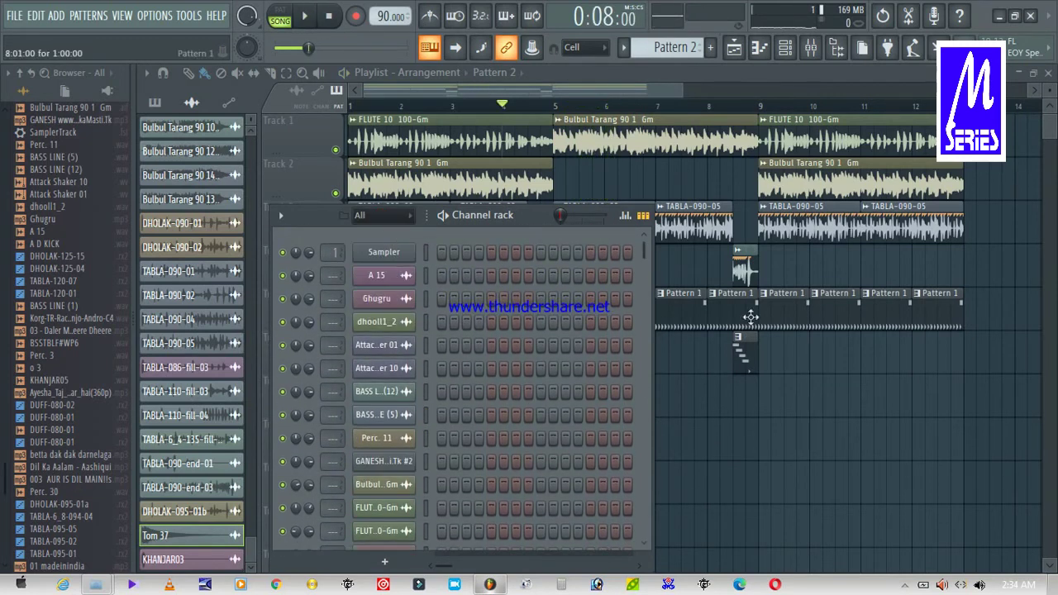
left_click_drag(646, 252, 616, 391)
Try a single channel 1 hit on step 9 and then on step 8 of Pattern 2 during playback
key("space")
left_click(541, 266)
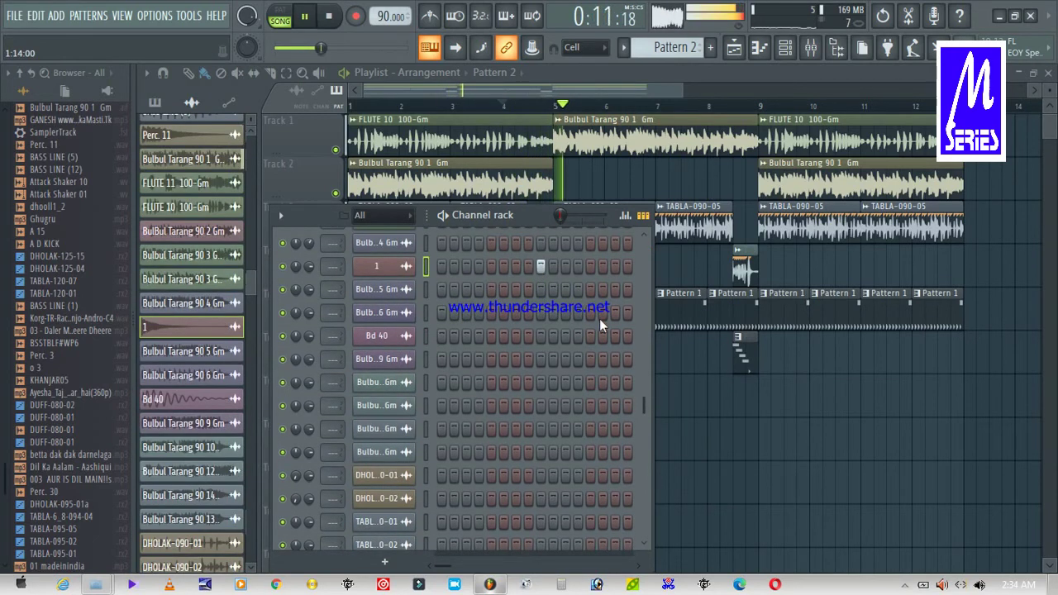
left_click_drag(536, 214, 544, 318)
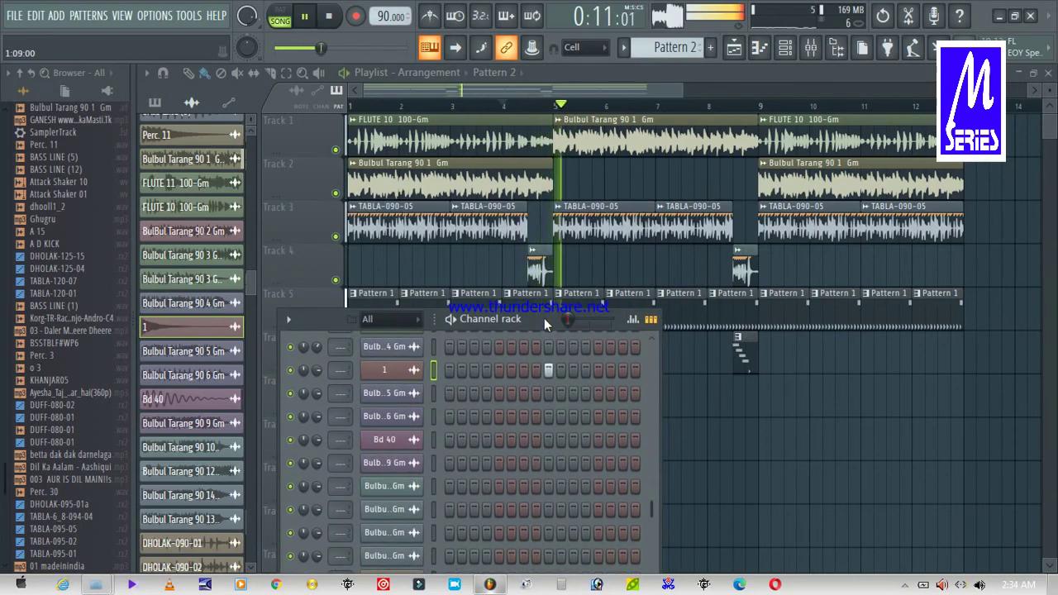
left_click(547, 370)
left_click(535, 371)
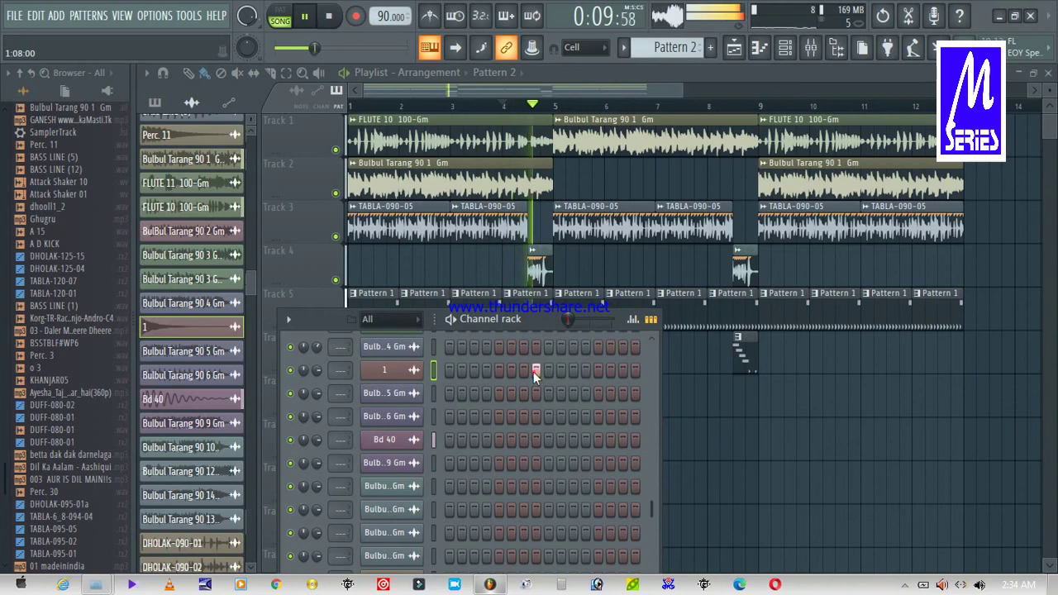
left_click(534, 371)
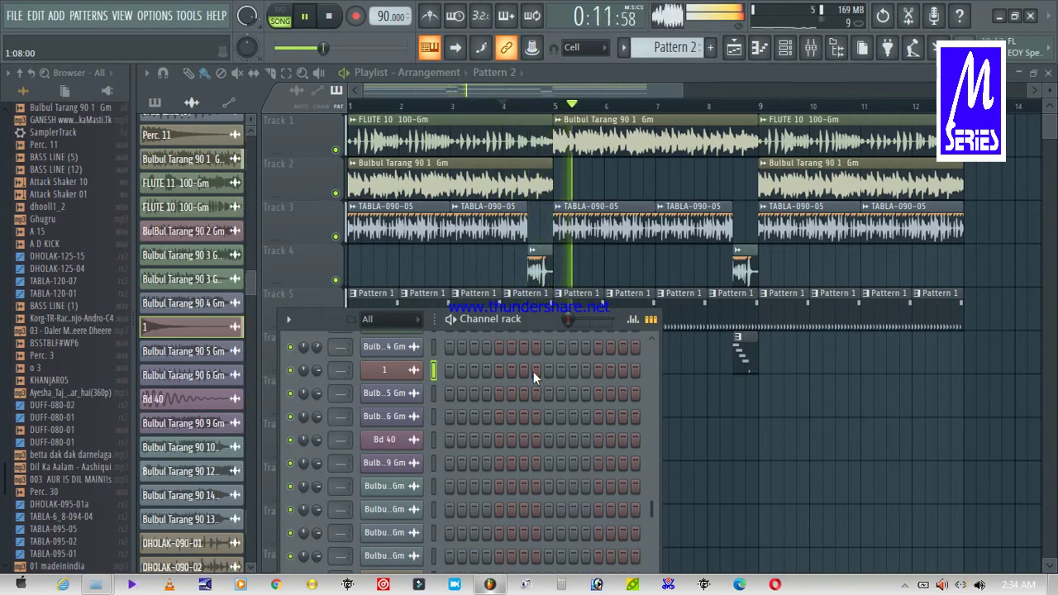
Stop playback, extend the first Pattern 2 clip on Track 6 to 12 steps, and add a channel 1 hit on step 9 of the pattern
key("space")
left_click_drag(538, 322, 560, 424)
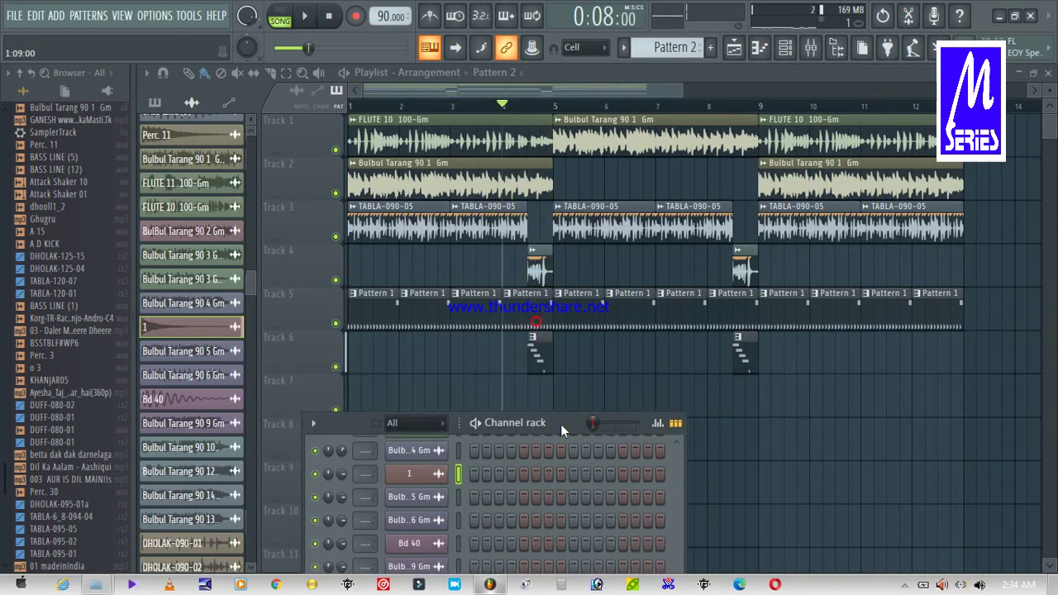
left_click(547, 359)
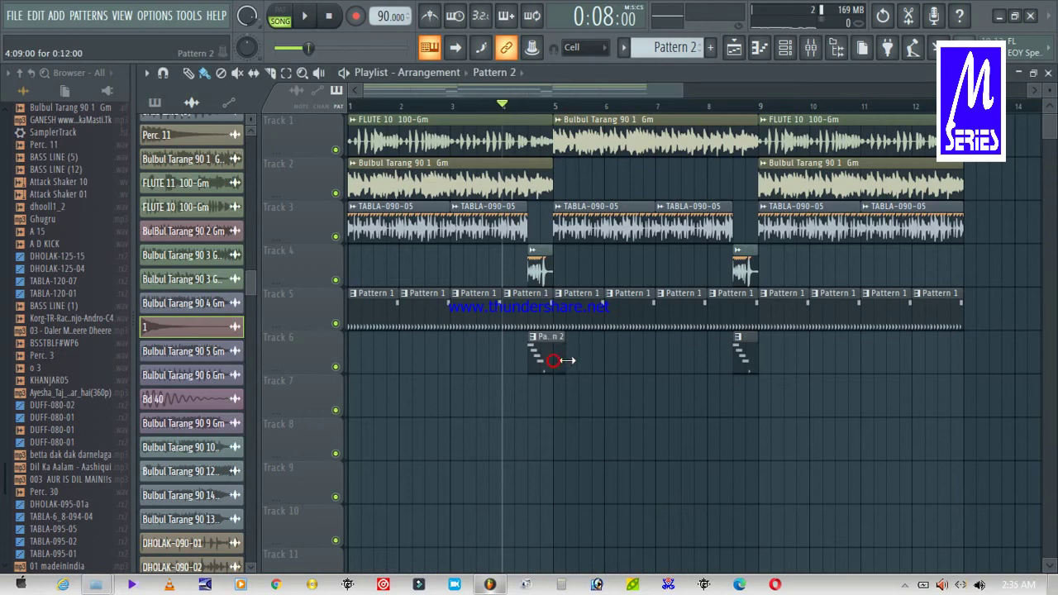
double_click(554, 361)
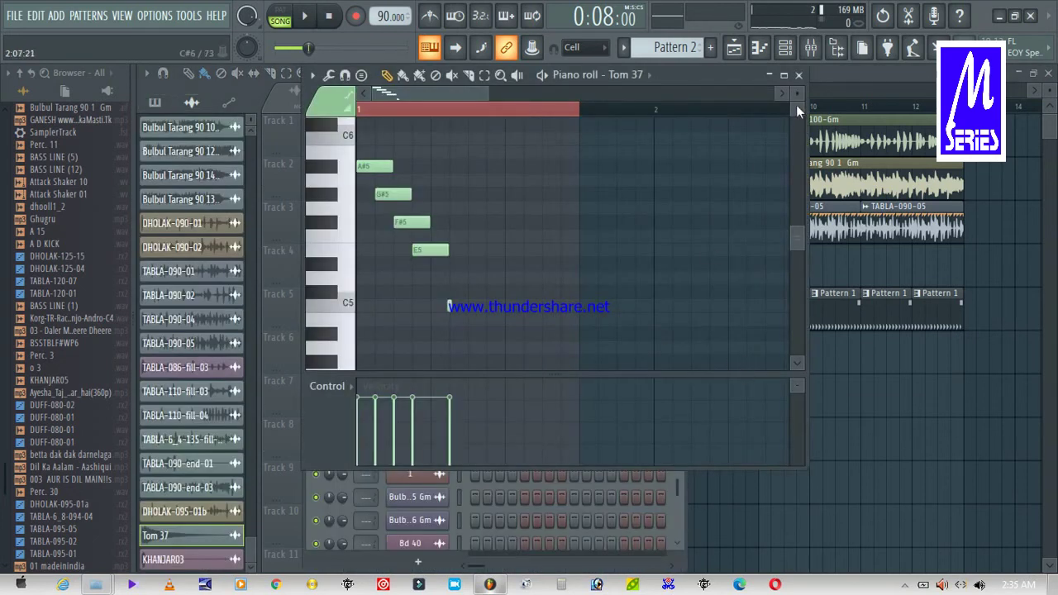
left_click(798, 75)
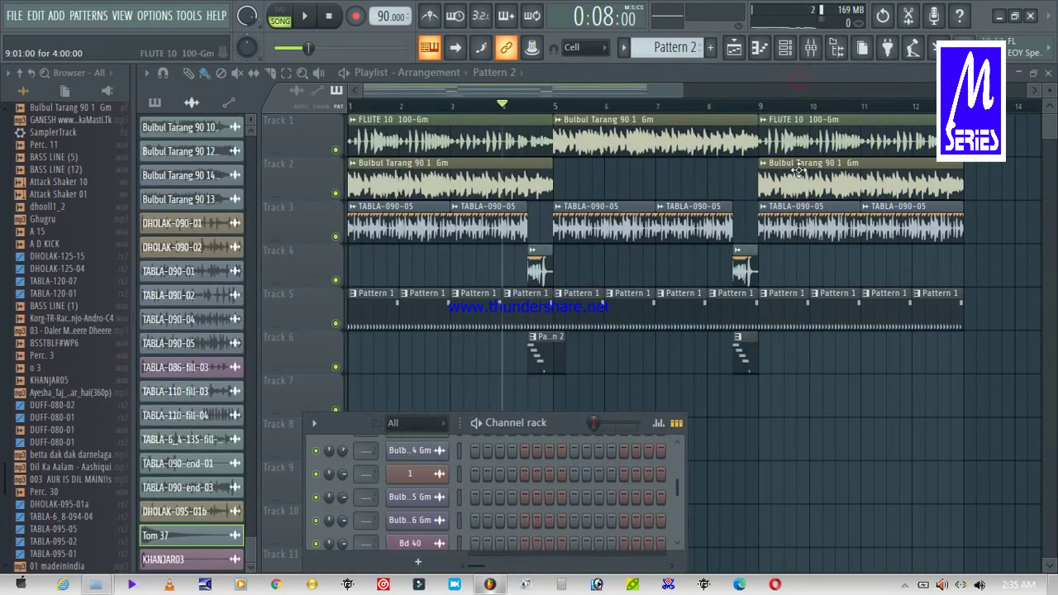
left_click(575, 476)
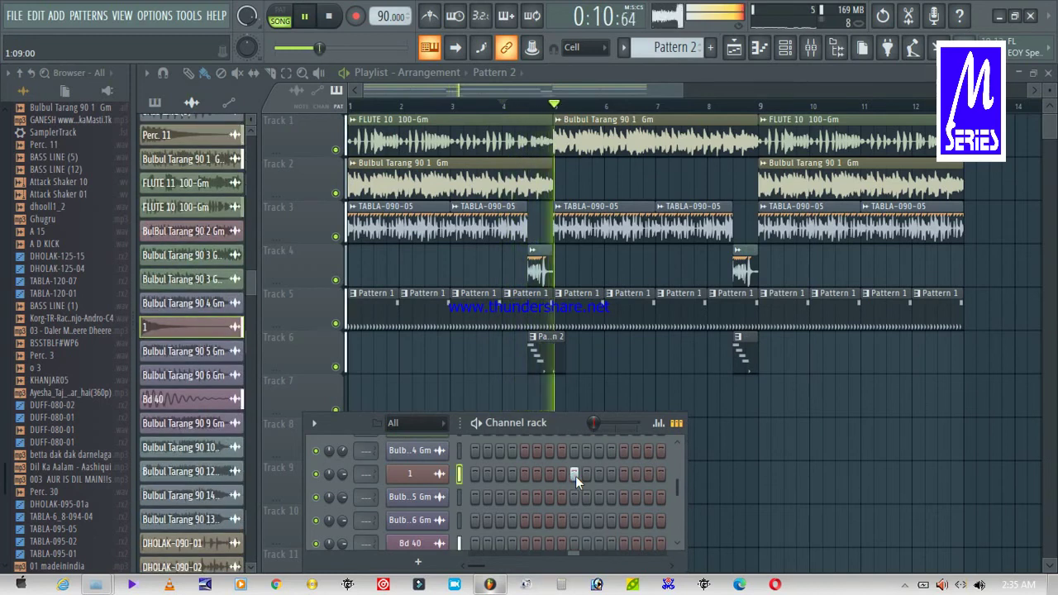
Adjust the EQ in the precomputed effects of channel 1's sample, and close its settings
left_click(423, 477)
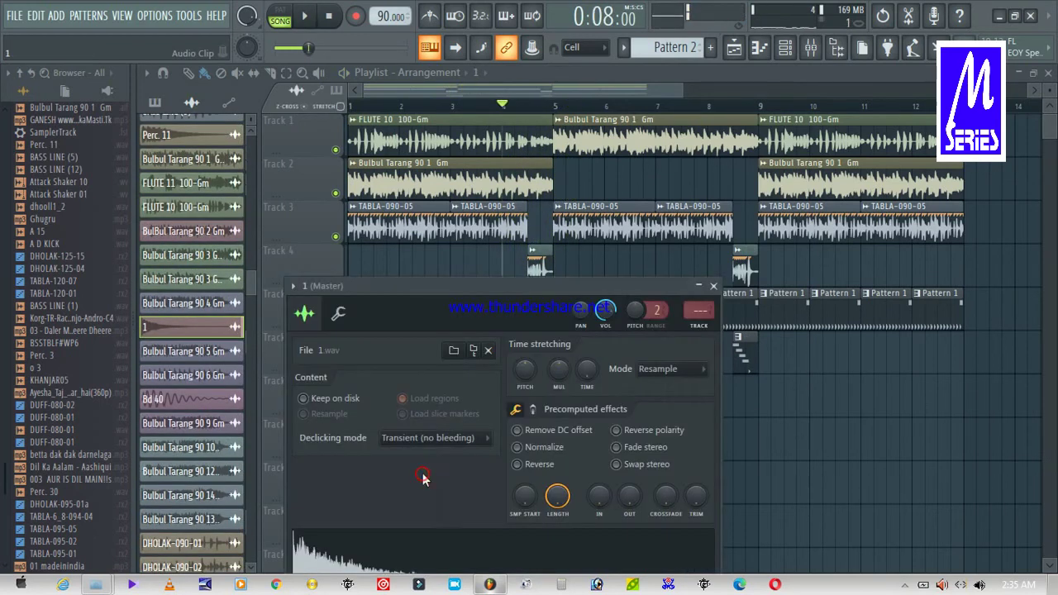
left_click_drag(519, 287, 527, 176)
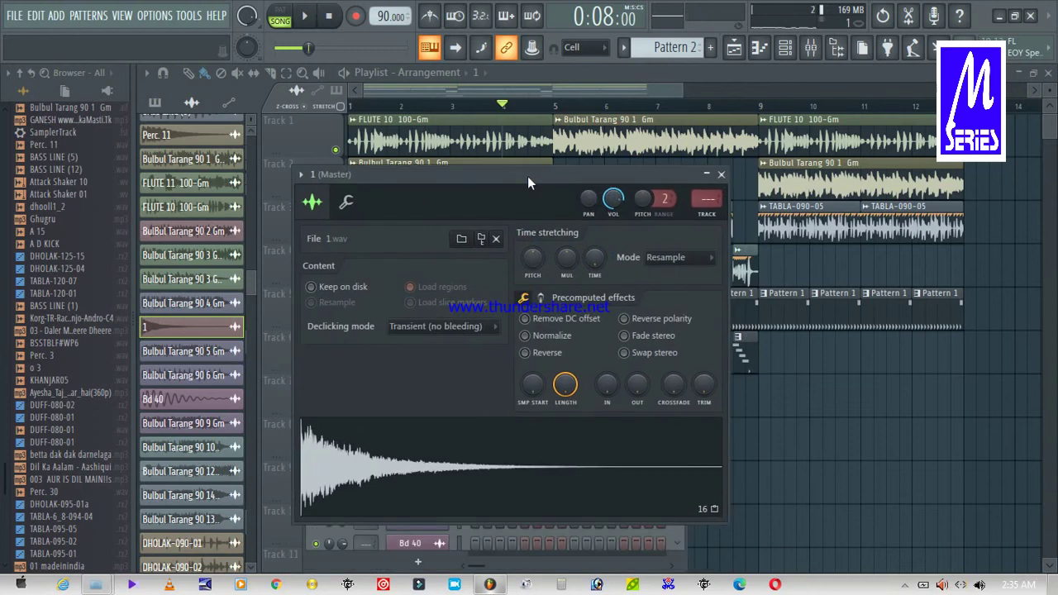
left_click(544, 301)
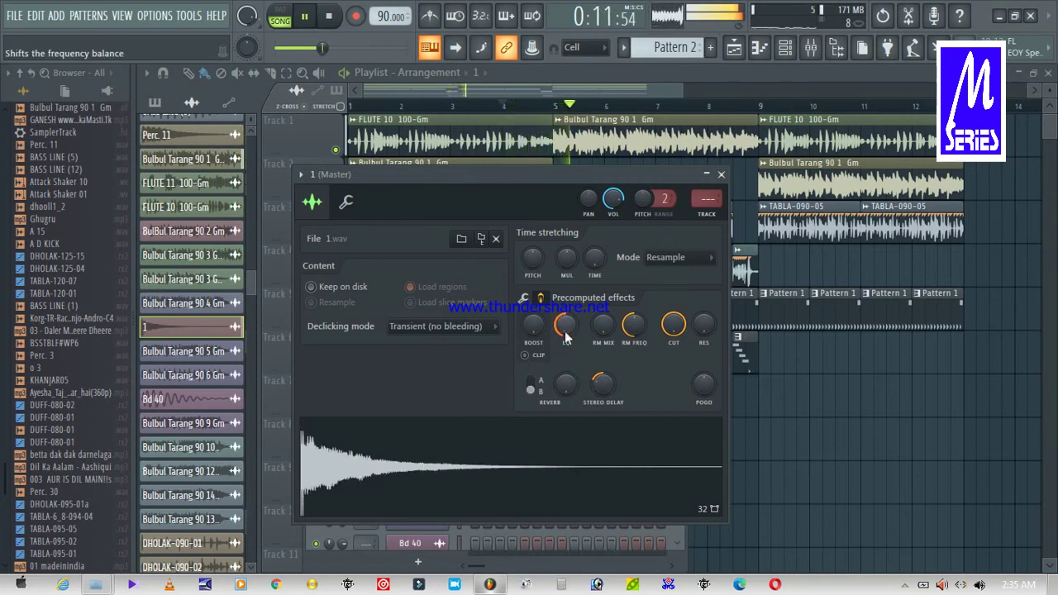
left_click(721, 175)
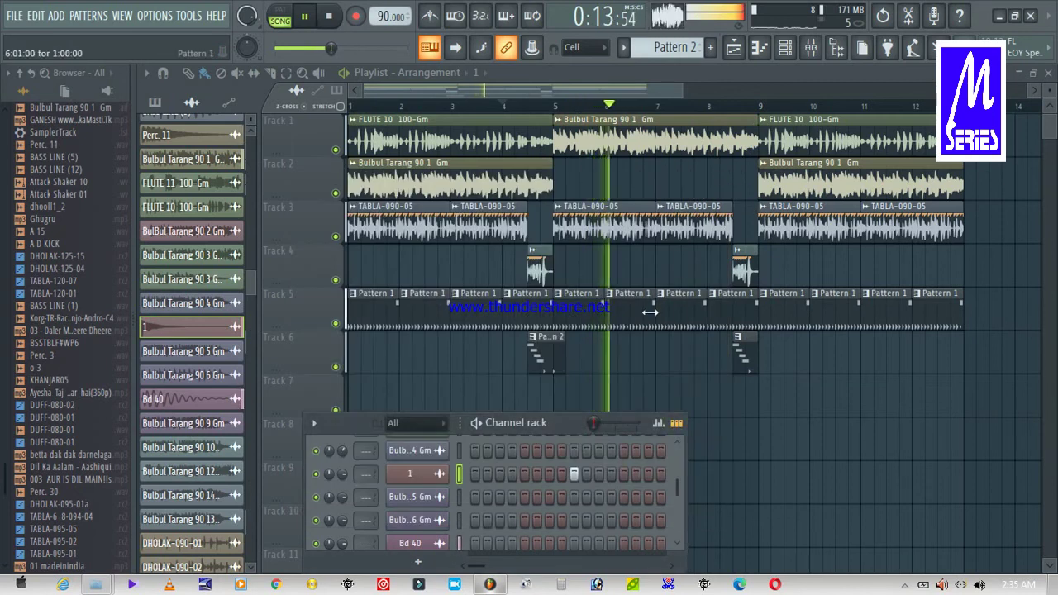
Hide the channel rack and extend the second Pattern 2 clip on Track 6 to 12 steps
left_click(509, 83)
left_click_drag(539, 91, 586, 92)
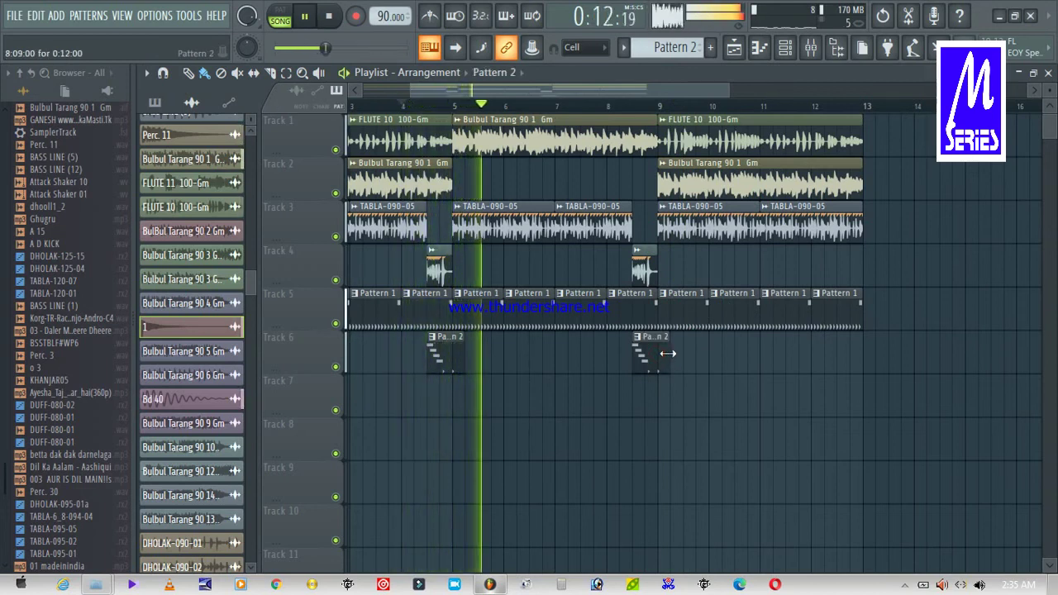
left_click_drag(536, 87, 452, 97)
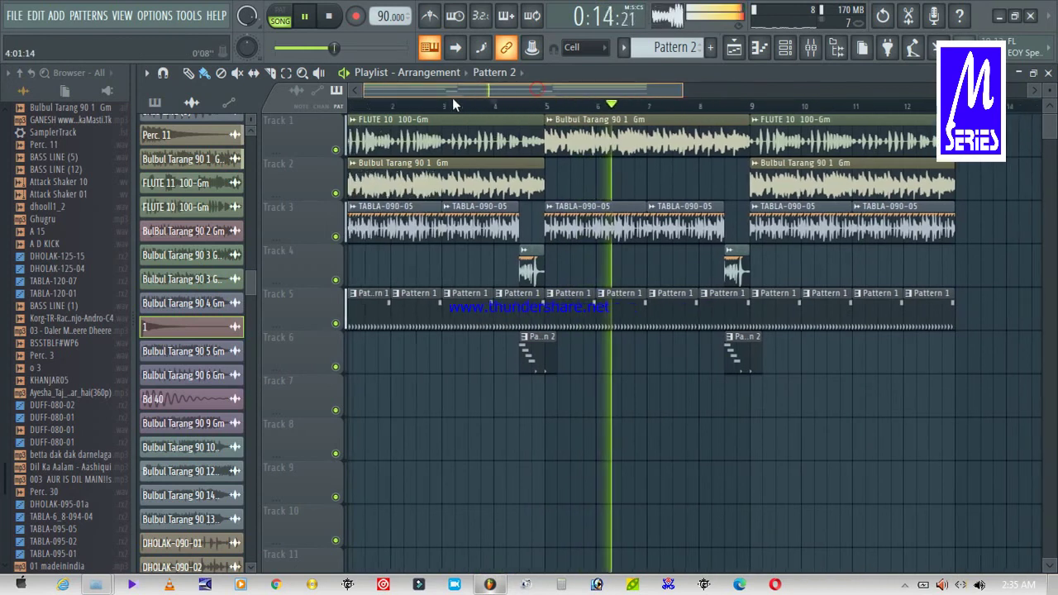
Place sample 1 as audio clips at bar 6 on Track 6 and bar 7 on Track 7, and review its sample settings
left_click(200, 325)
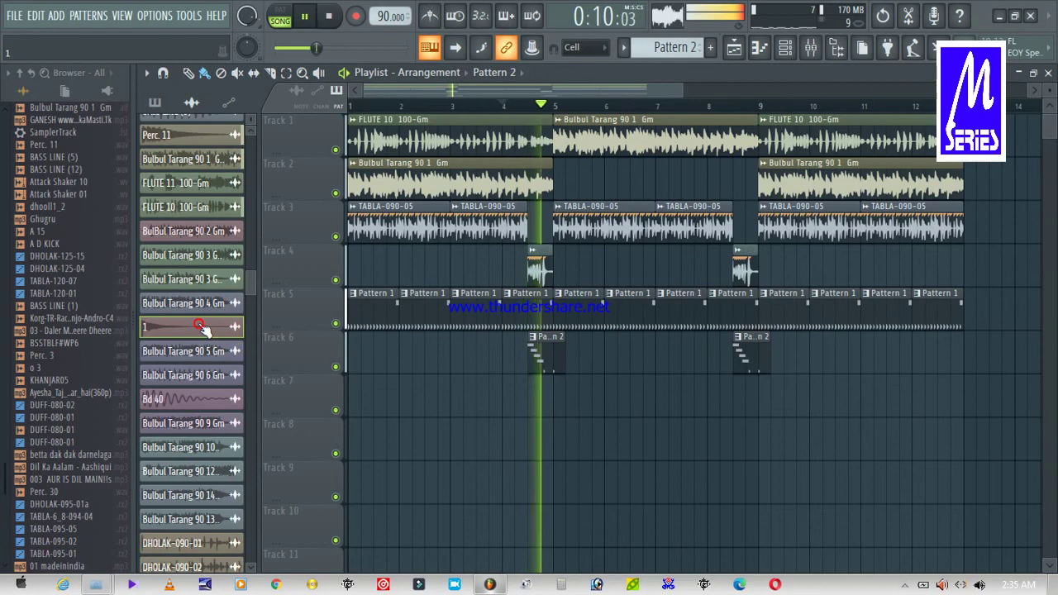
left_click(609, 345)
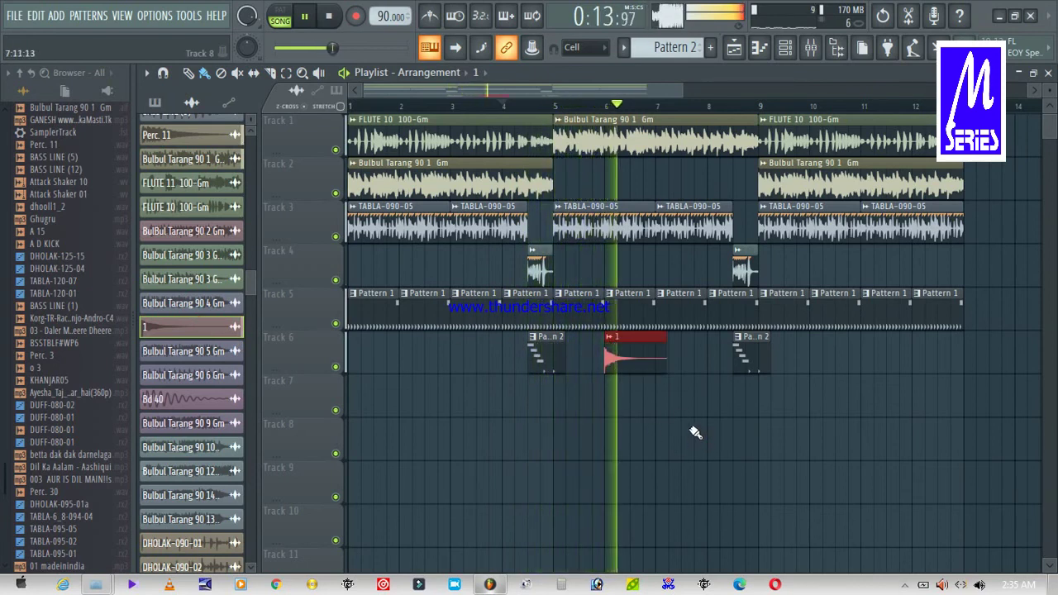
left_click(665, 390)
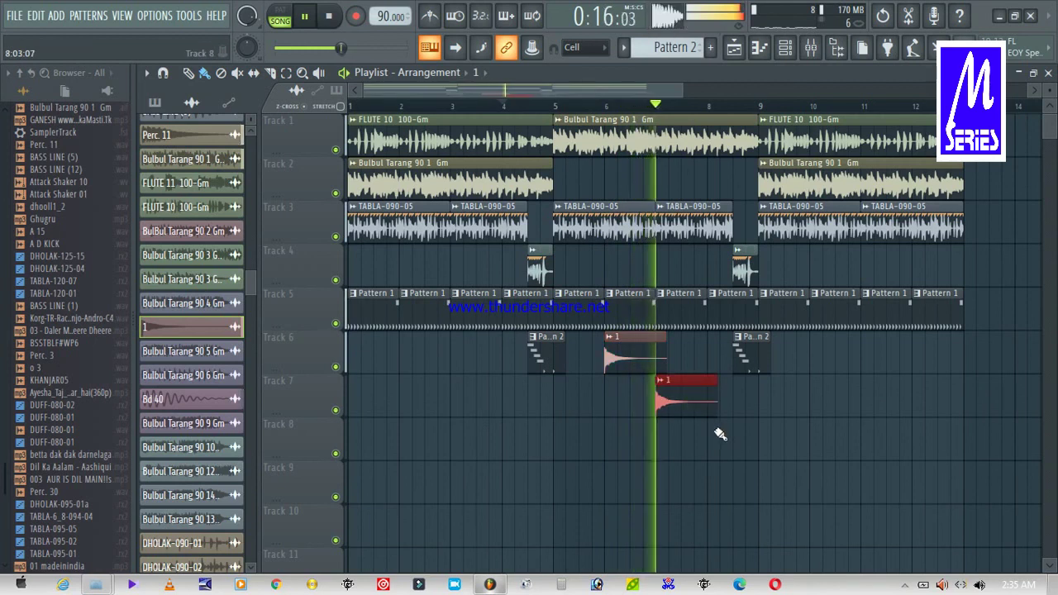
double_click(690, 412)
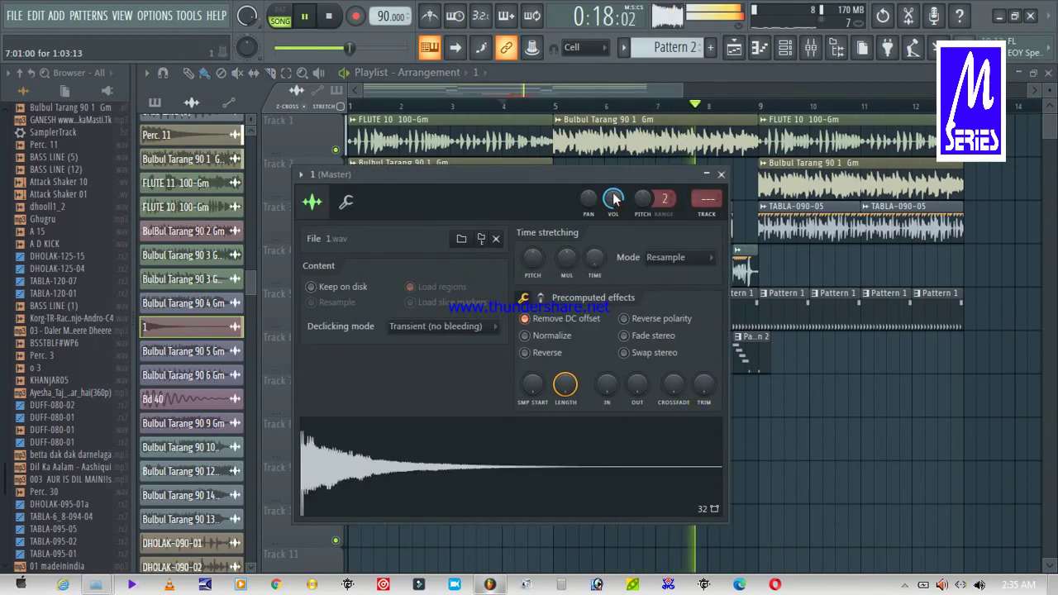
left_click(721, 175)
Try a sample 1 clip at bar 9 on Track 7, remove it, and move the bar 7 clip up to Track 6
left_click(761, 395)
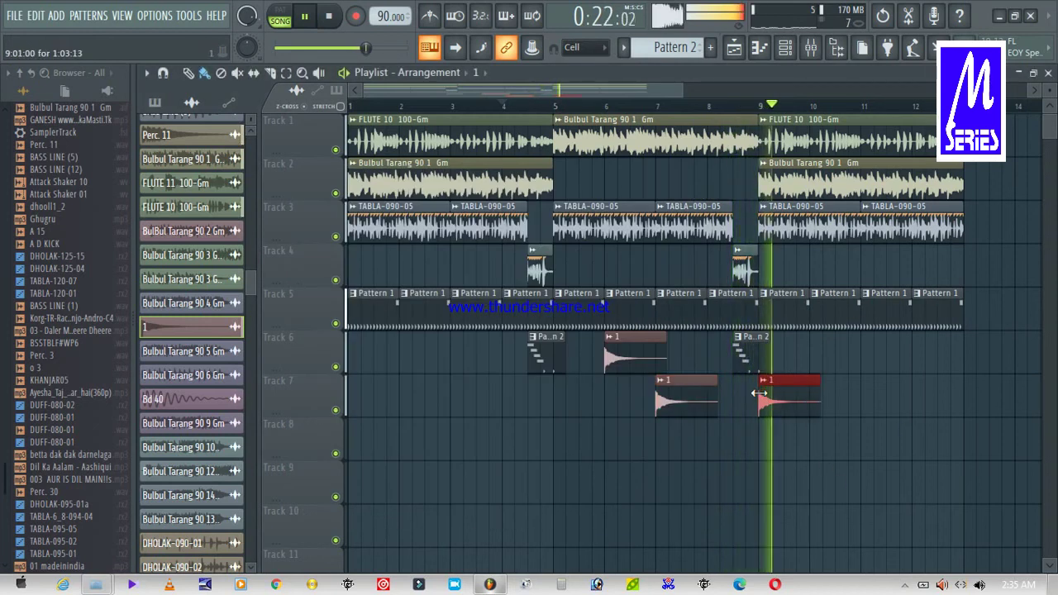
right_click(781, 397)
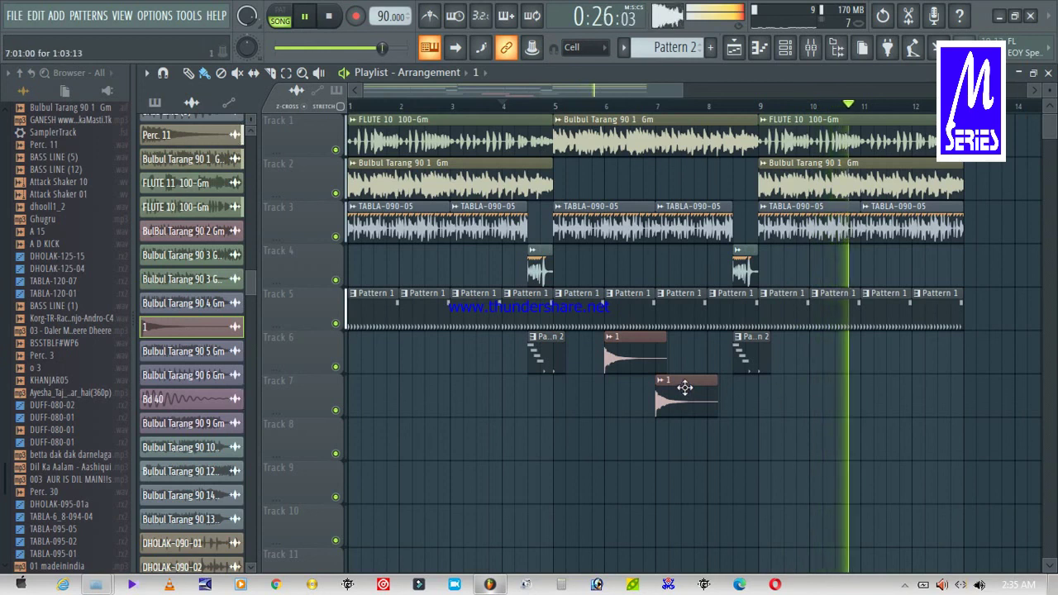
left_click_drag(685, 388, 685, 344)
Play from the middle of bar 5, set sample 1's start offset to 1%, and close its settings
left_click(580, 106)
double_click(636, 347)
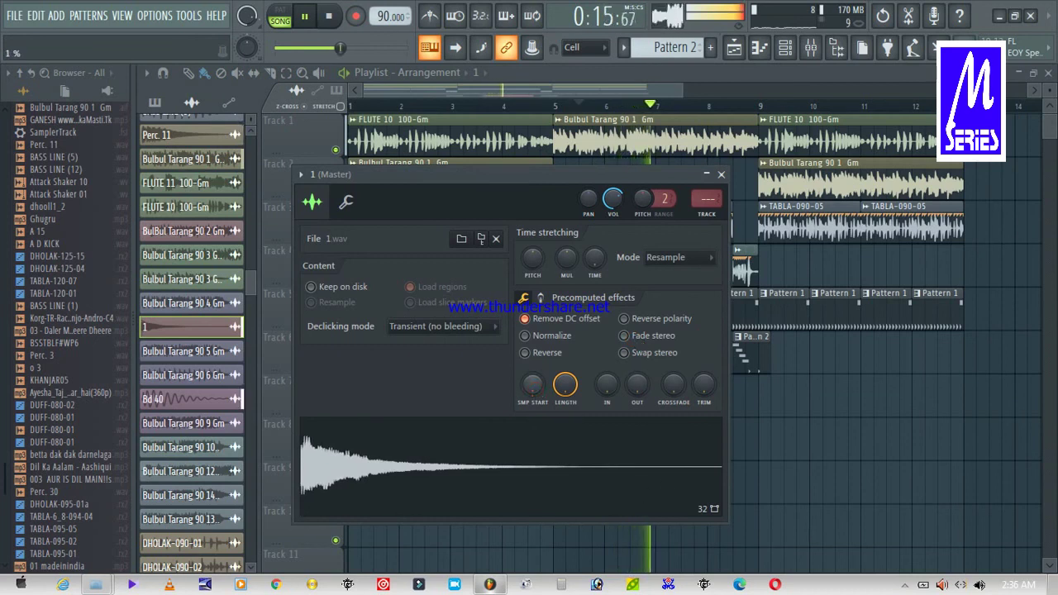
left_click(722, 175)
Mute Tracks 1, 2 and 3 during playback to isolate the fills and percussion patterns
left_click_drag(680, 87, 874, 91)
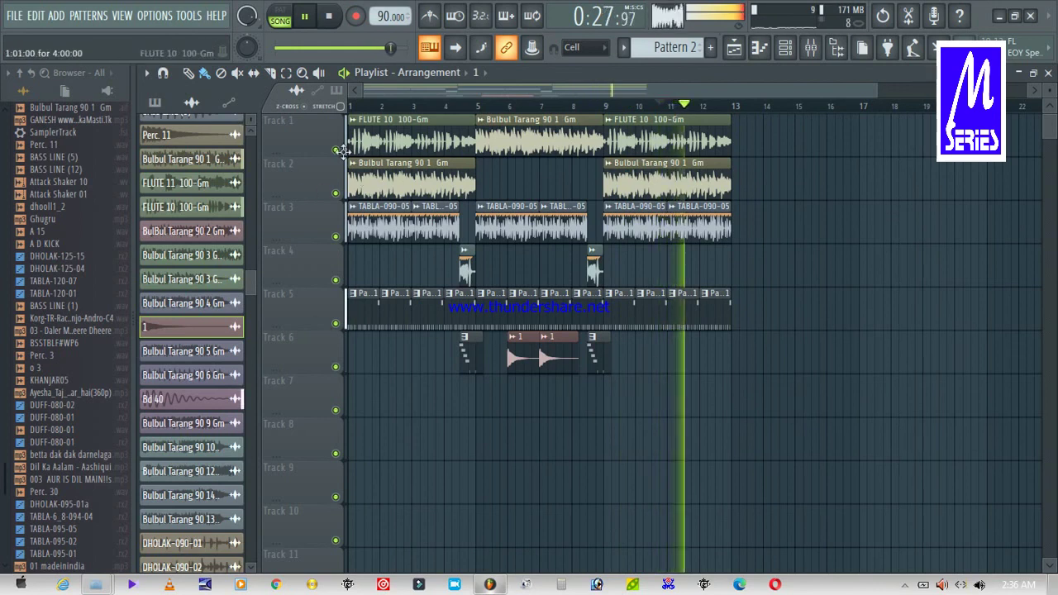
left_click(335, 149)
left_click(337, 193)
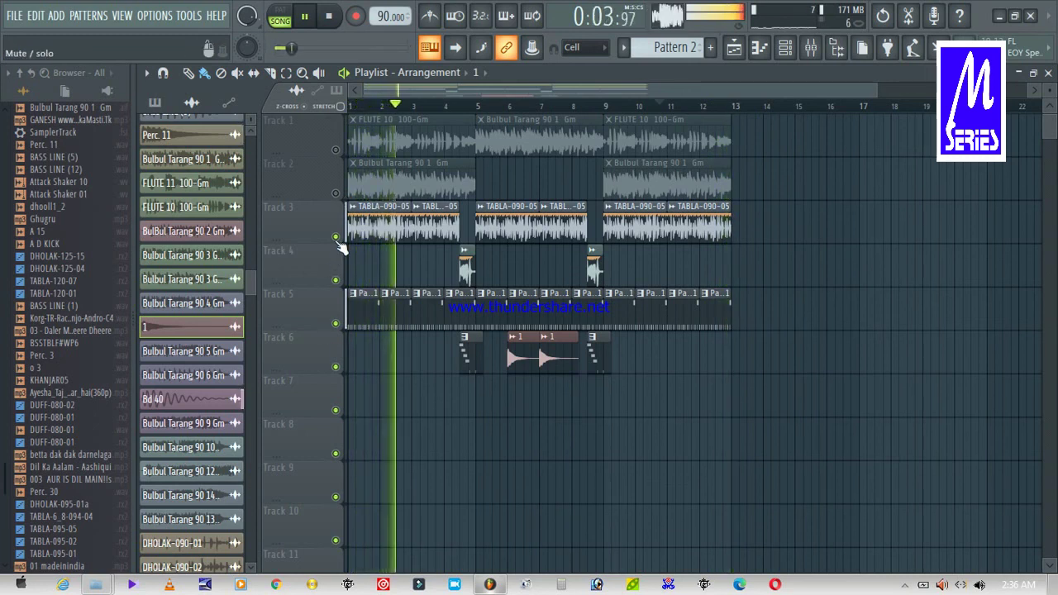
left_click(335, 238)
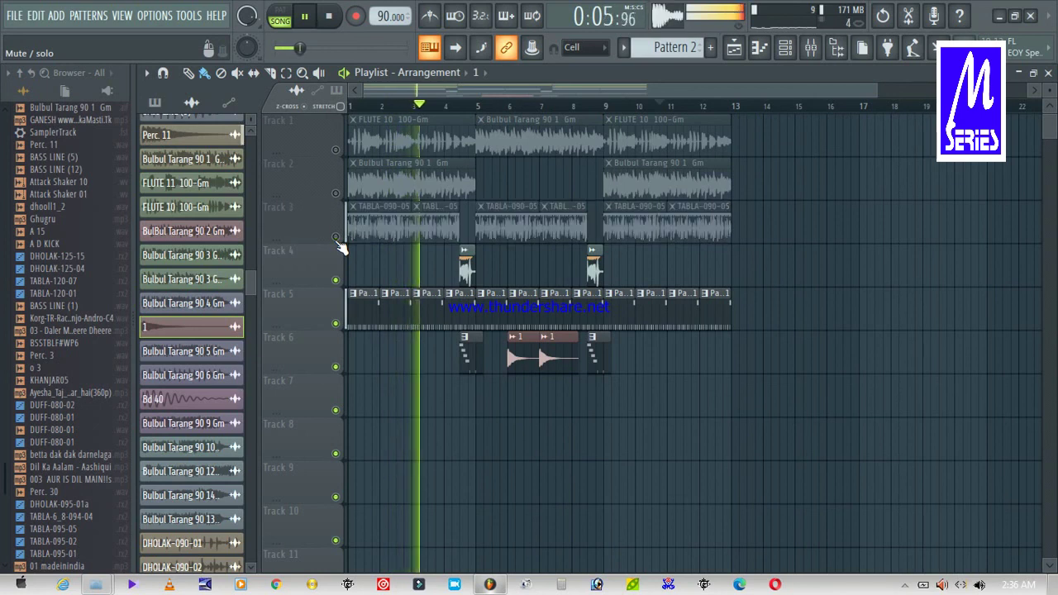